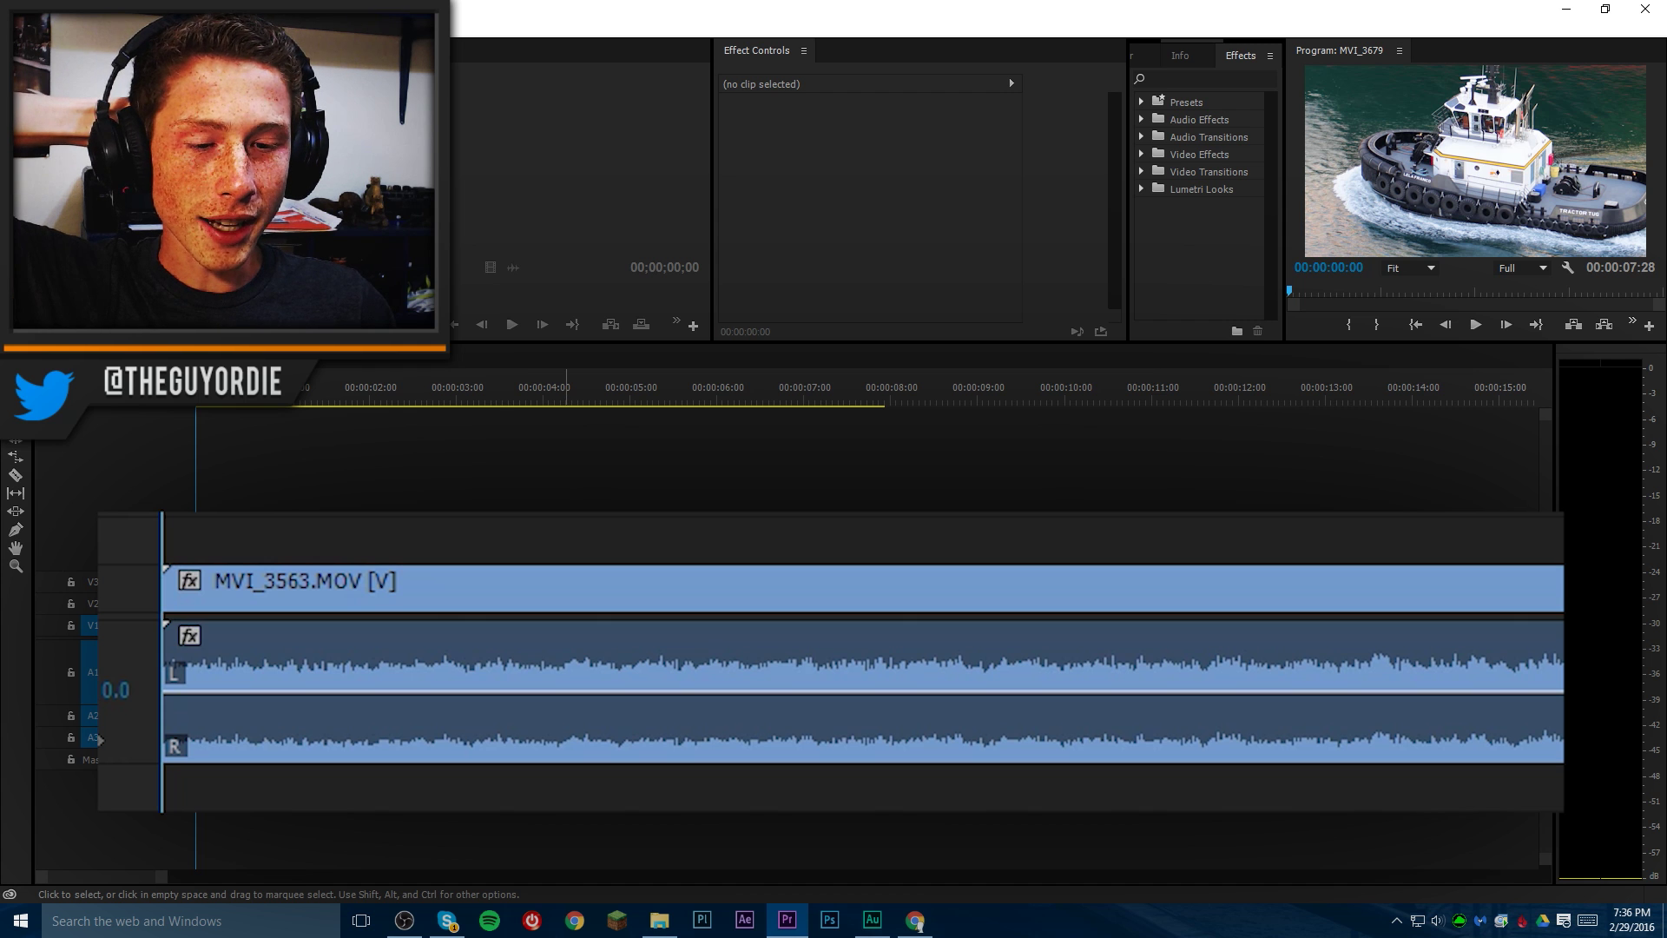
# - During playback, make two Ctrl+K cuts in MVI_3563.MOV and ripple-delete the middle piece with Shift+Delete
pyautogui.press('space')
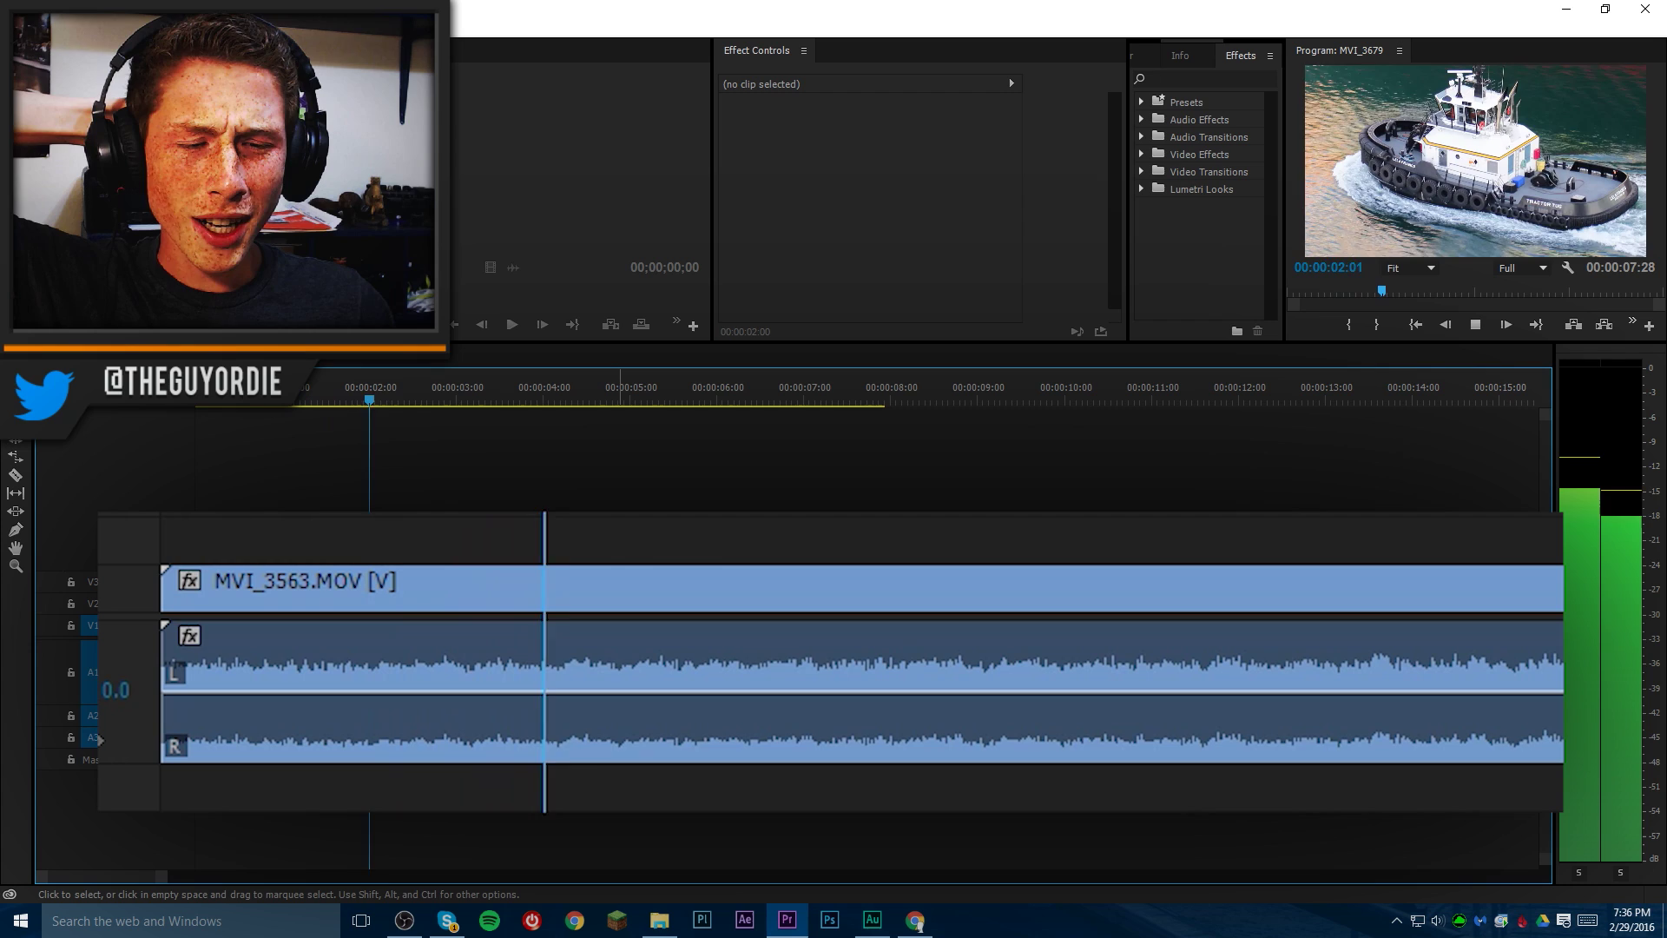
pyautogui.hotkey('ctrl', 'k')
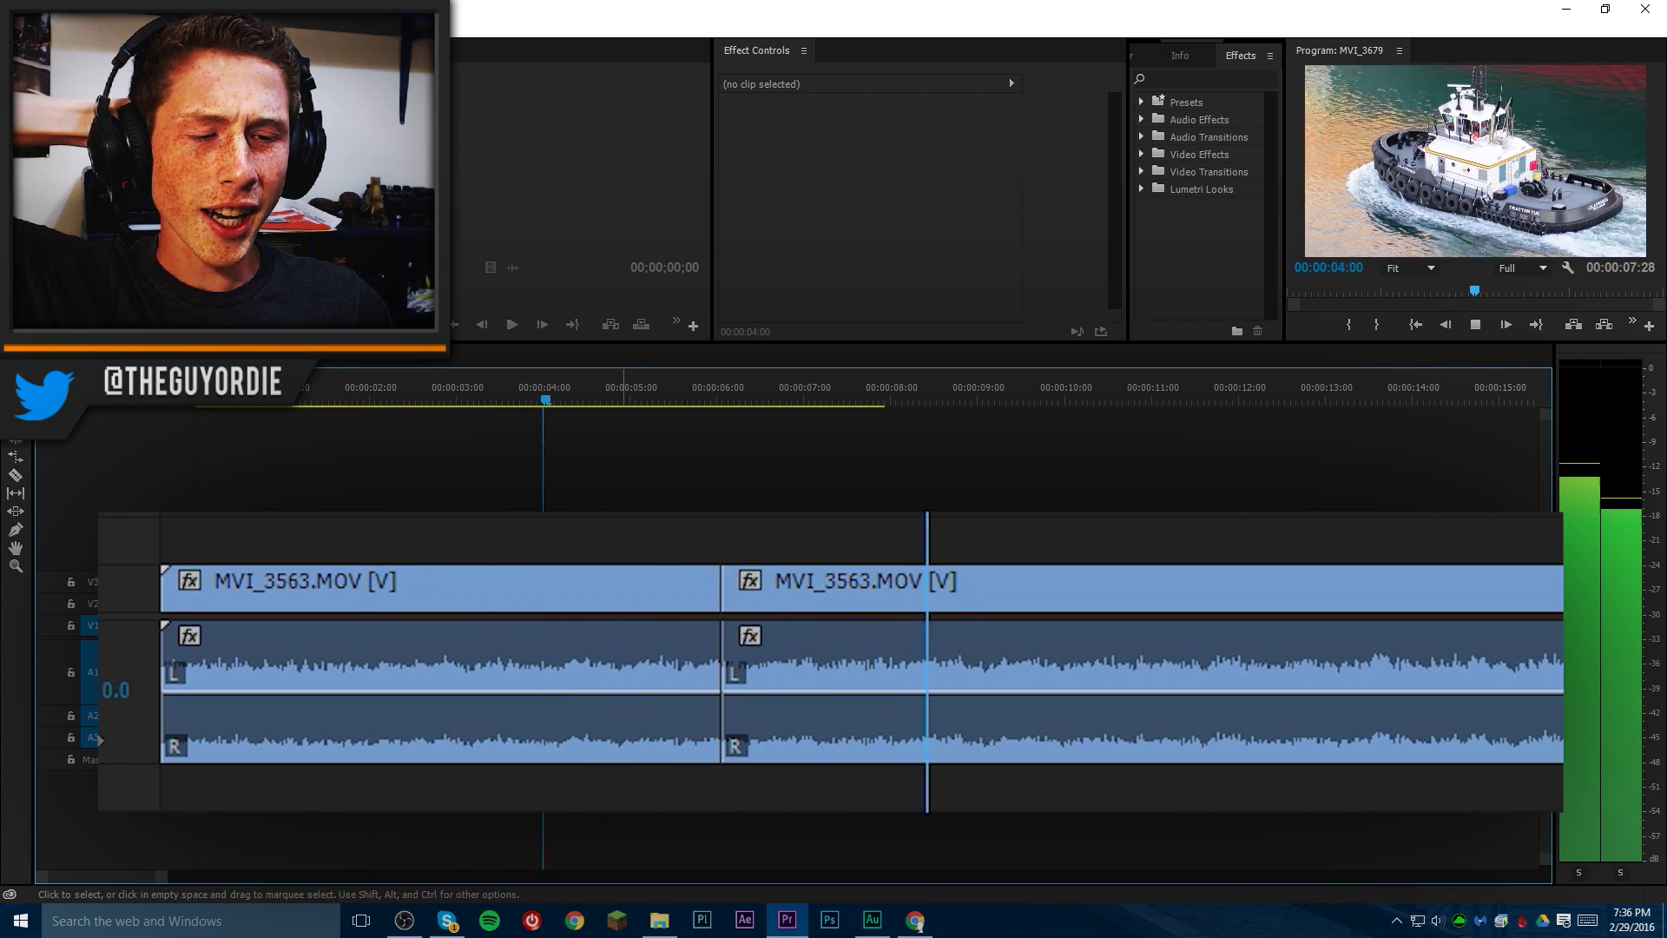
pyautogui.hotkey('ctrl', 'k')
pyautogui.press('Up')
pyautogui.press('Up')
pyautogui.hotkey('shift', 'Delete')
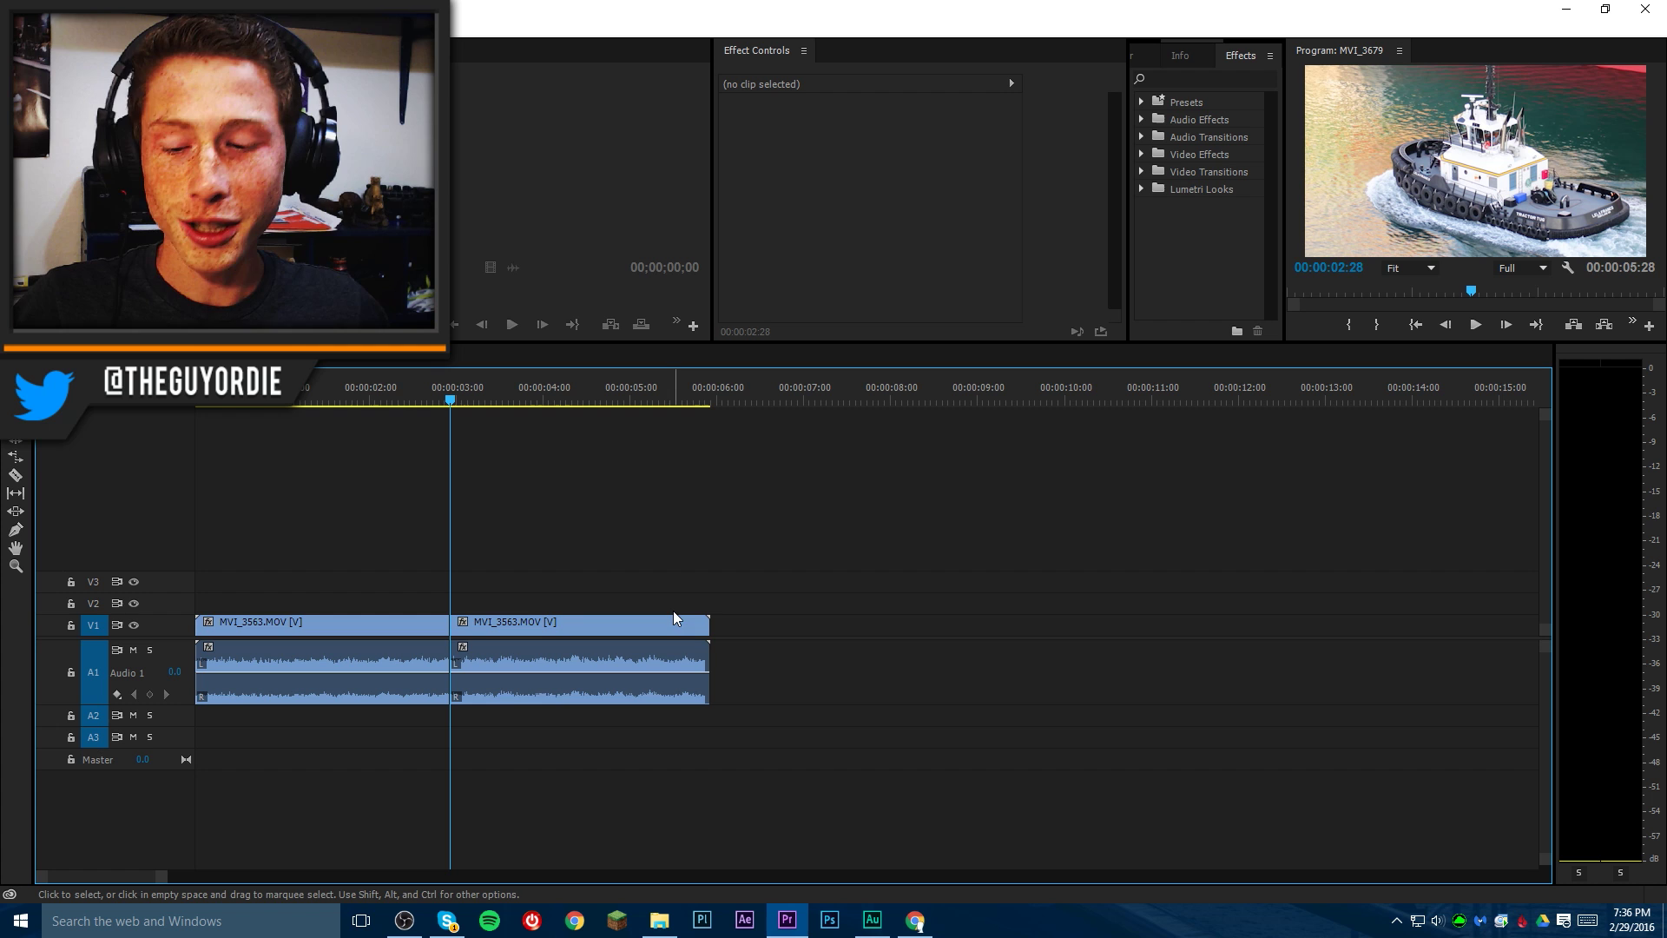
# - Razor-cut MVI_3563.MOV, delete the short piece, and slide the last clip left to close the gap
pyautogui.press('c')
pyautogui.click(515, 655)
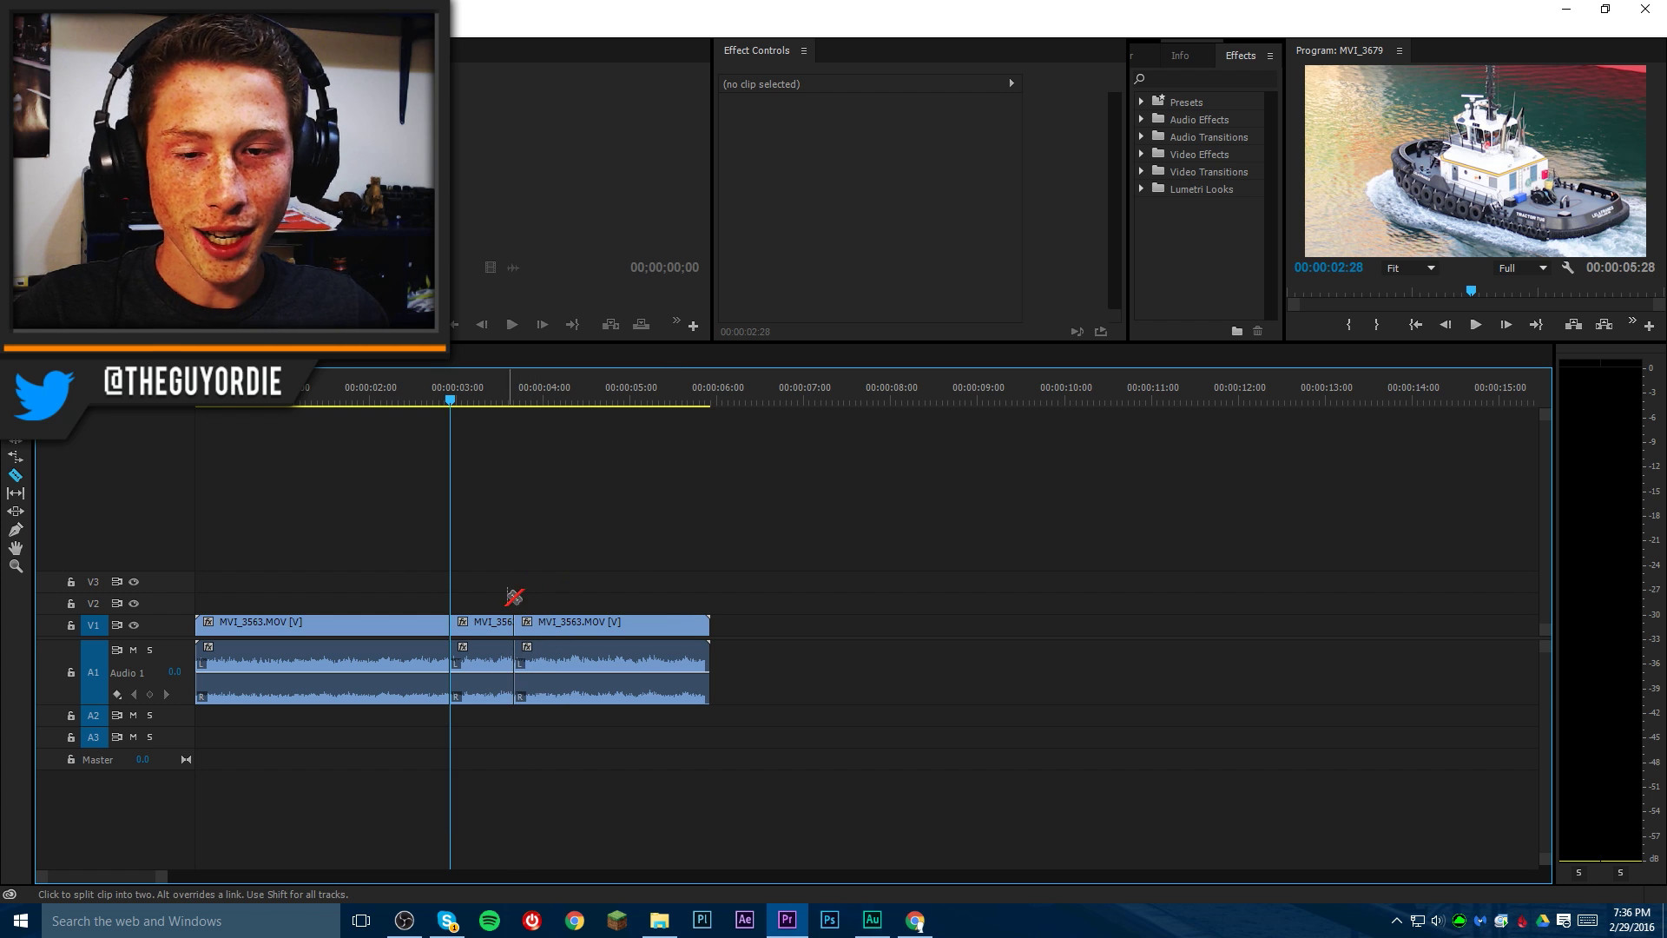
pyautogui.press('v')
pyautogui.click(488, 629)
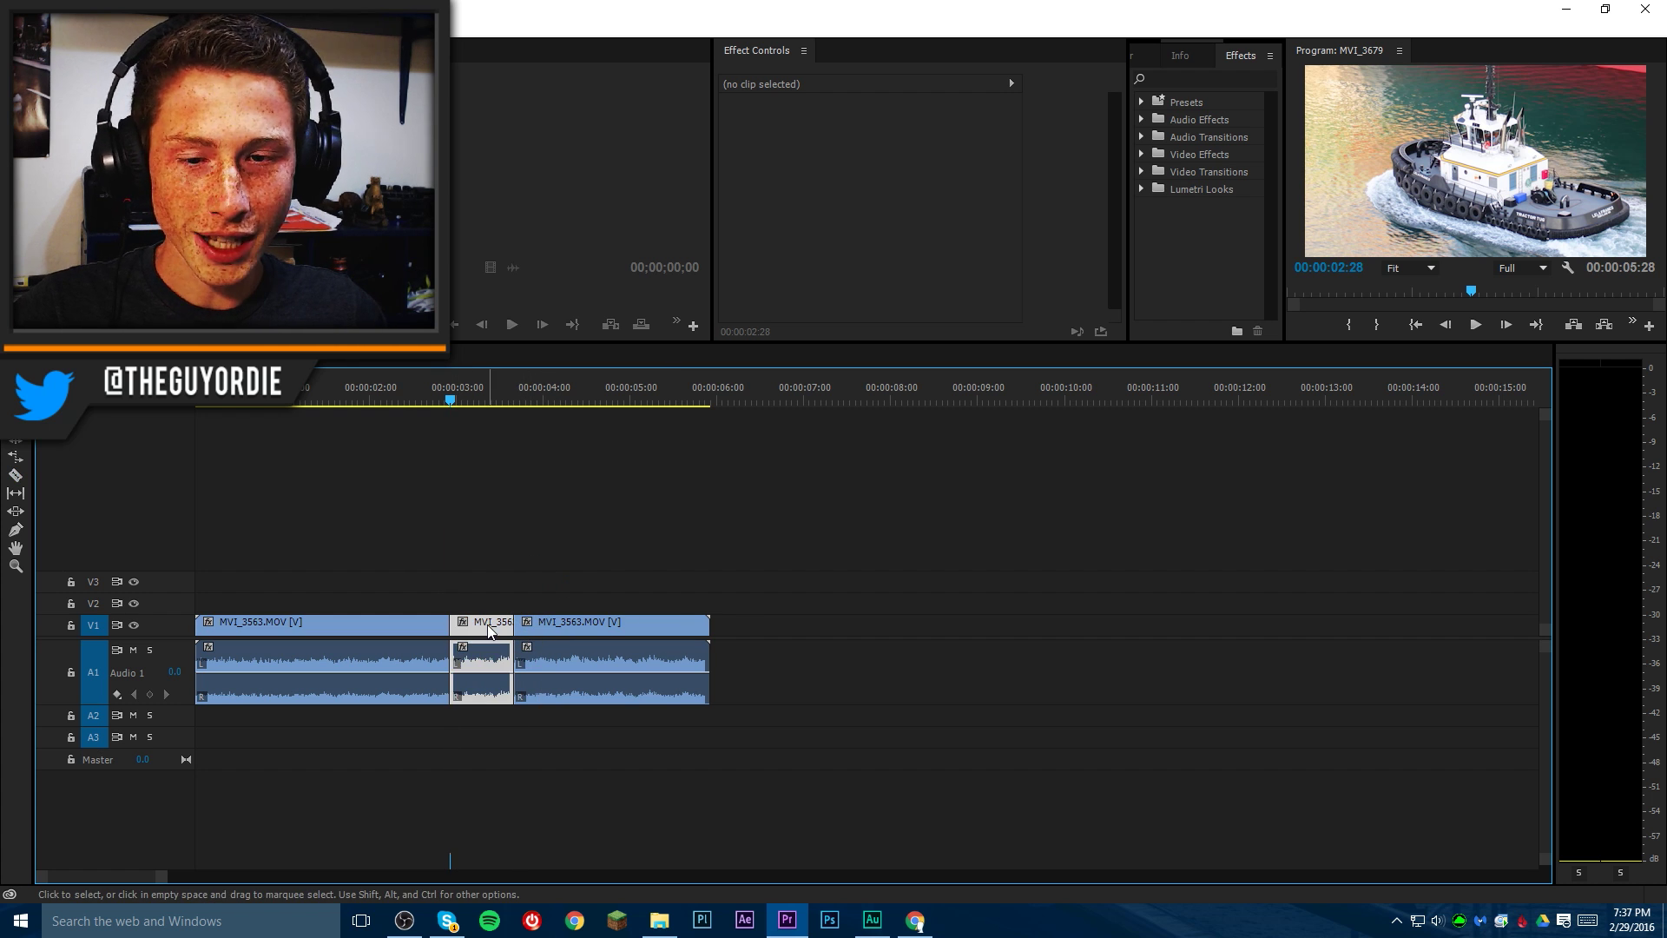
pyautogui.press('Delete')
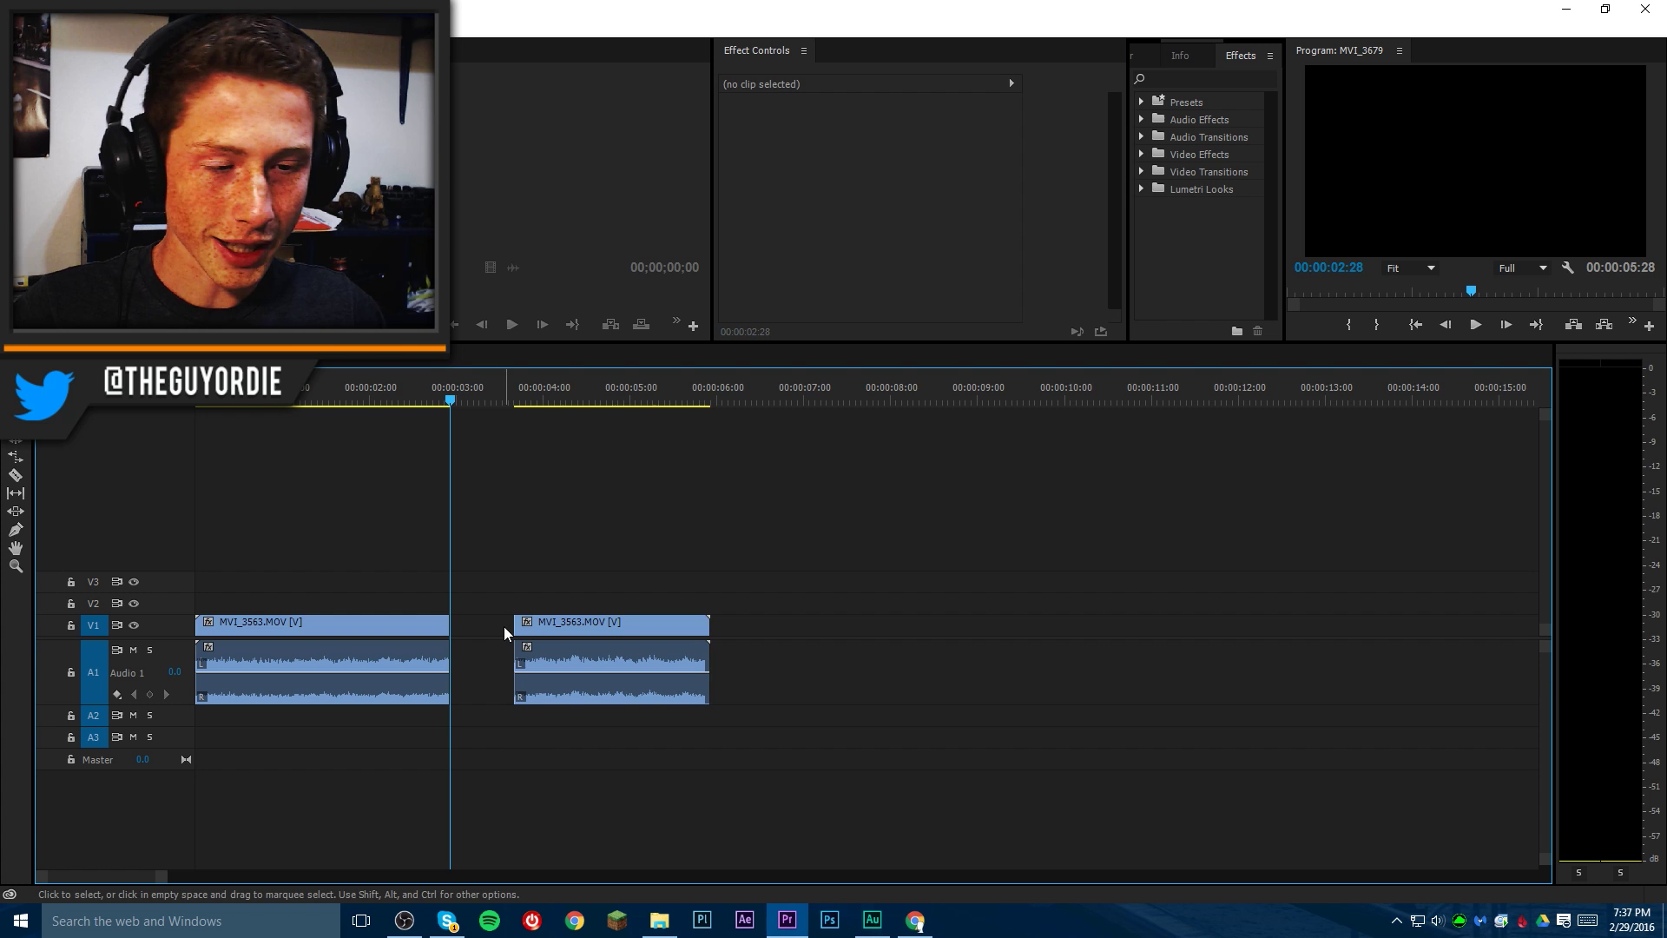
pyautogui.moveTo(542, 638); pyautogui.dragTo(476, 640)
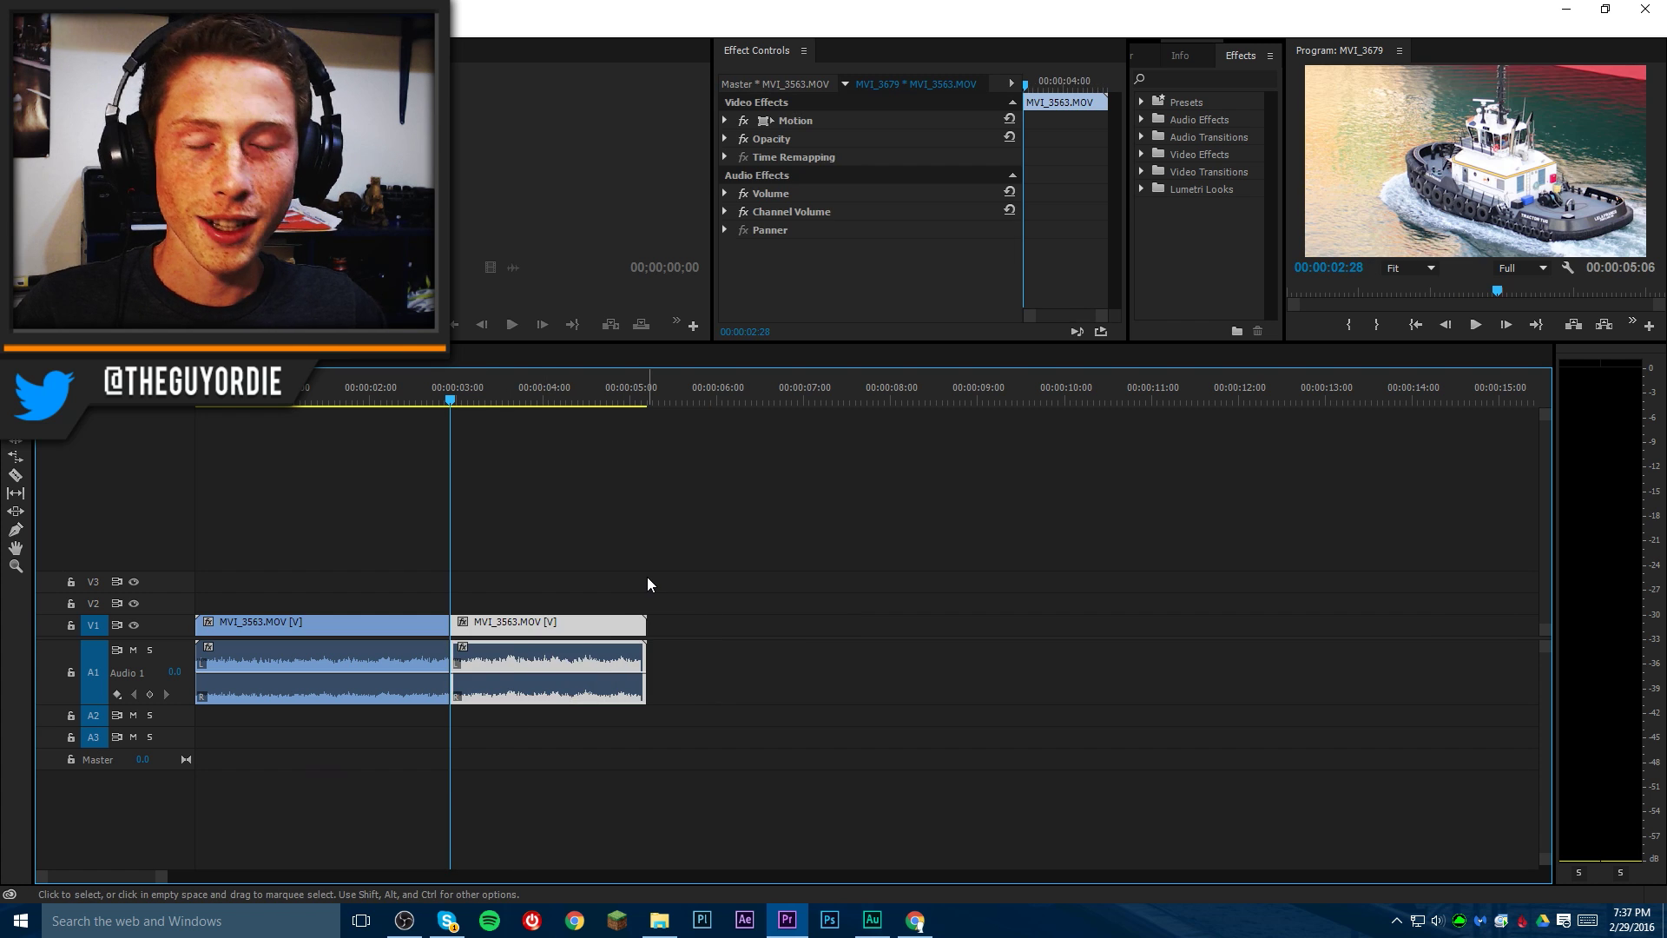
pyautogui.click(647, 582)
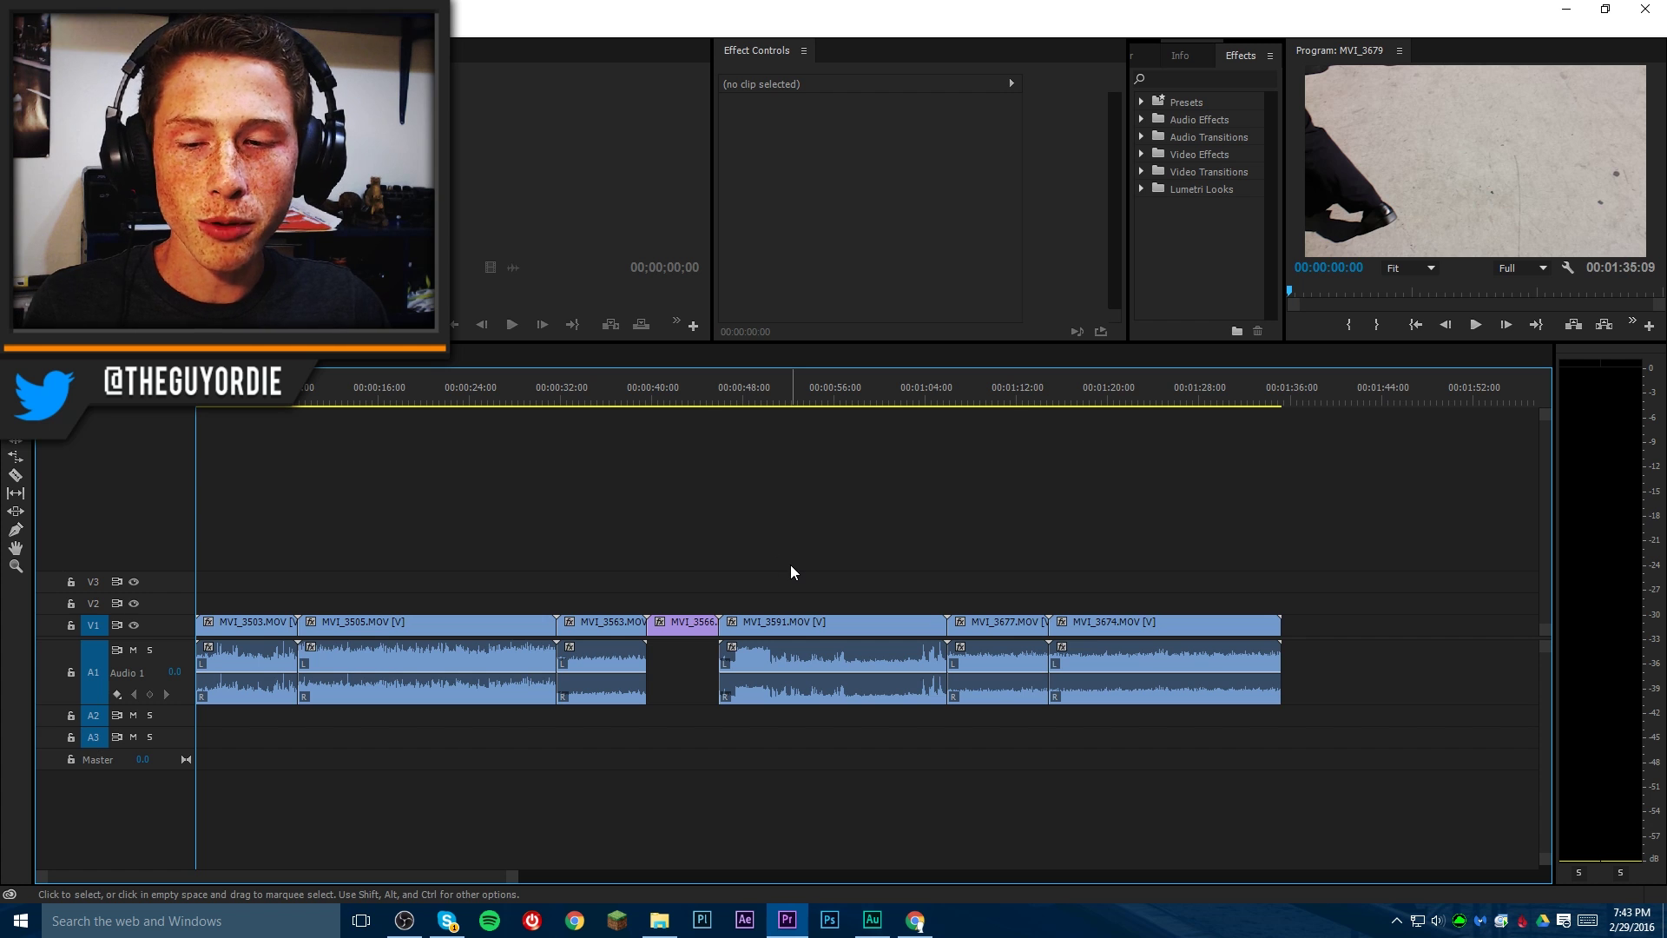
# - Play the edit, park the playhead near 00:00:49, and select the MVI_3591 clip
pyautogui.press('space')
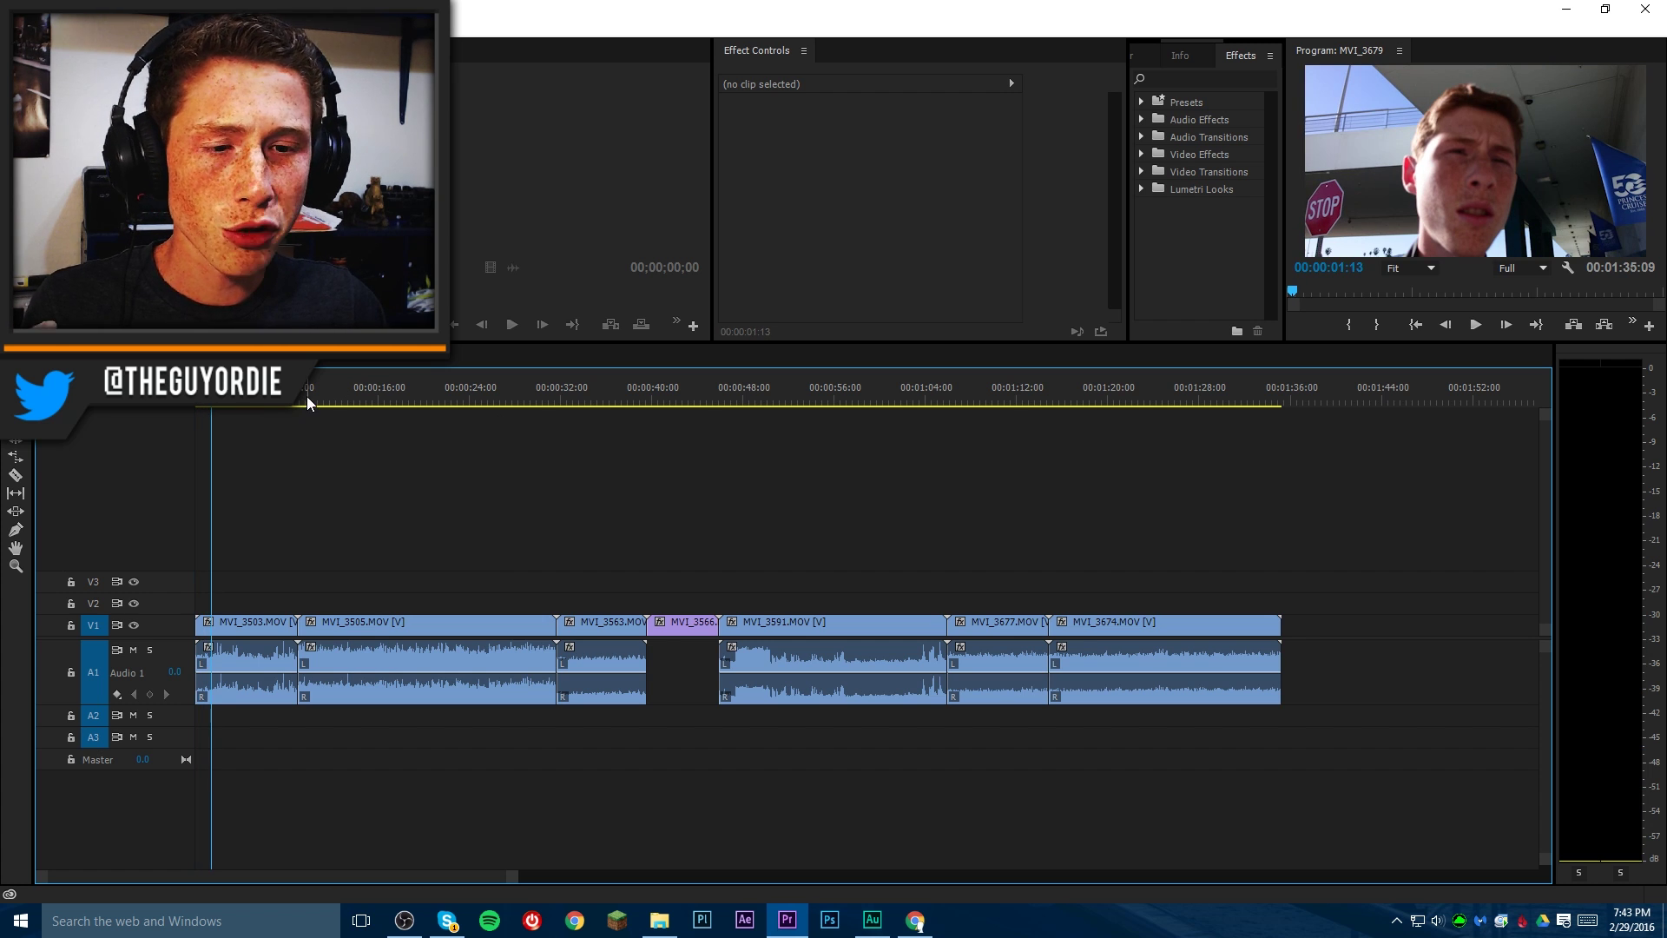
pyautogui.moveTo(306, 396); pyautogui.dragTo(373, 405)
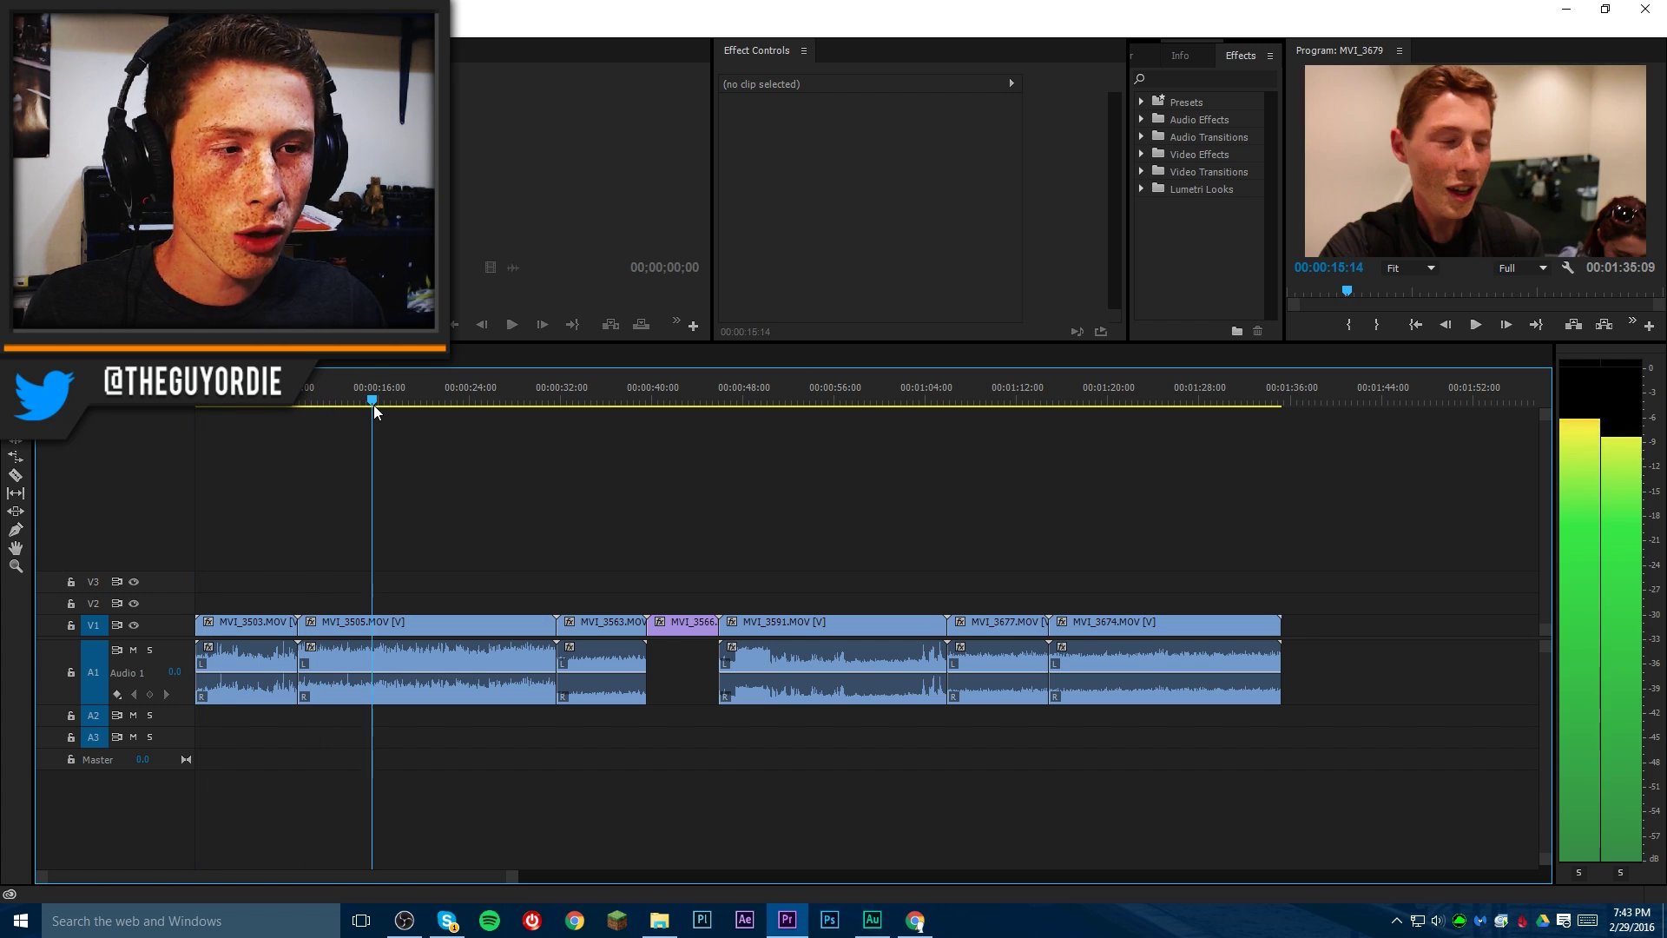
pyautogui.click(442, 401)
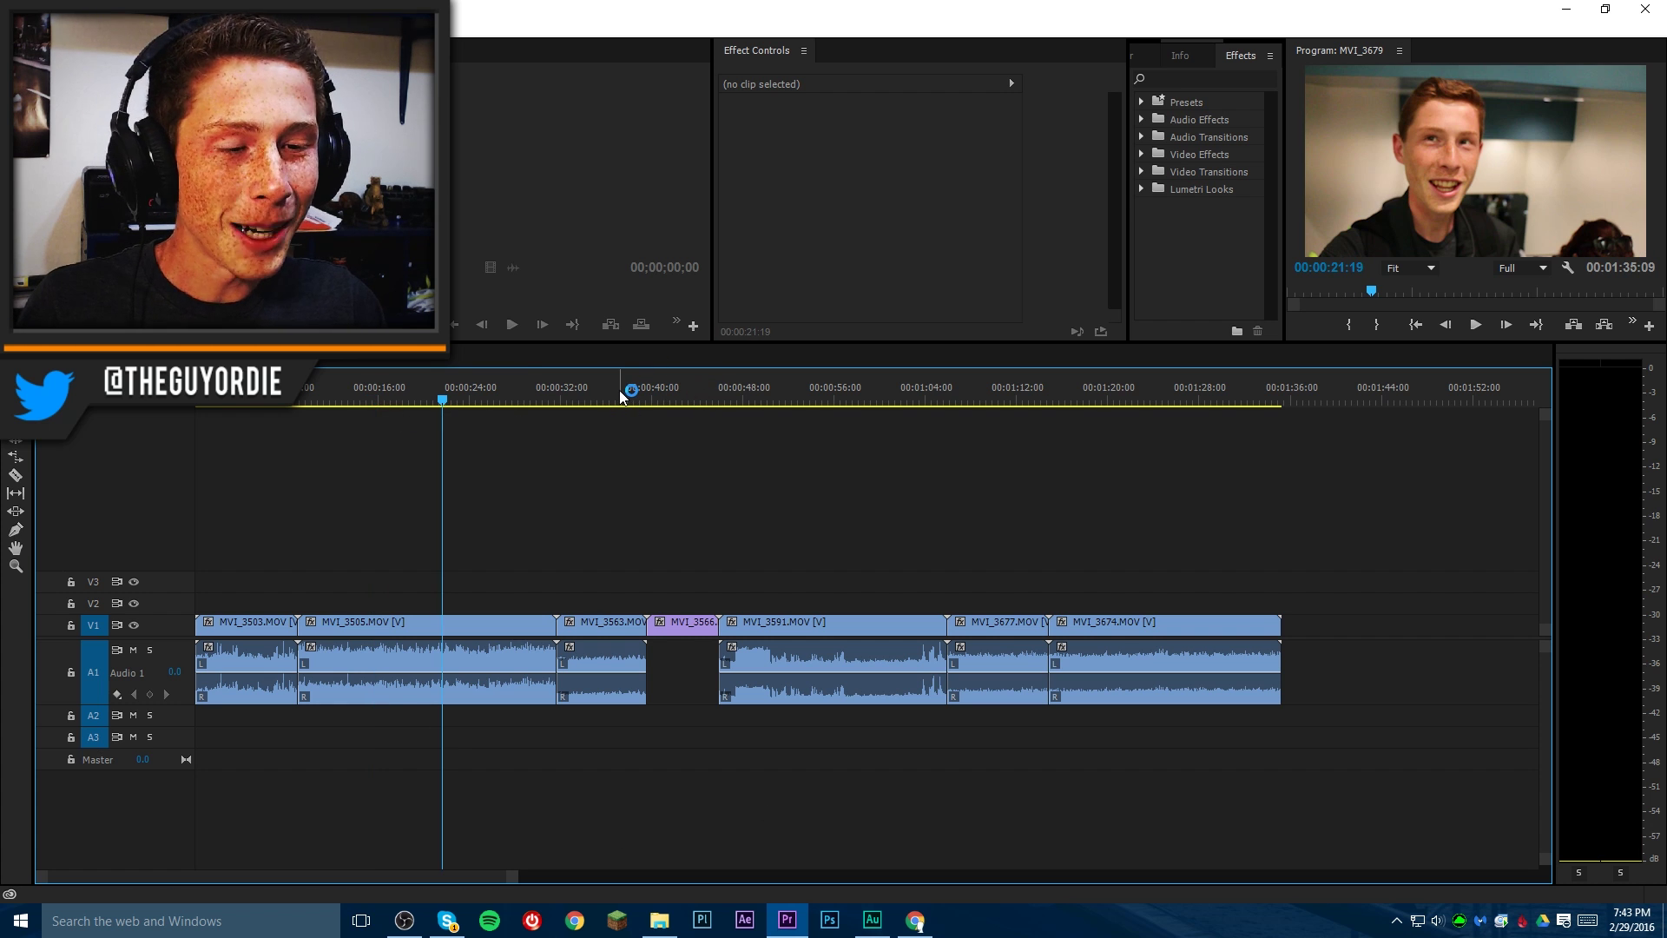
pyautogui.click(762, 398)
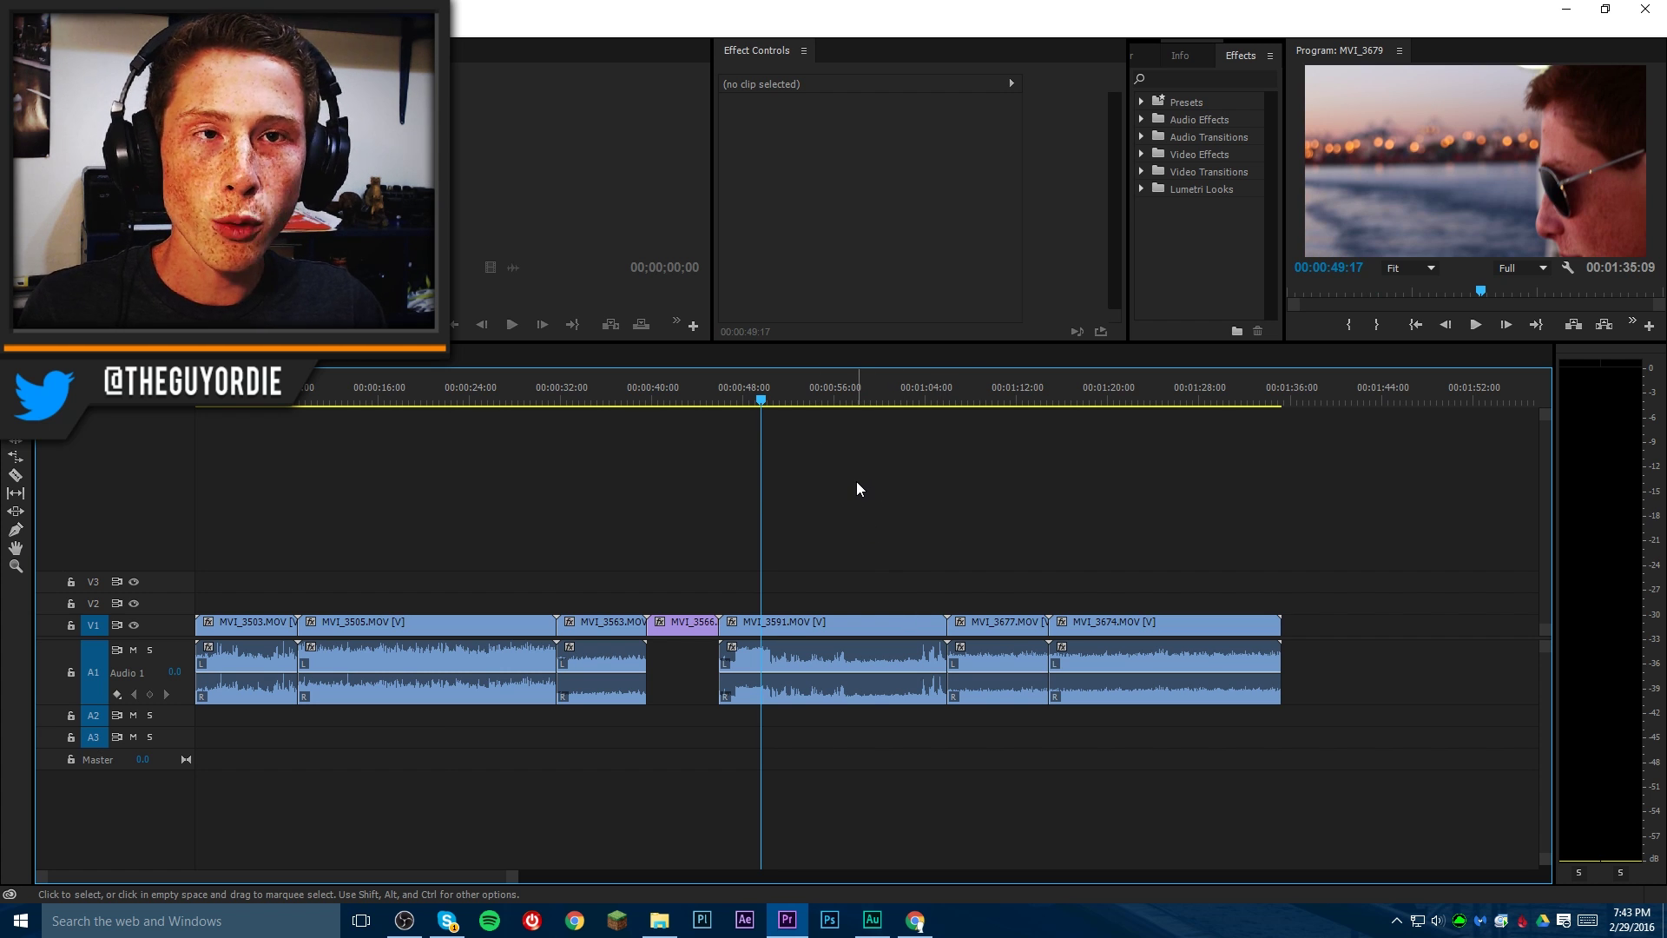
pyautogui.moveTo(850, 486); pyautogui.dragTo(866, 727)
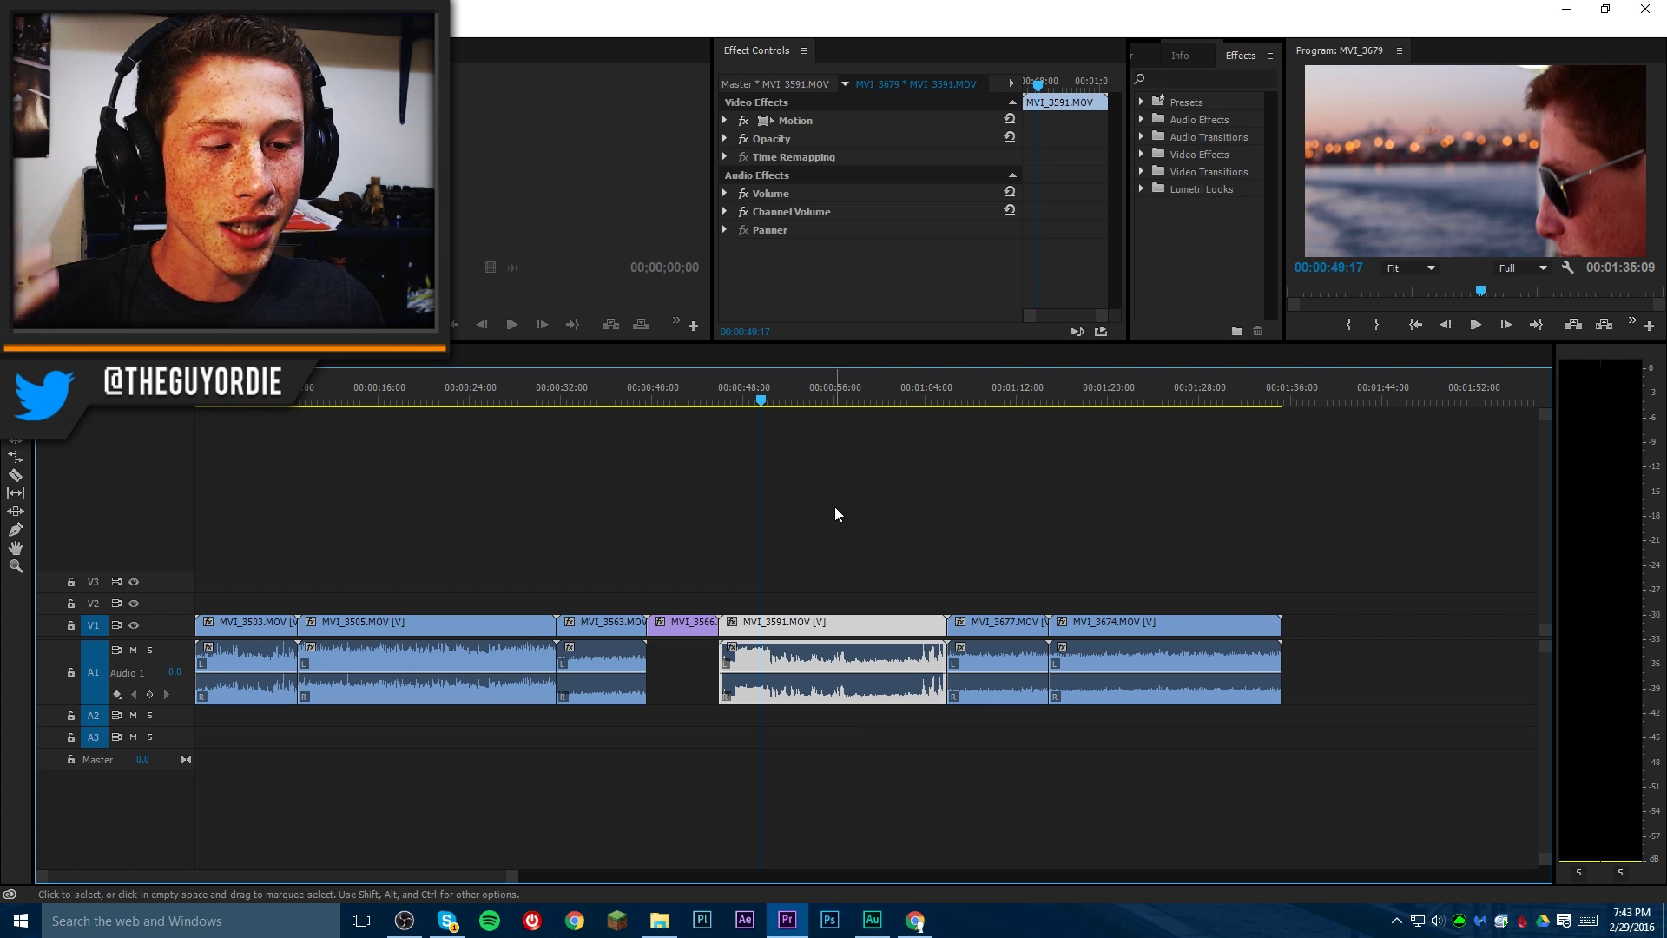
# - Make trial cuts in MVI_3591 near 00:00:48 and 00:00:53, then undo them
pyautogui.hotkey('ctrl', 'k')
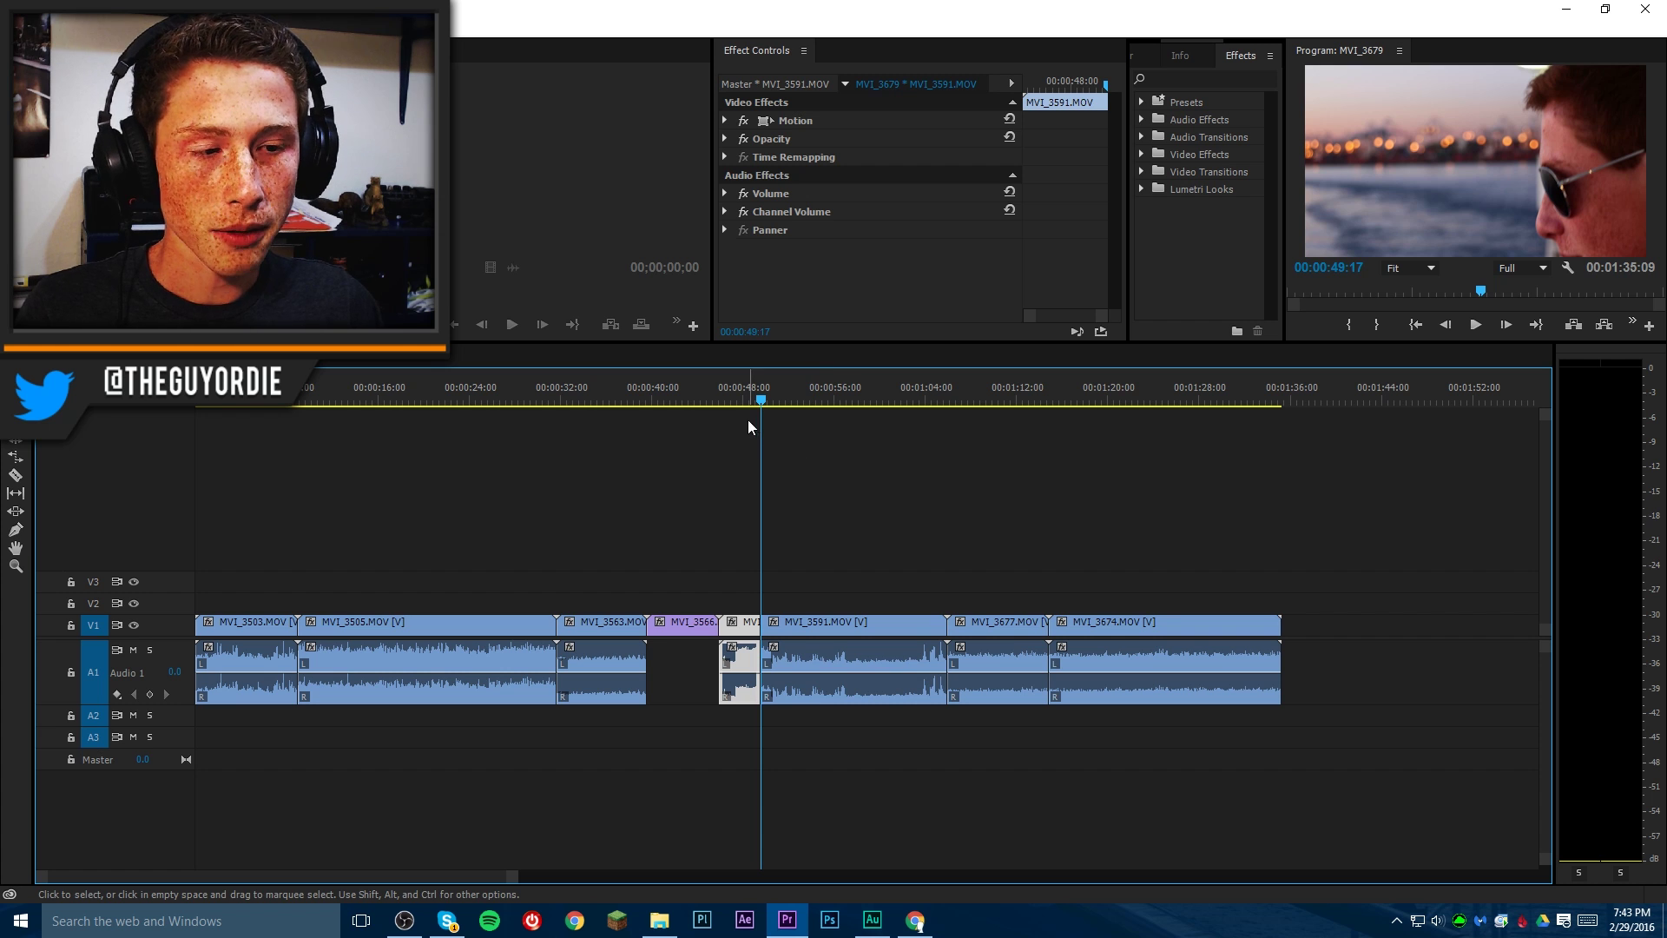
pyautogui.moveTo(760, 396); pyautogui.dragTo(810, 422)
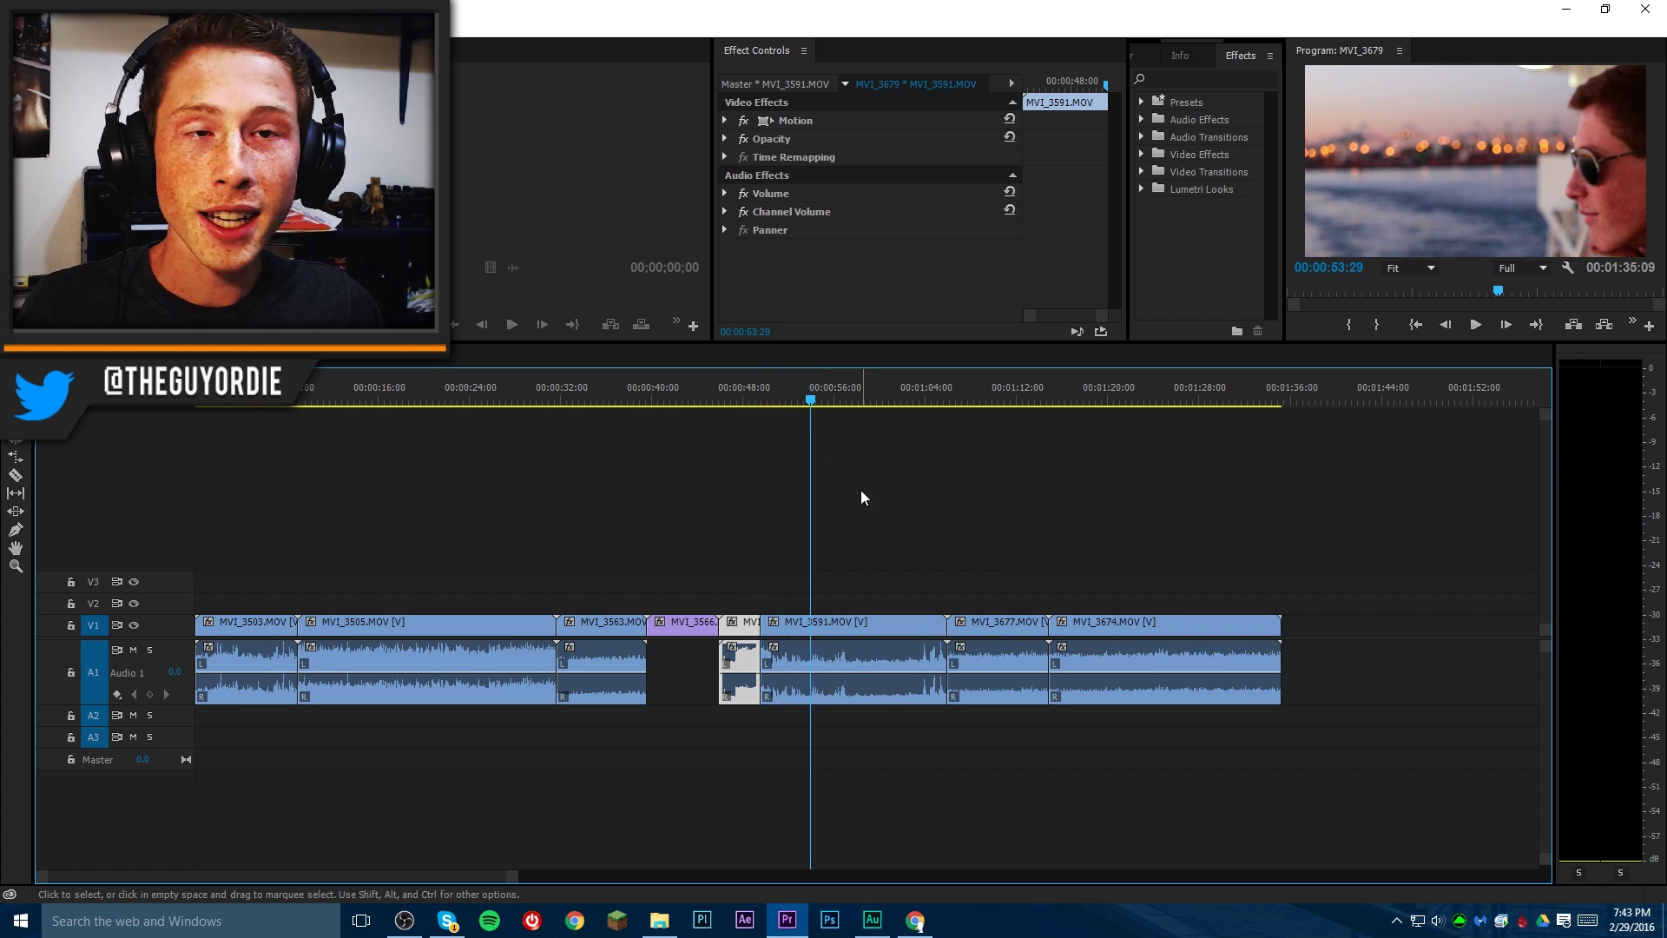
pyautogui.click(859, 568)
pyautogui.click(884, 701)
pyautogui.hotkey('ctrl', 'k')
pyautogui.click(783, 658)
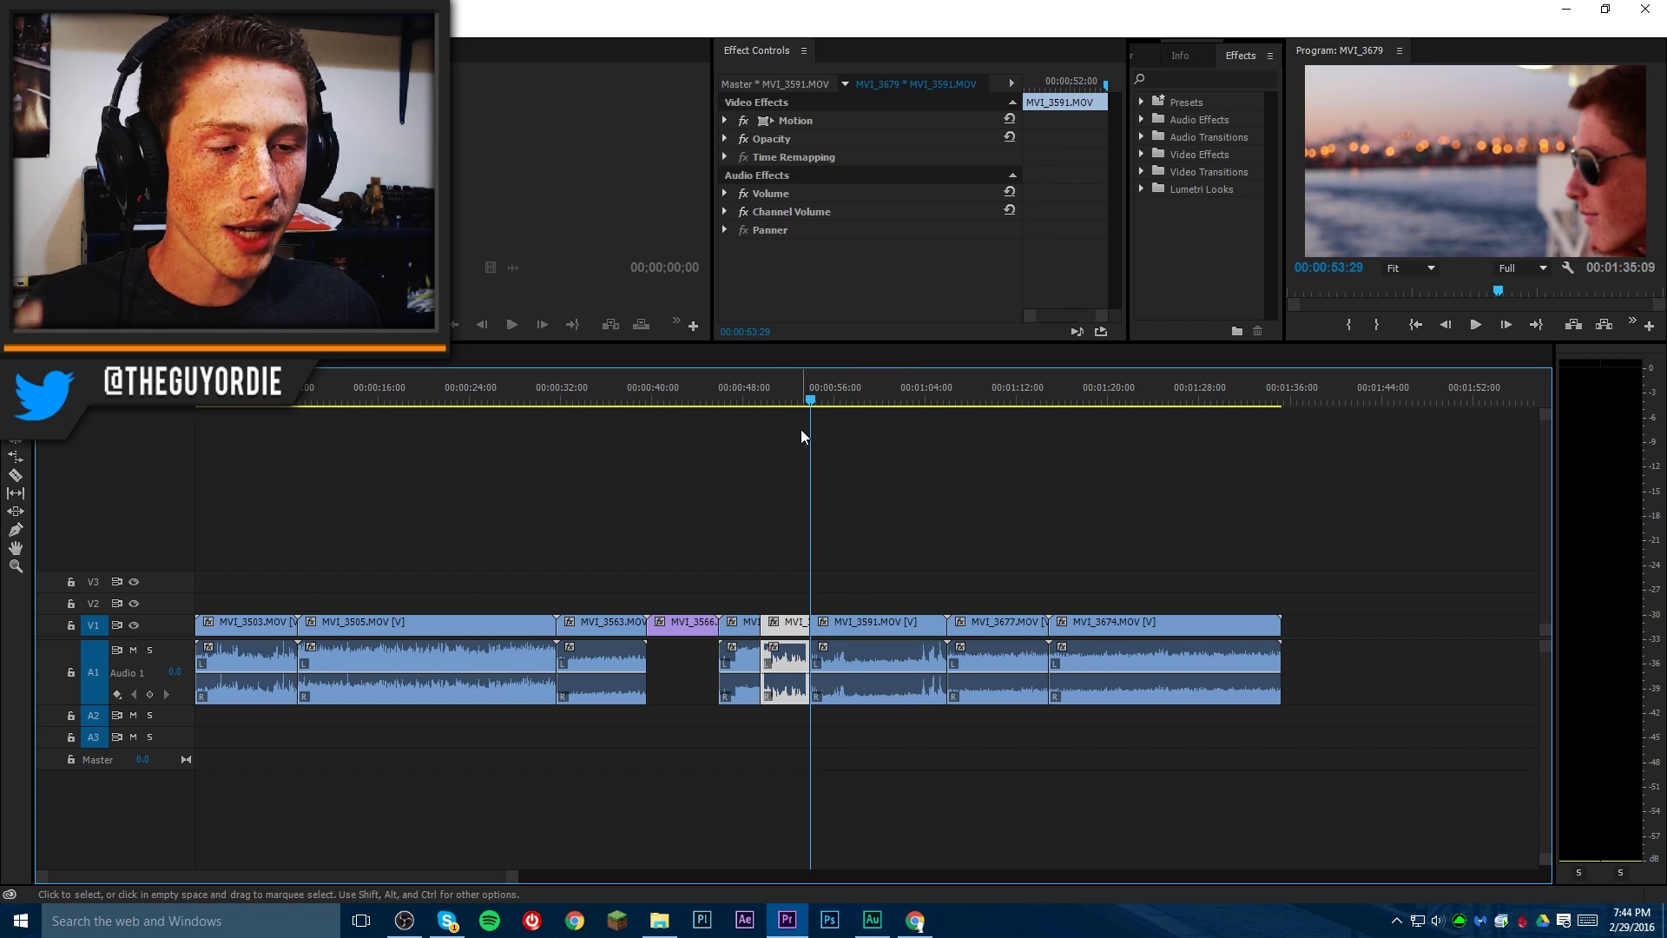
pyautogui.hotkey('ctrl', 'z')
pyautogui.hotkey('ctrl', 'z')
# - Cut MVI_3591 at 00:00:48:13 and again at 00:00:53:02
pyautogui.moveTo(805, 388); pyautogui.dragTo(750, 435)
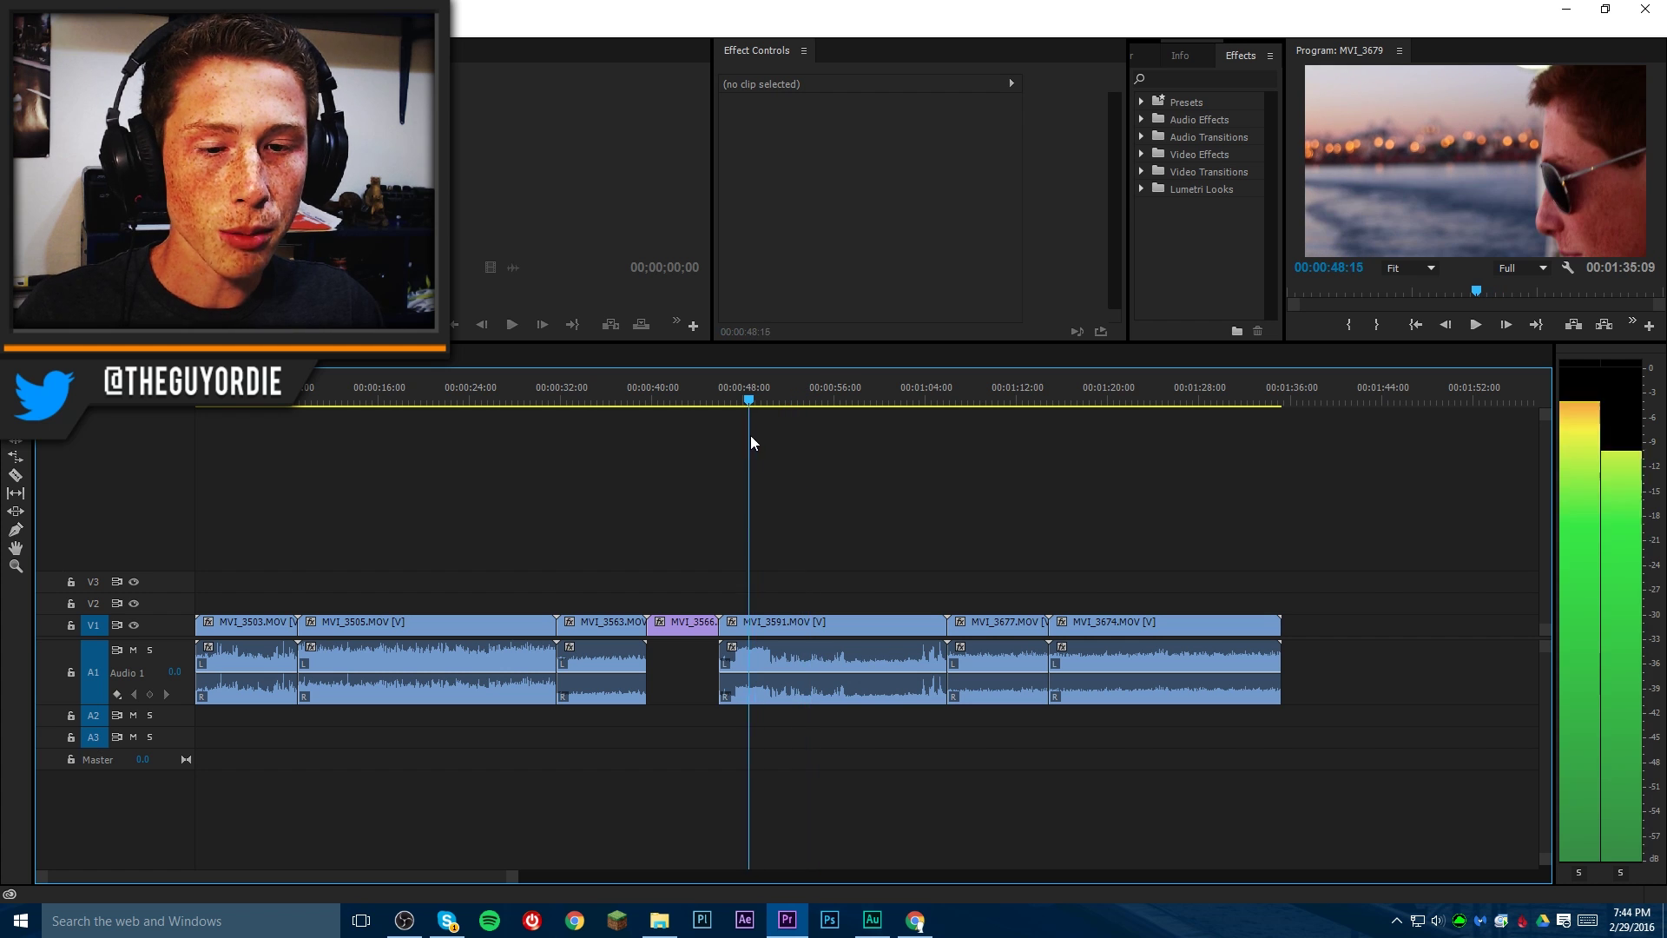
pyautogui.click(834, 636)
pyautogui.hotkey('ctrl', 'k')
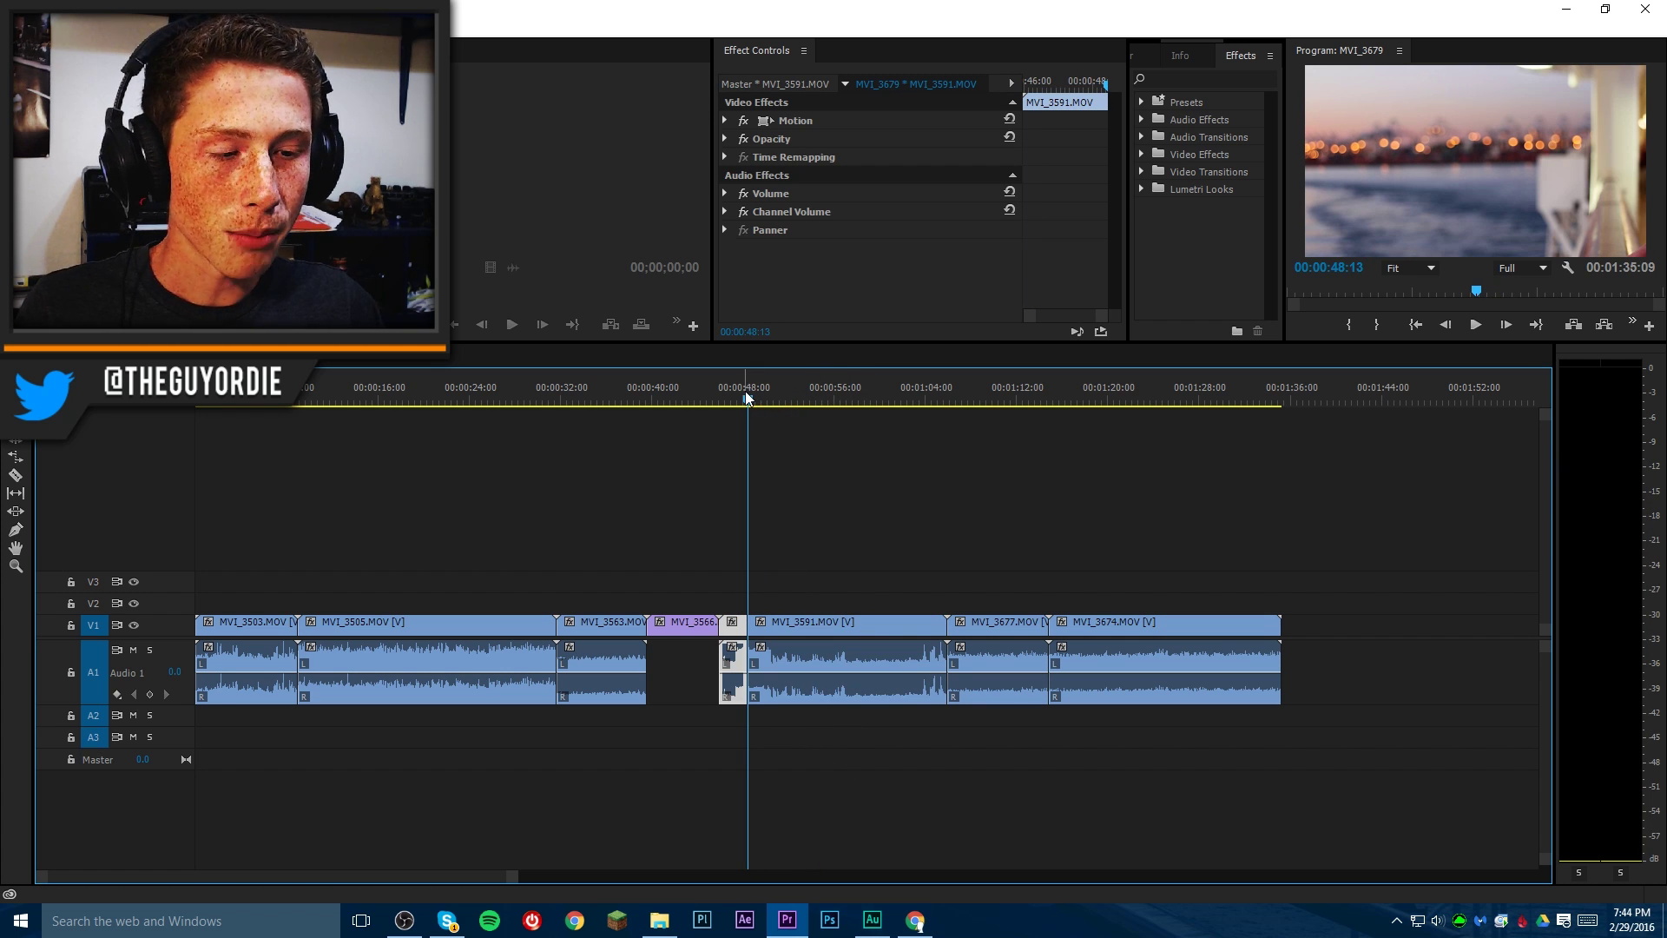
pyautogui.moveTo(745, 391); pyautogui.dragTo(789, 415)
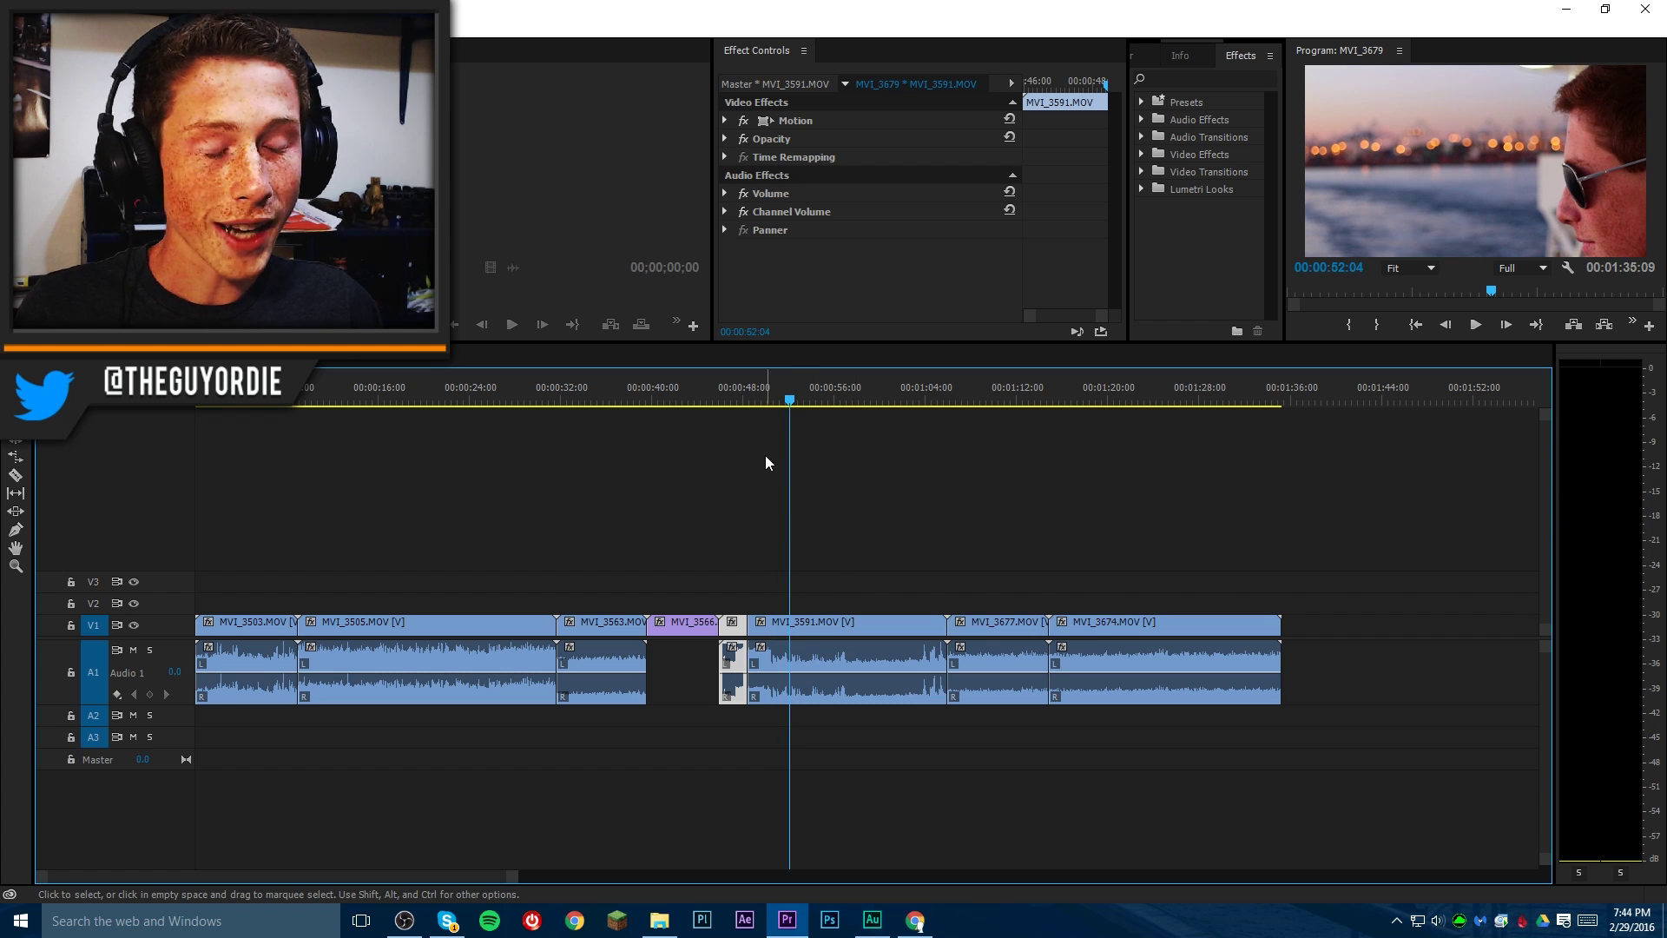
pyautogui.moveTo(793, 401); pyautogui.dragTo(800, 403)
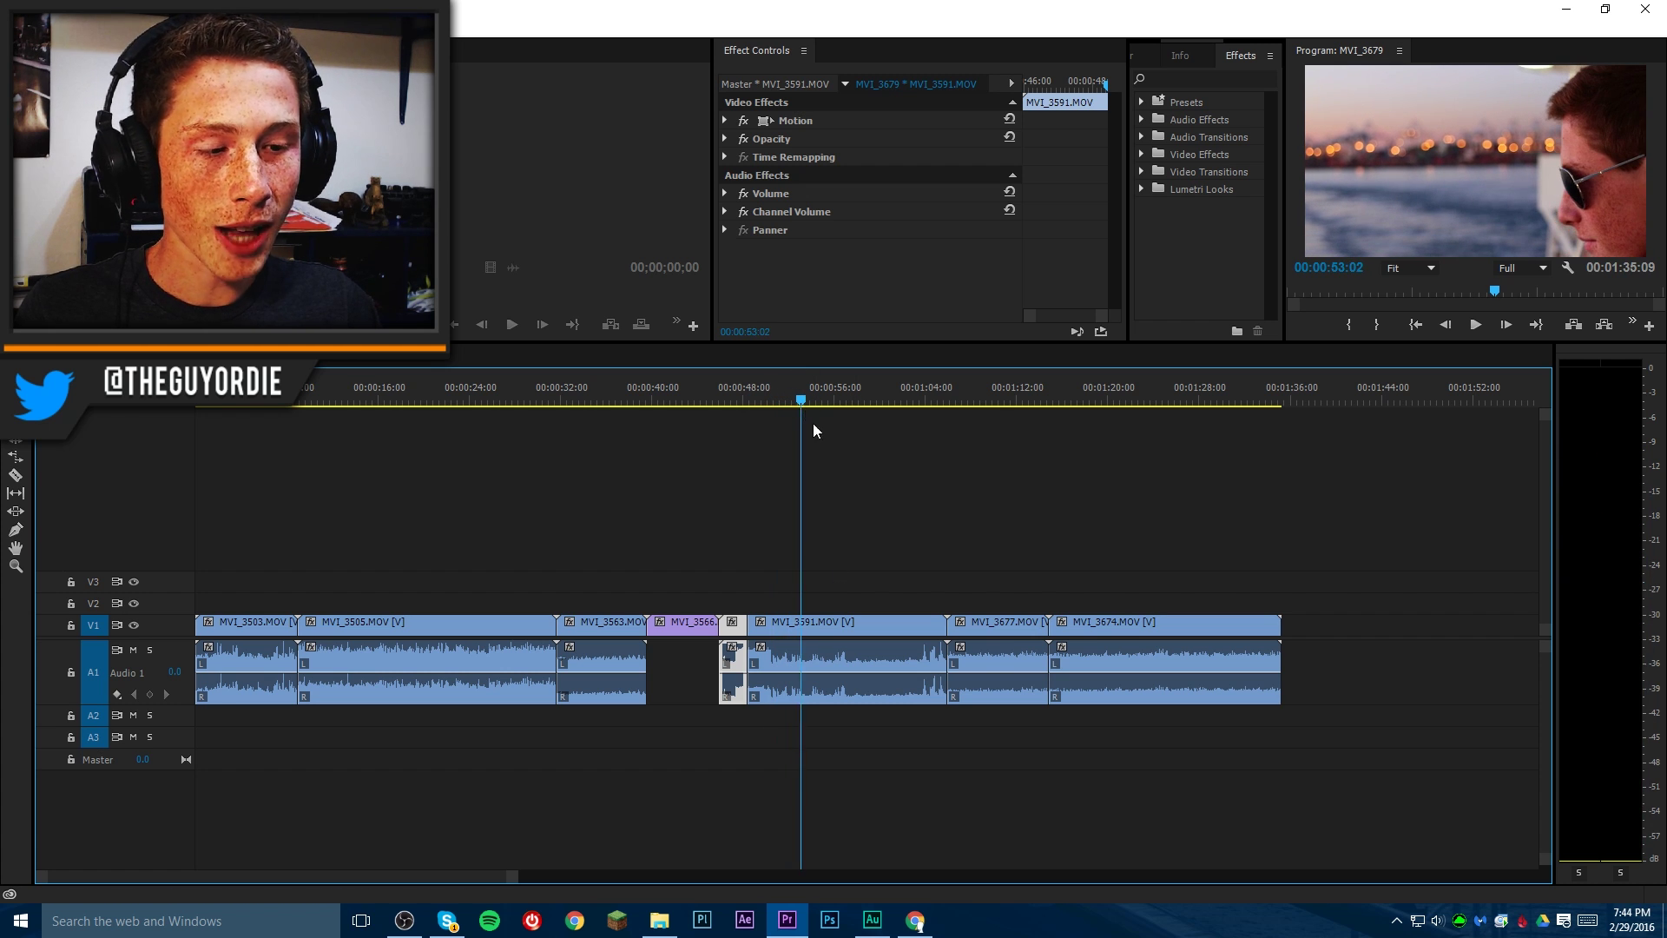
pyautogui.hotkey('ctrl', 'k')
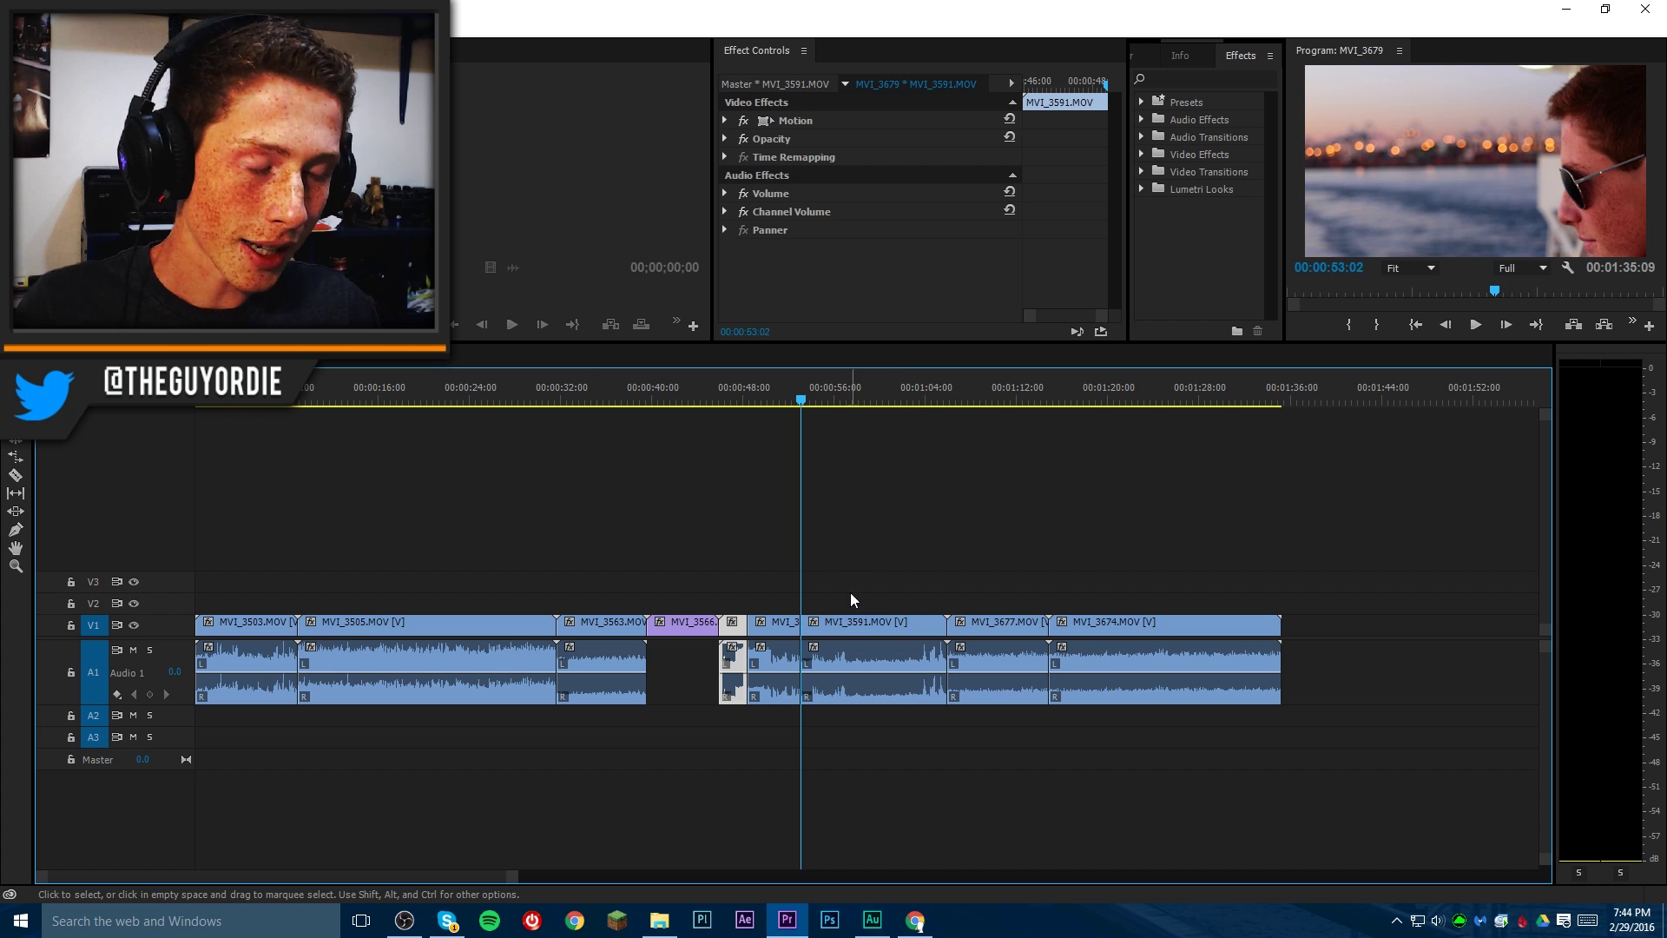
# - Select the piece between the cuts and ripple-delete it, shortening the sequence to 01:30:20
pyautogui.click(773, 623)
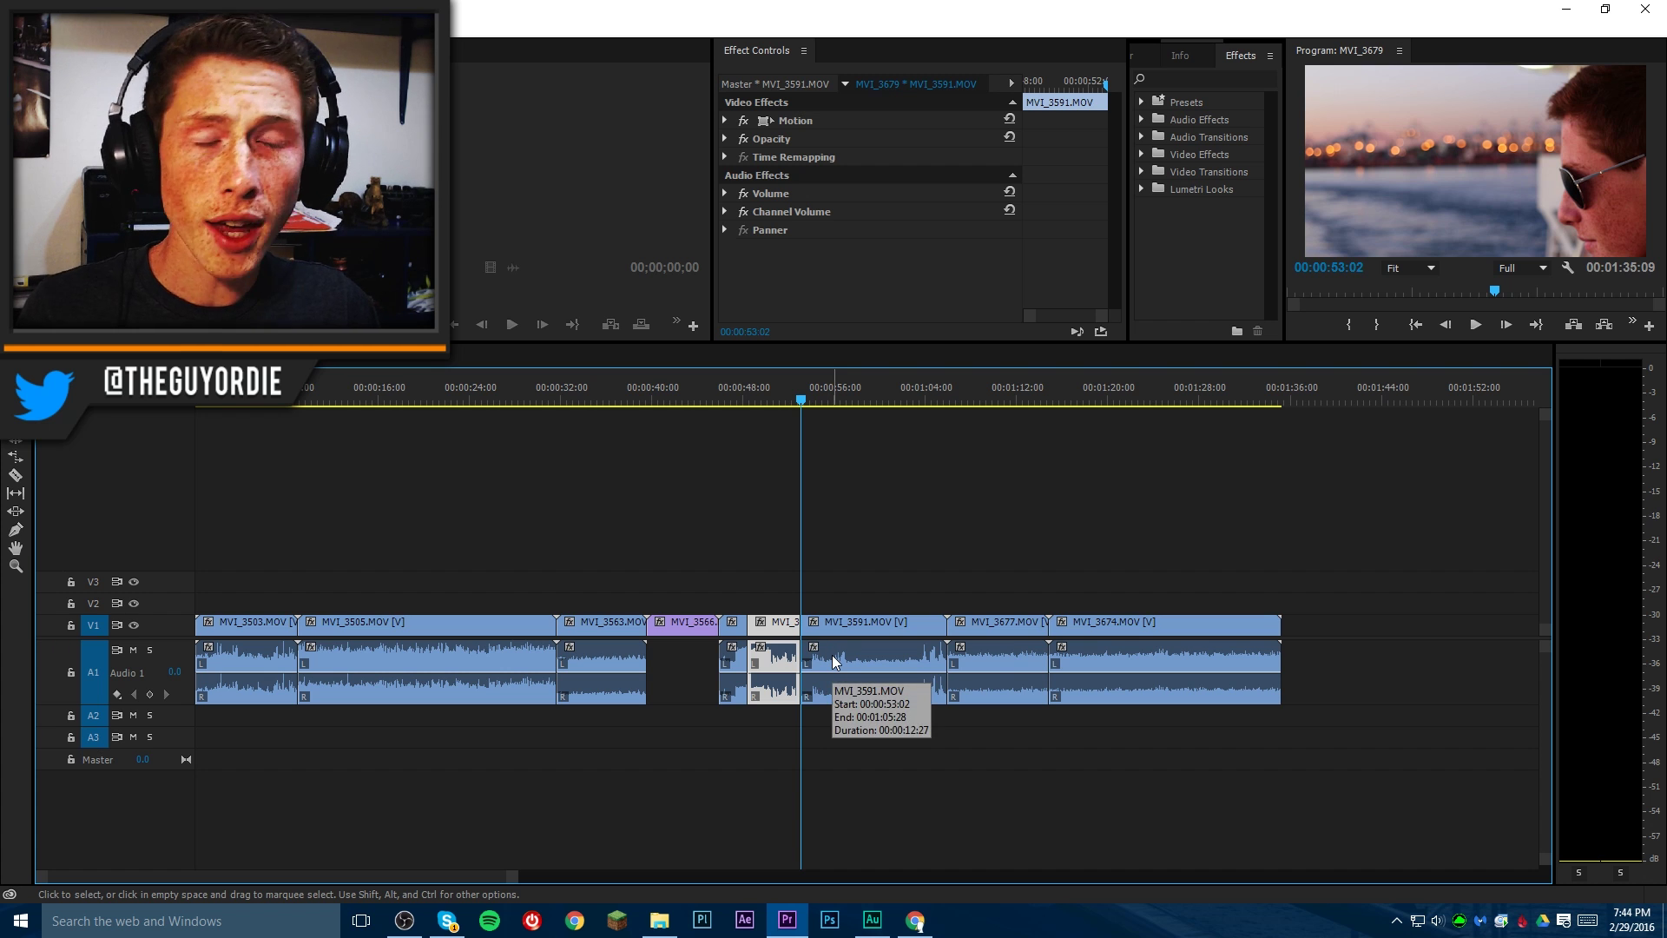
pyautogui.click(861, 581)
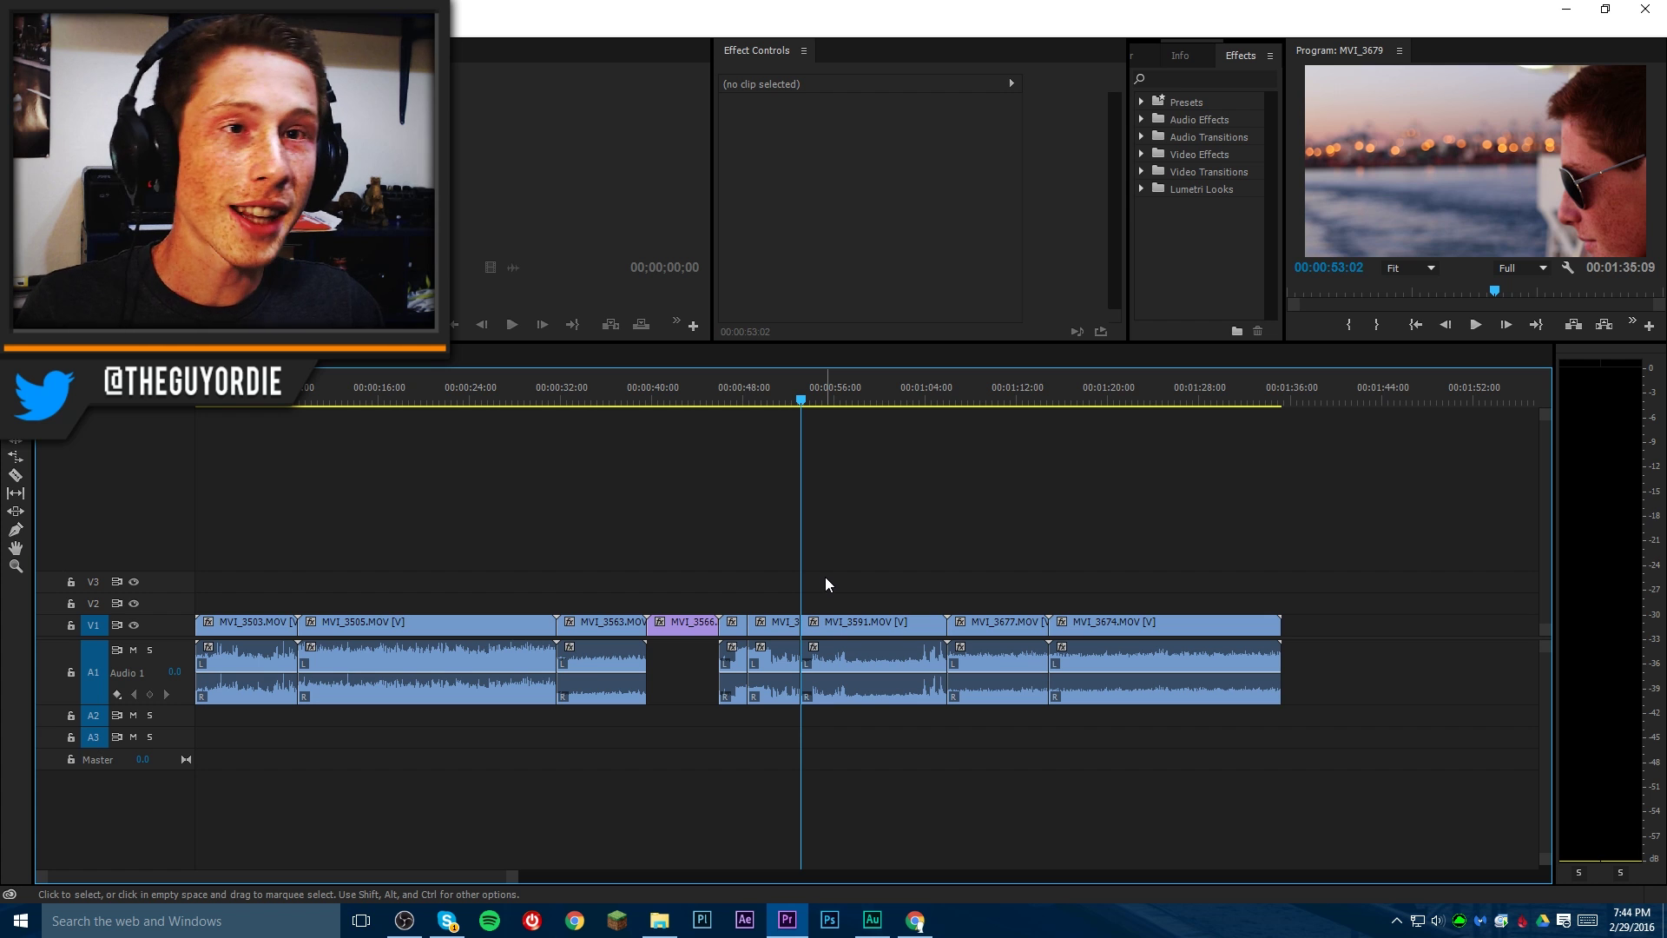
pyautogui.press('Up')
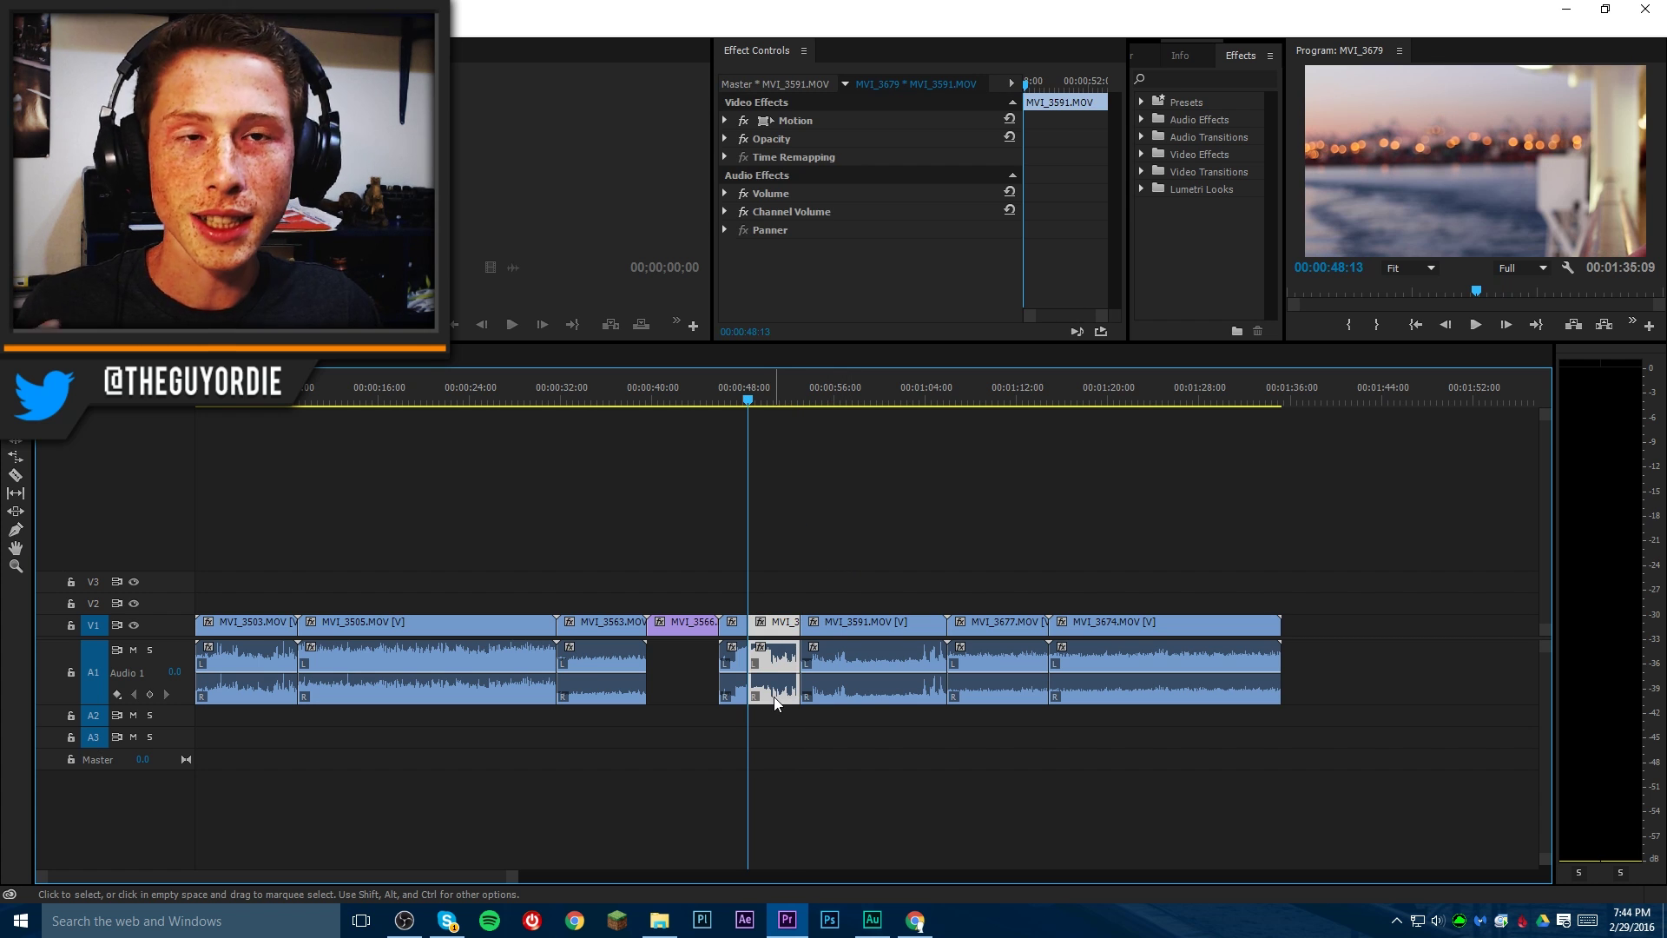
pyautogui.hotkey('shift', 'Delete')
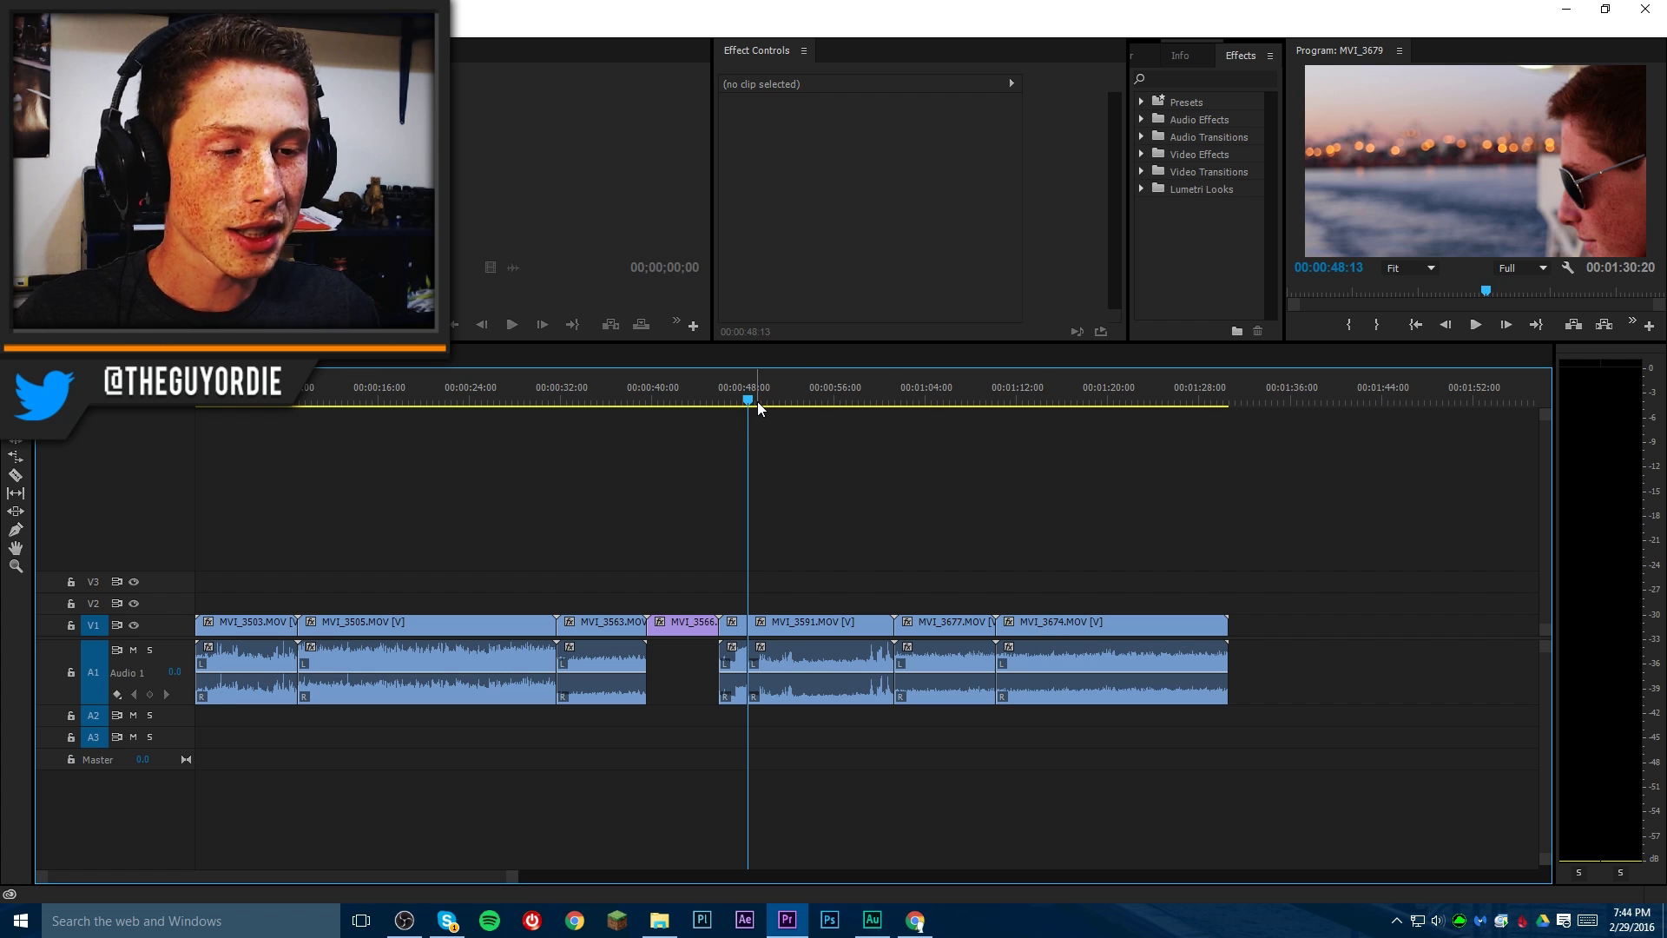
# - Play from 00:00:48:13, make two more cuts, and ripple-delete the piece between them
pyautogui.press('space')
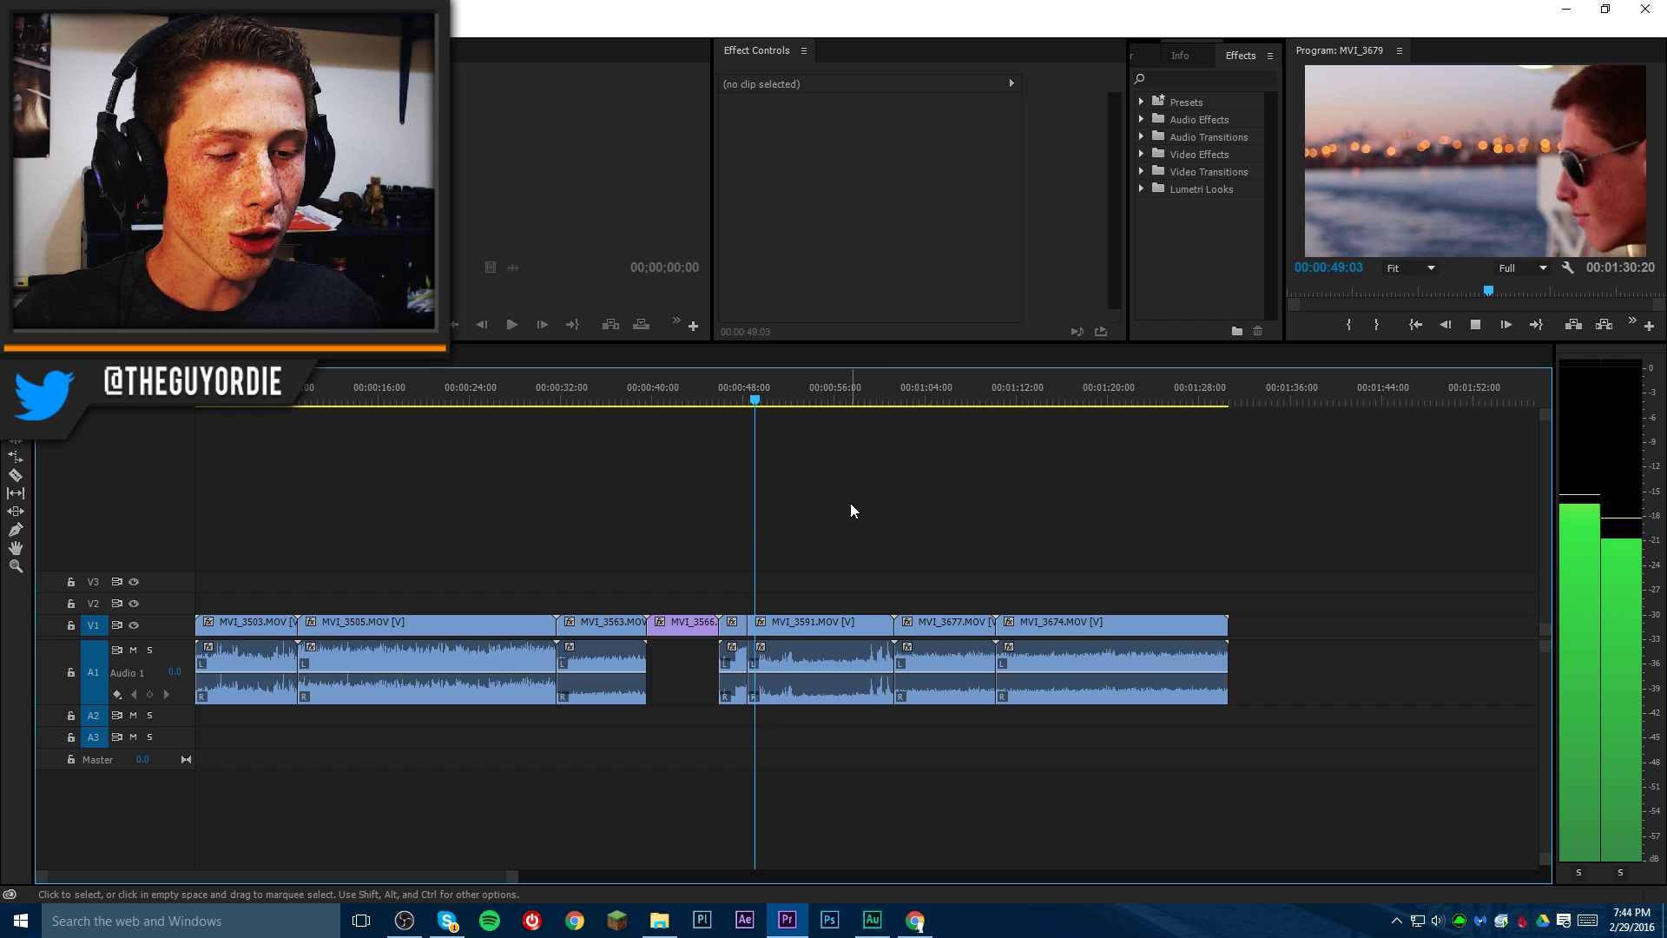
pyautogui.hotkey('ctrl', 'k')
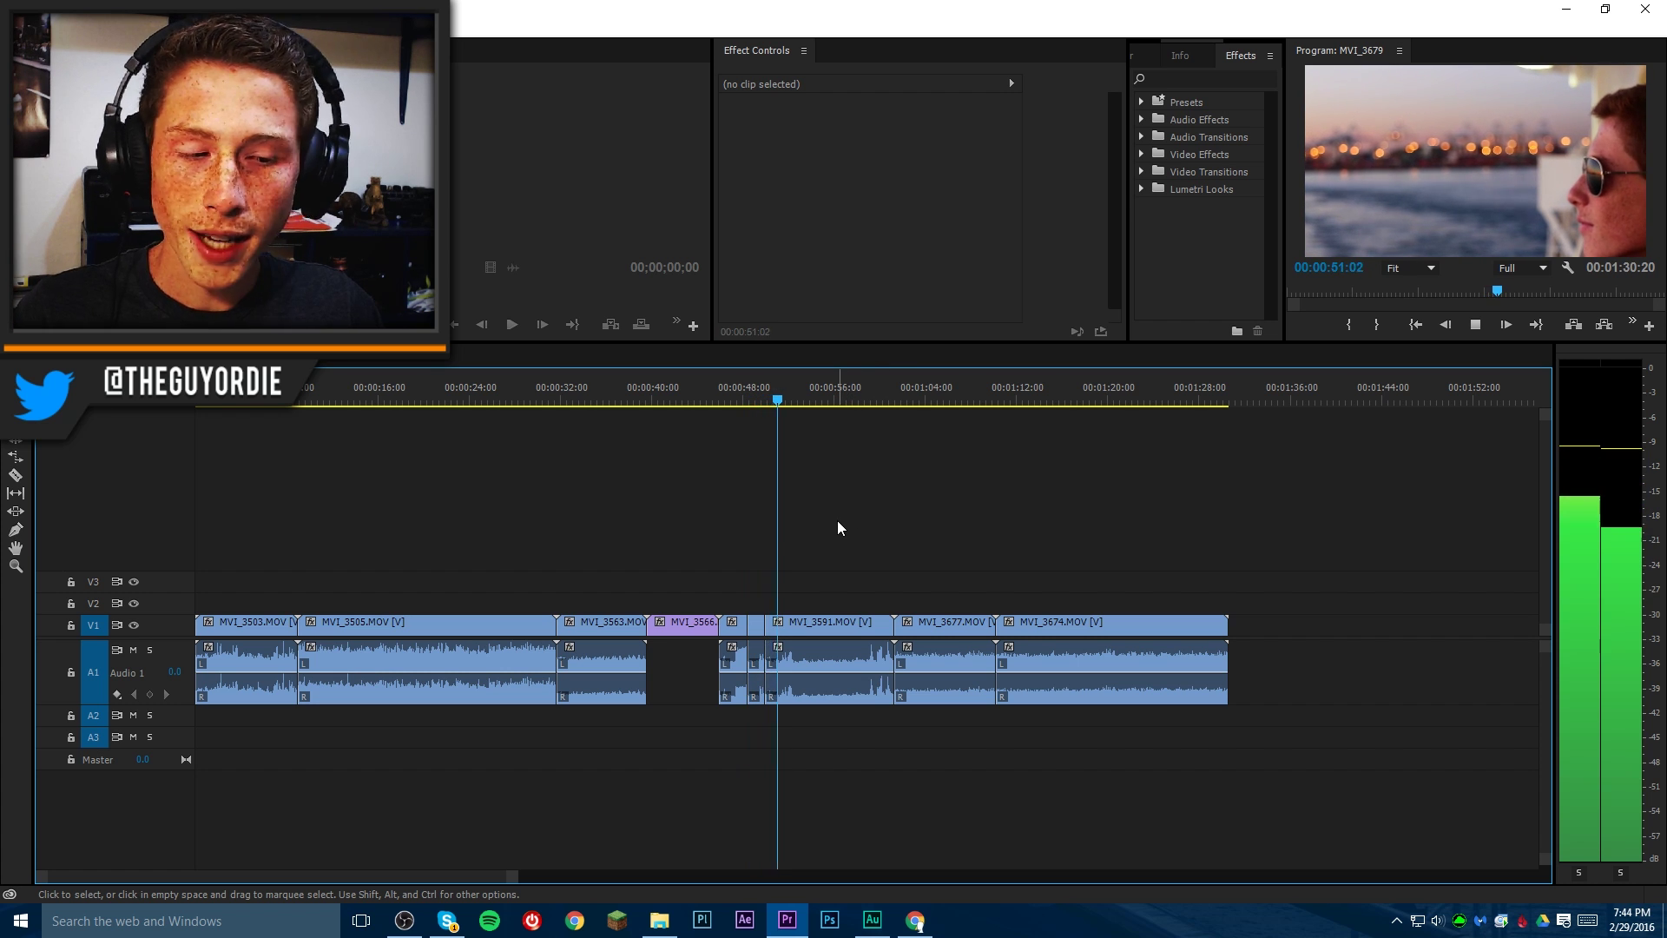
pyautogui.hotkey('ctrl', 'k')
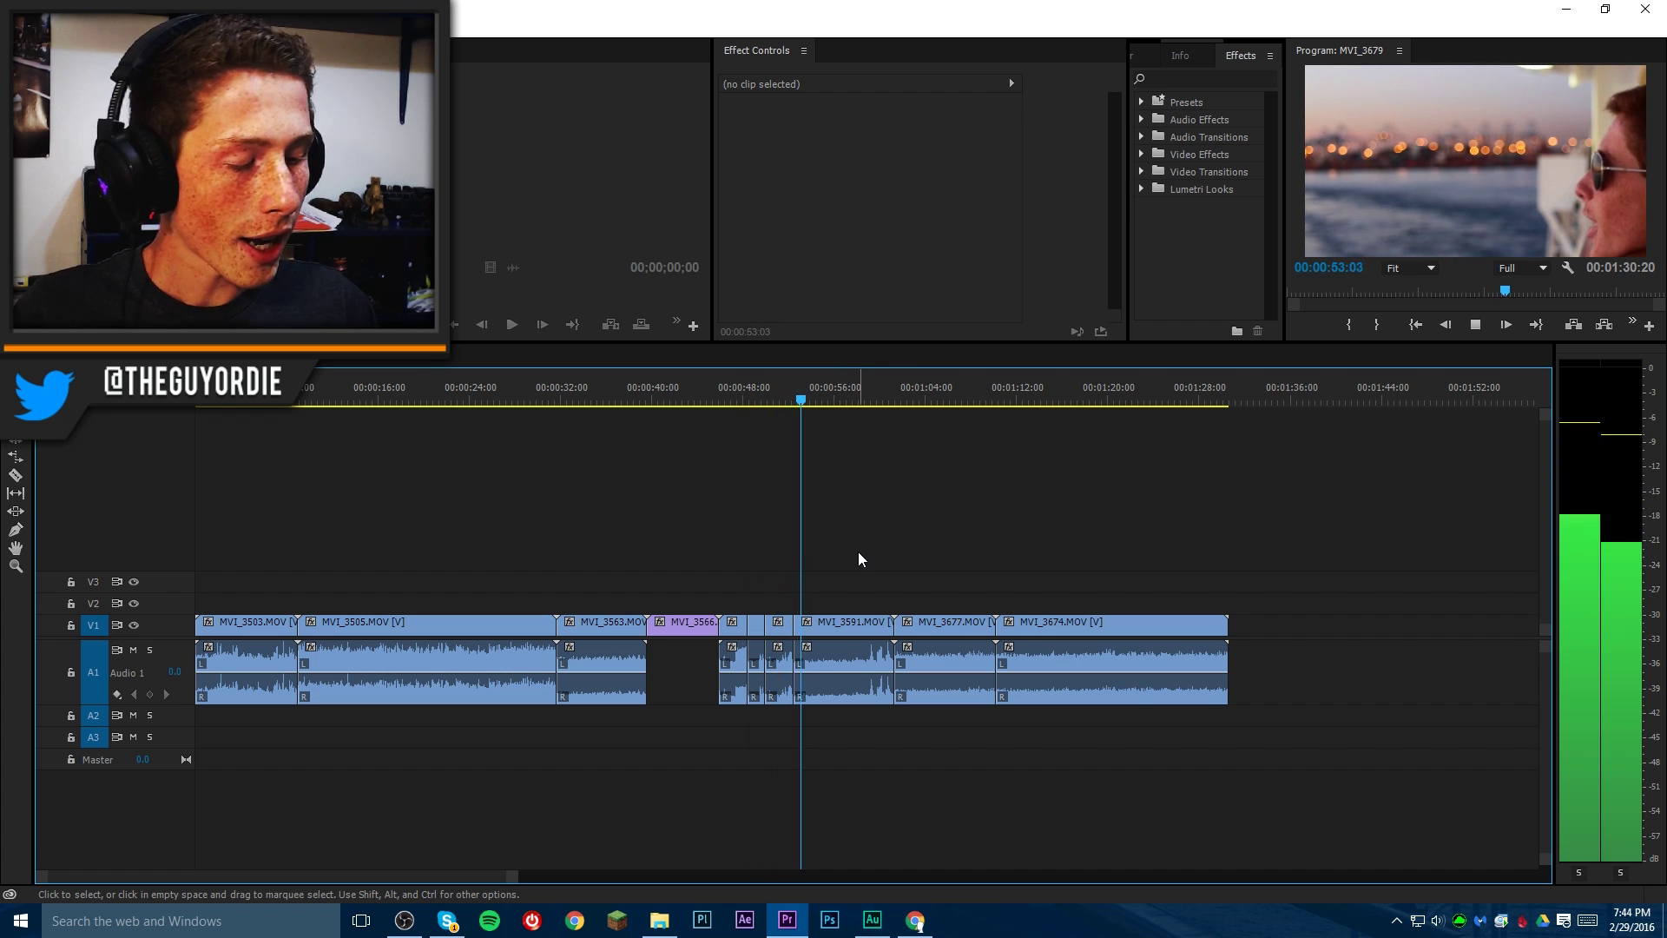
pyautogui.press('Up')
pyautogui.press('Up')
pyautogui.press('d')
pyautogui.hotkey('shift', 'Delete')
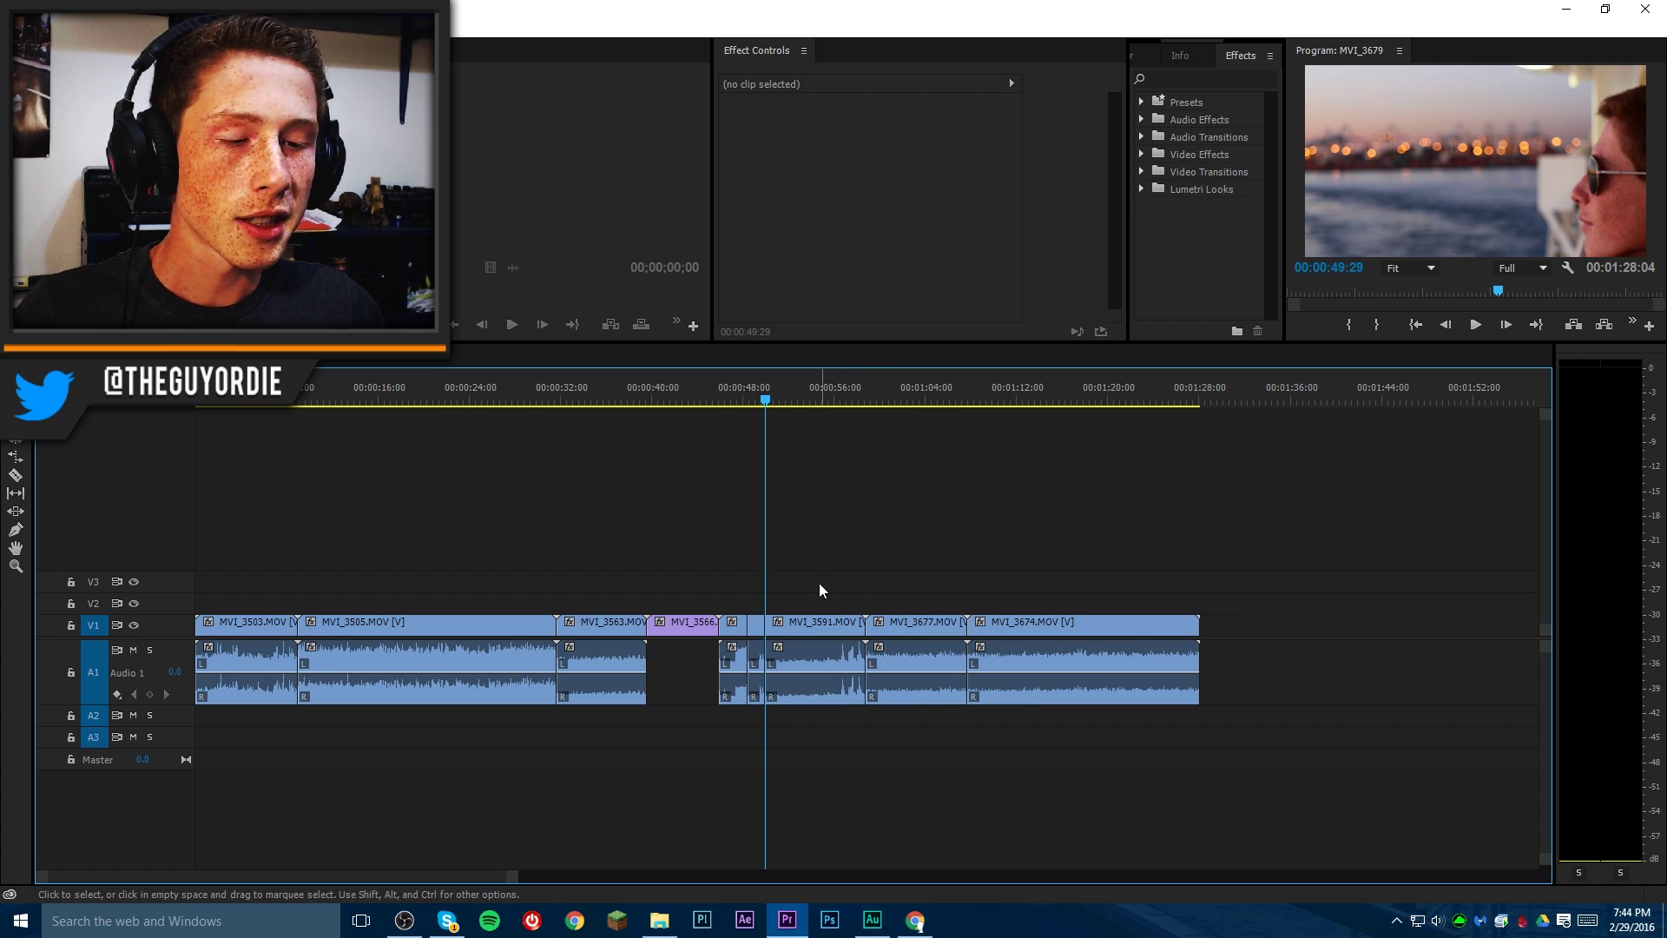
# - Undo three times to restore the removed segments and rejoin MVI_3591 at 00:01:35:09
pyautogui.hotkey('ctrl', 'z')
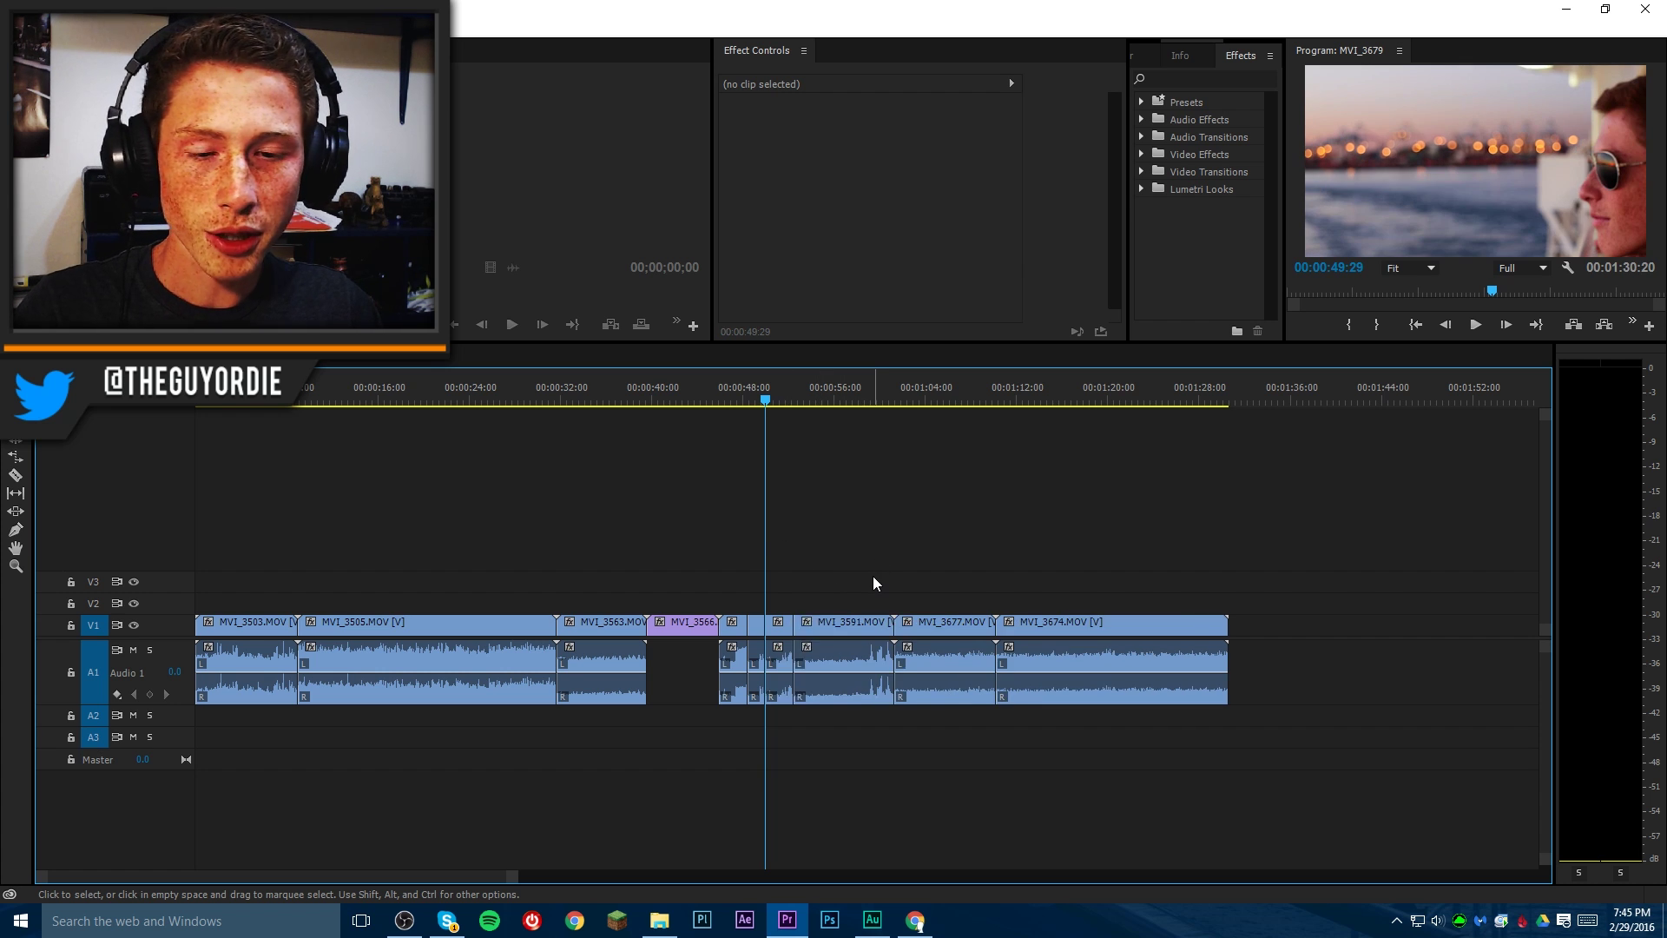
pyautogui.hotkey('ctrl', 'z')
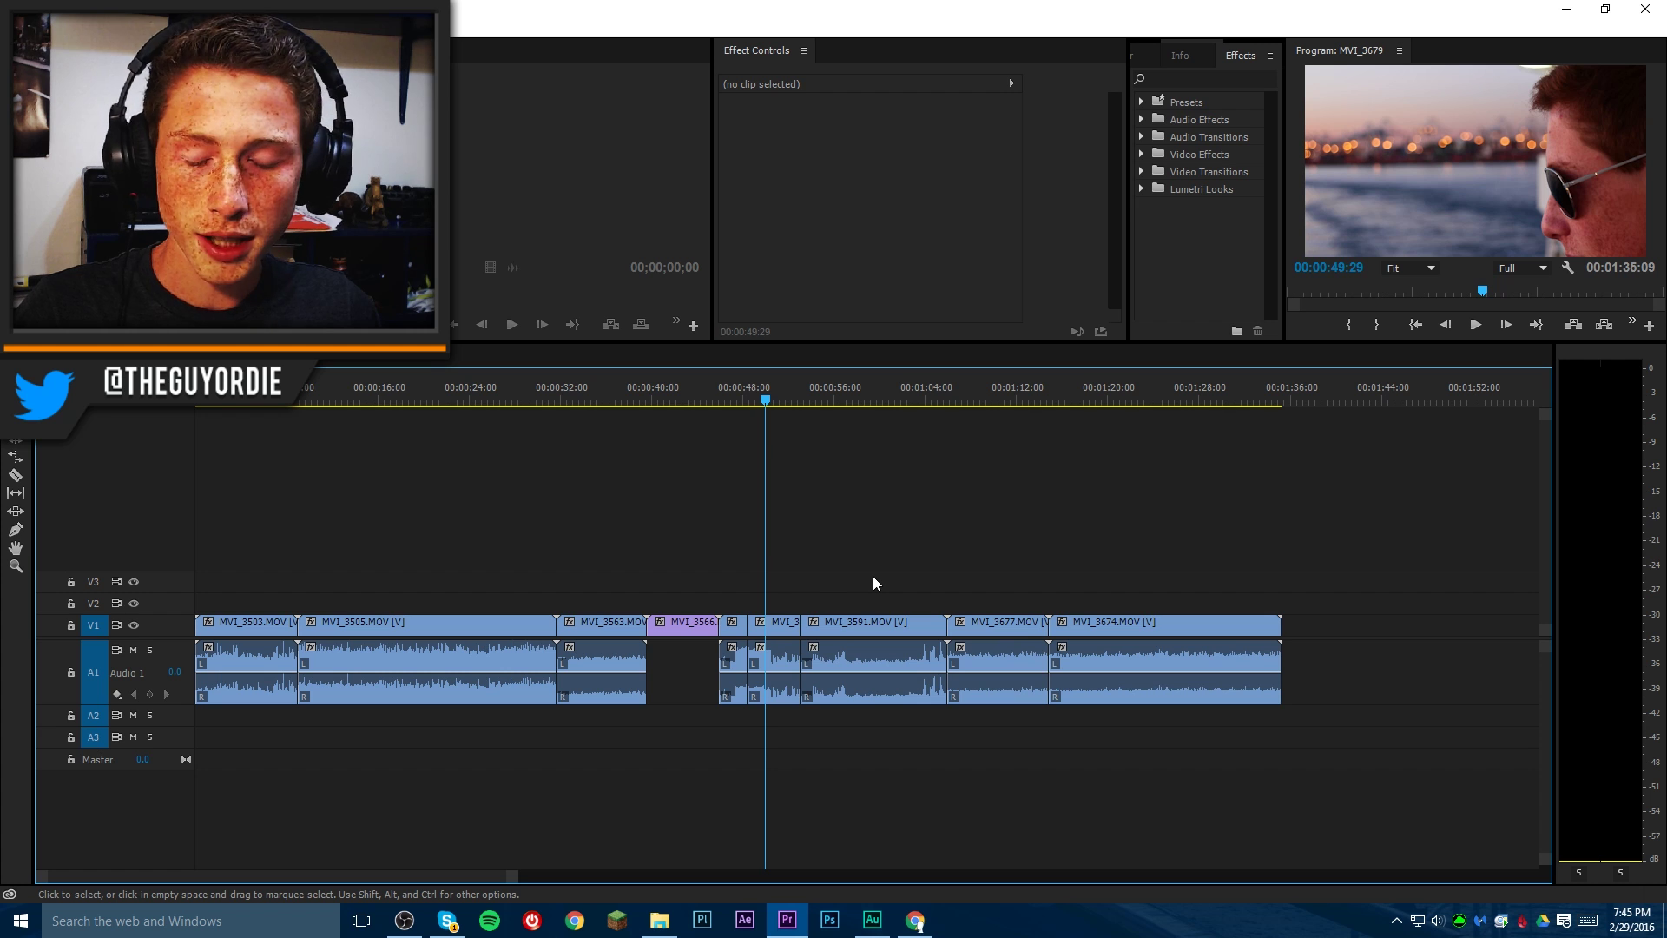
pyautogui.hotkey('ctrl', 'z')
pyautogui.hotkey('ctrl', 'z')
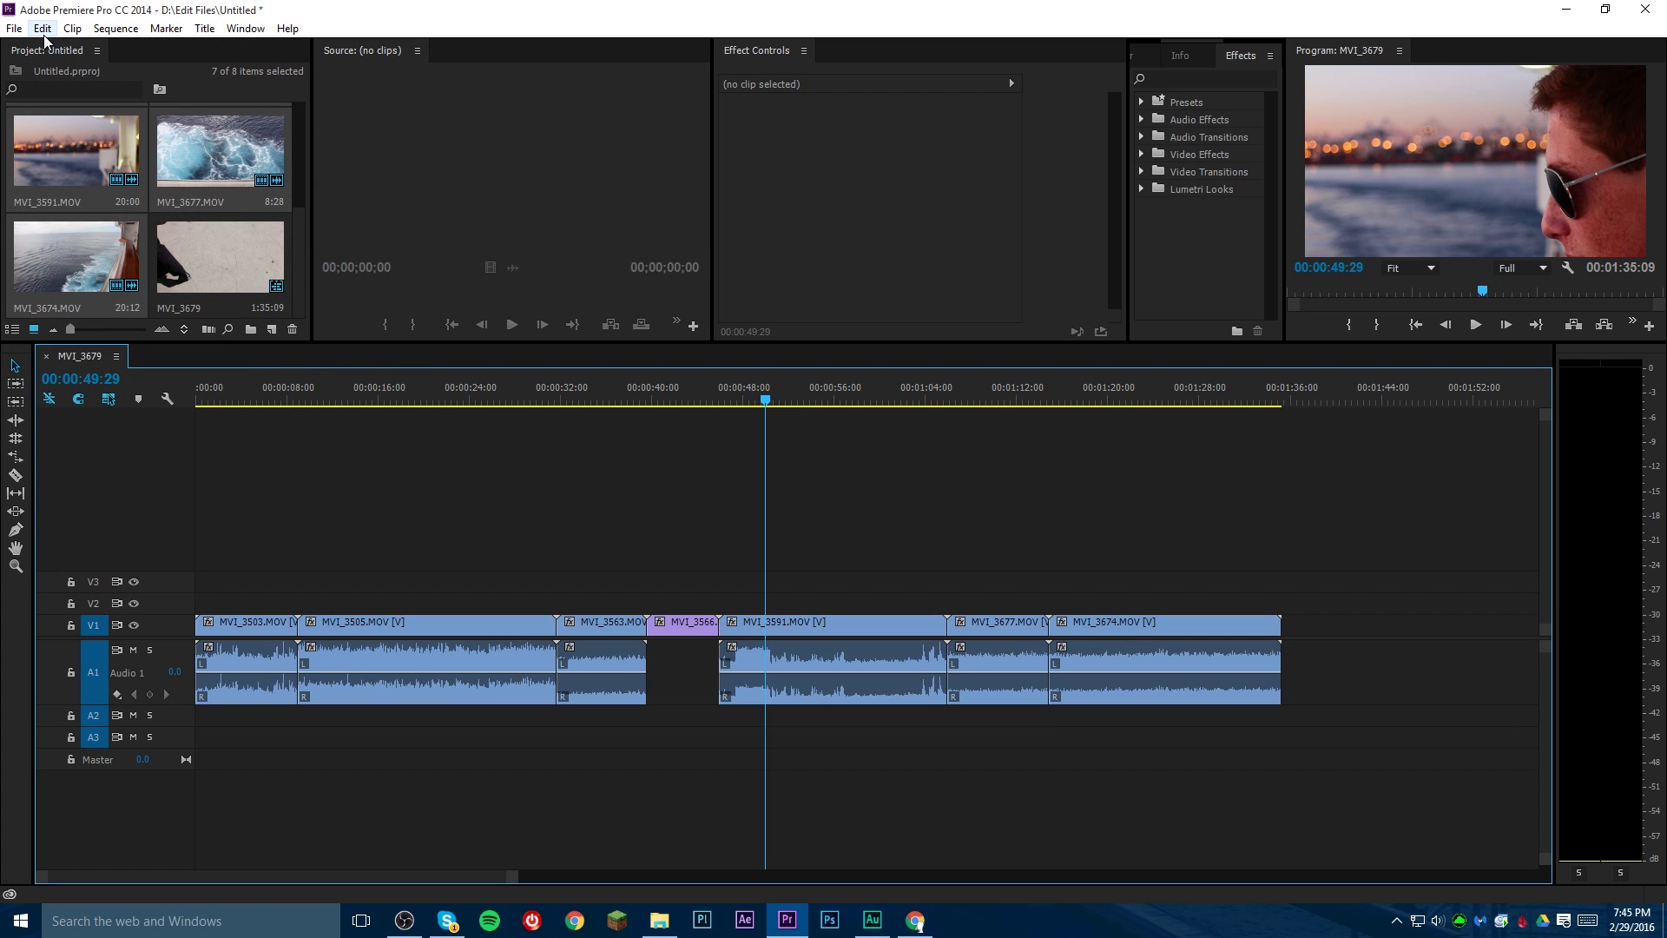
# - Open Edit > Keyboard Shortcuts to show the [Custom] layout's command list
pyautogui.click(43, 28)
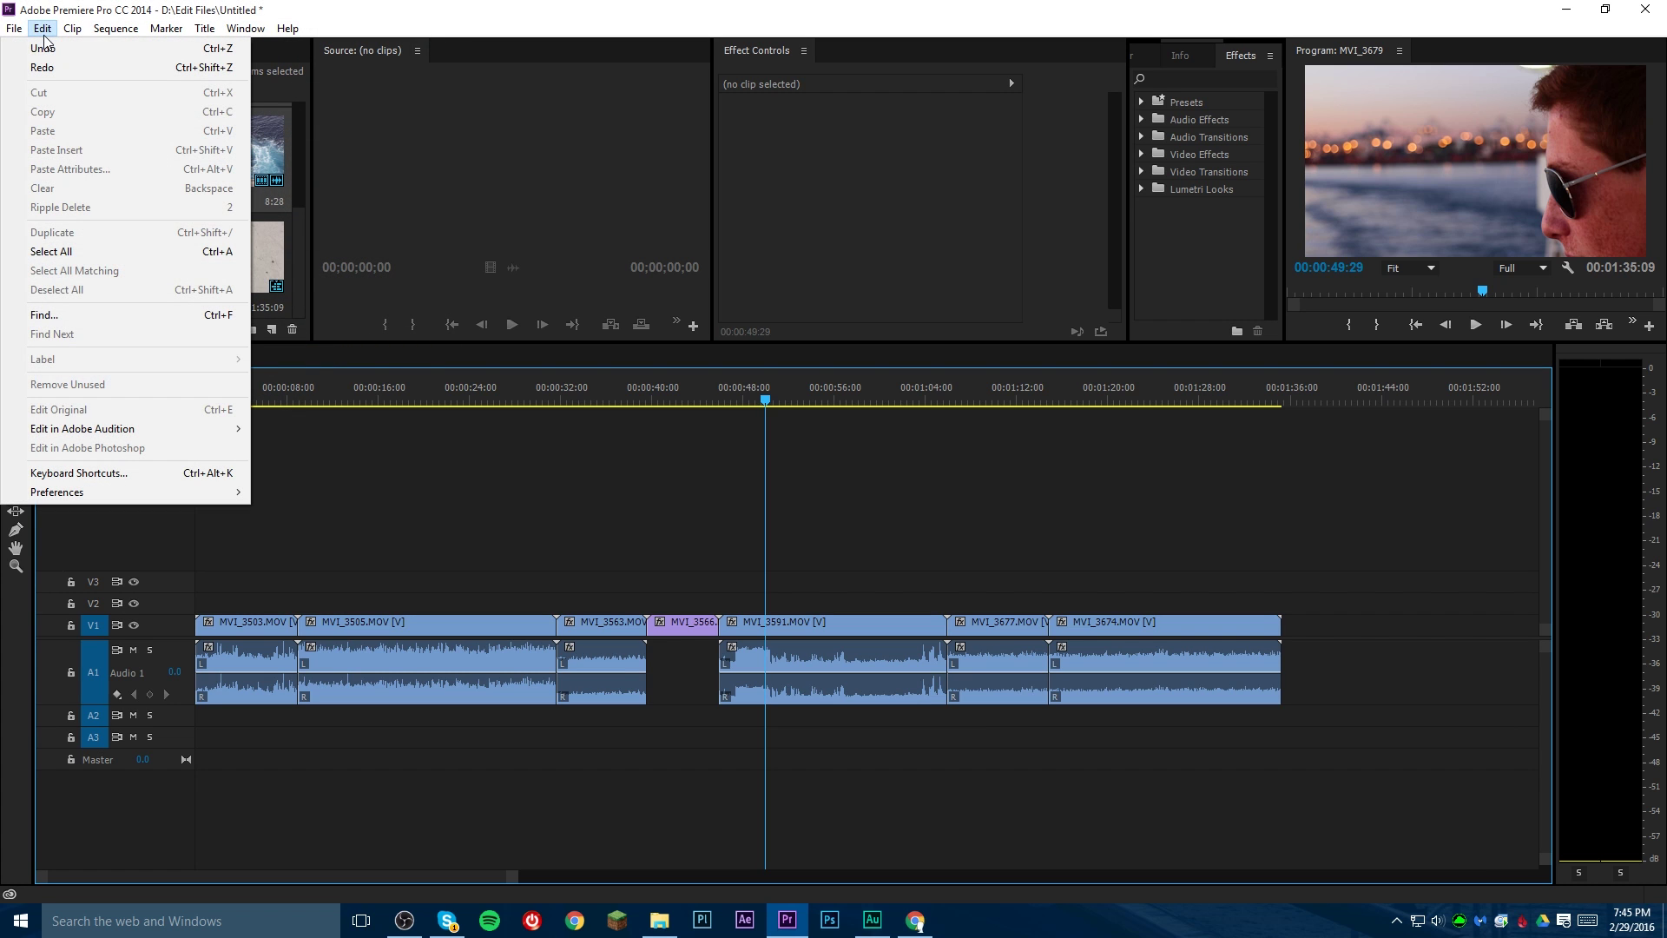
pyautogui.click(102, 476)
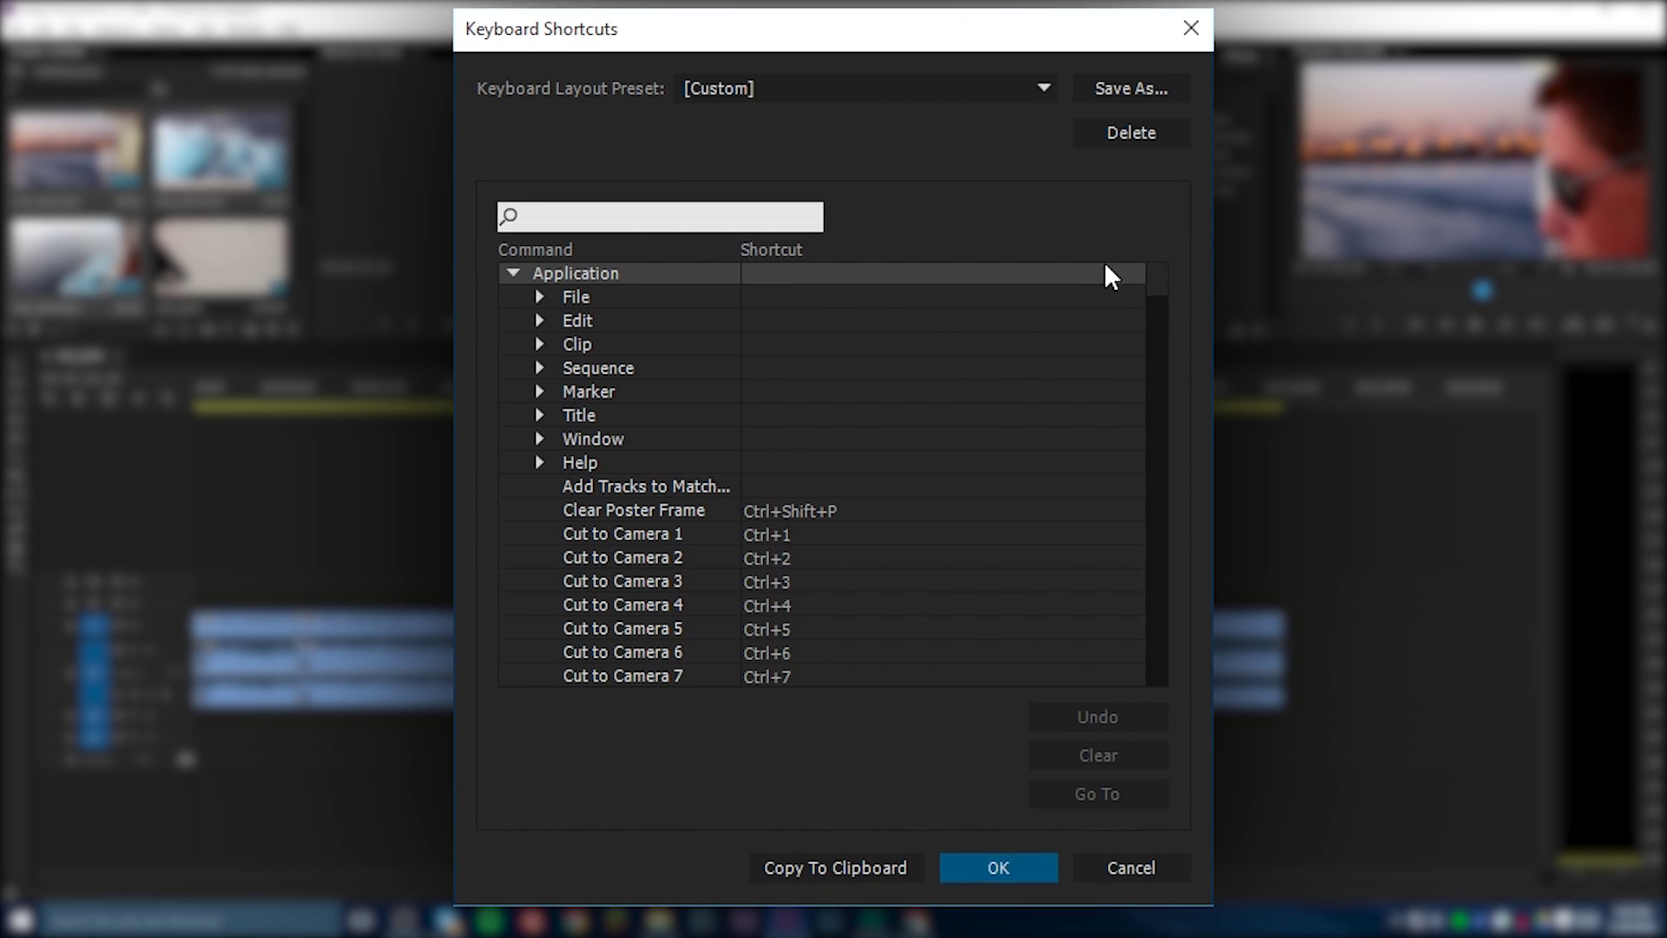
pyautogui.moveTo(1163, 287); pyautogui.dragTo(1158, 241)
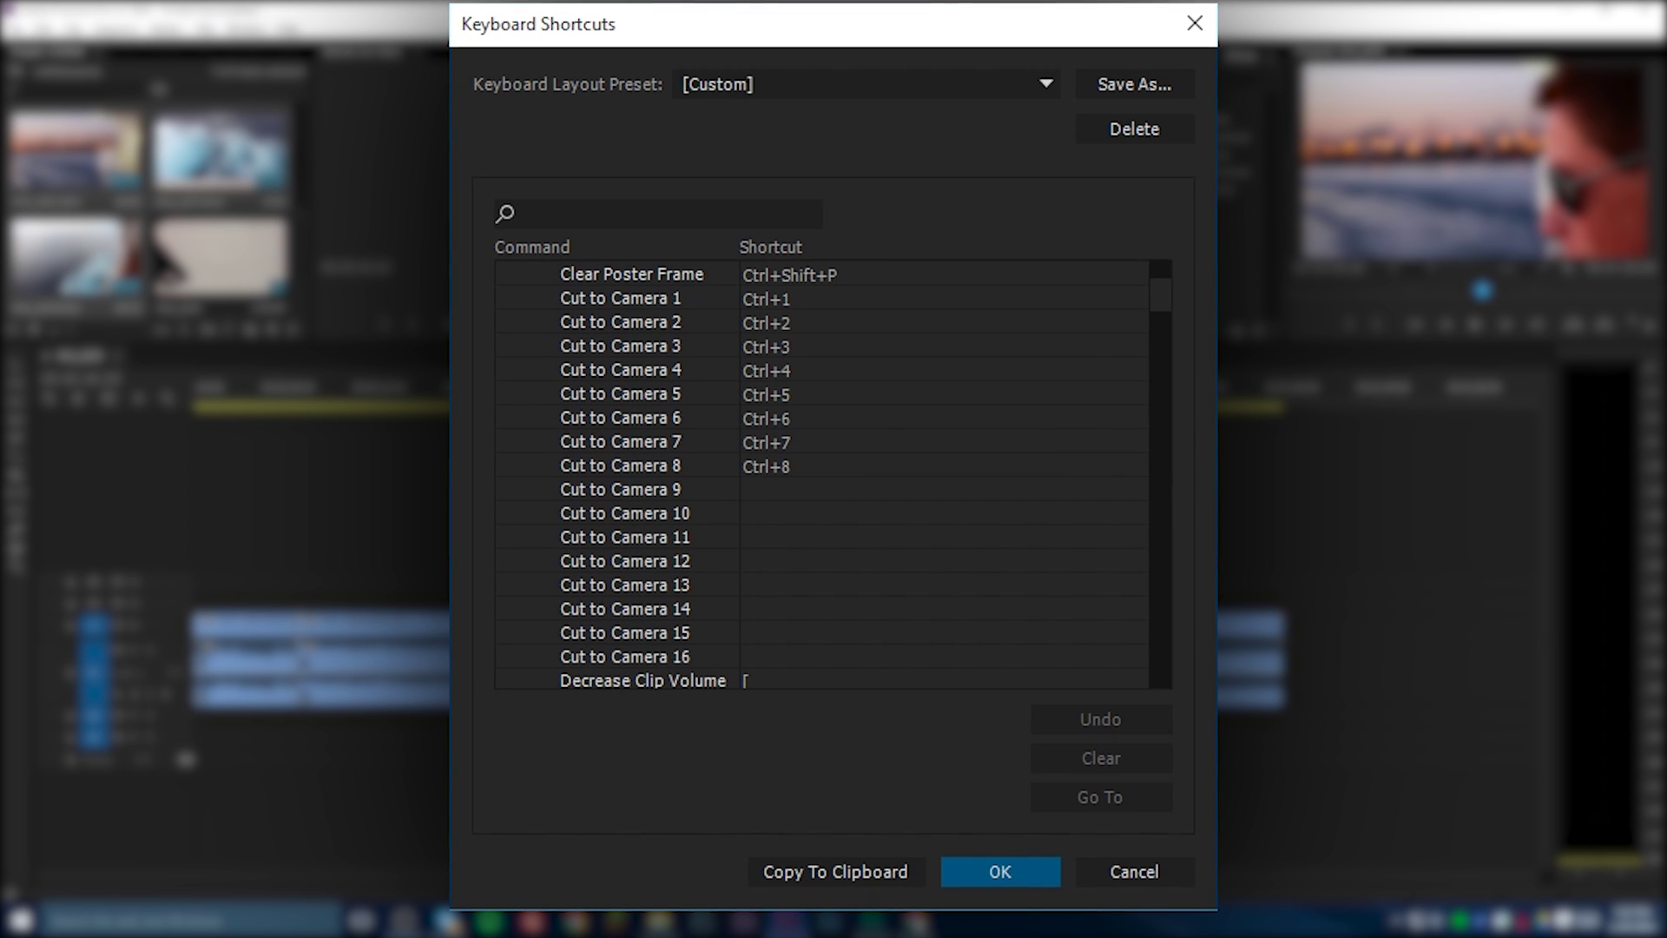
pyautogui.moveTo(1162, 305); pyautogui.dragTo(1166, 290)
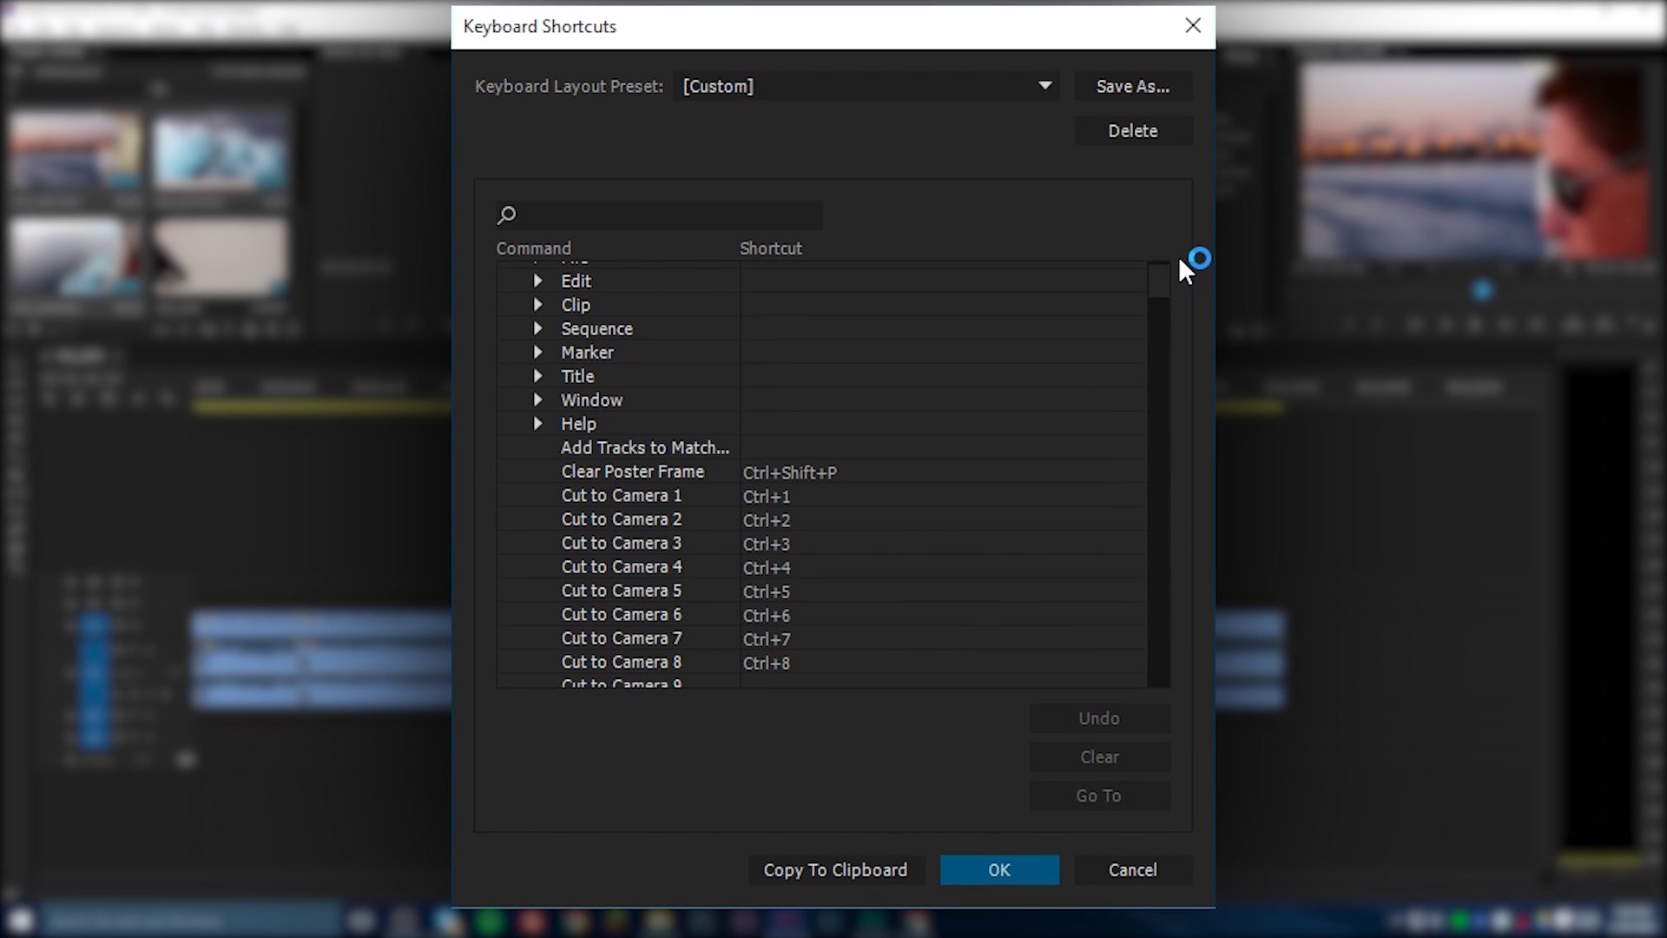
pyautogui.moveTo(1162, 279); pyautogui.dragTo(1159, 339)
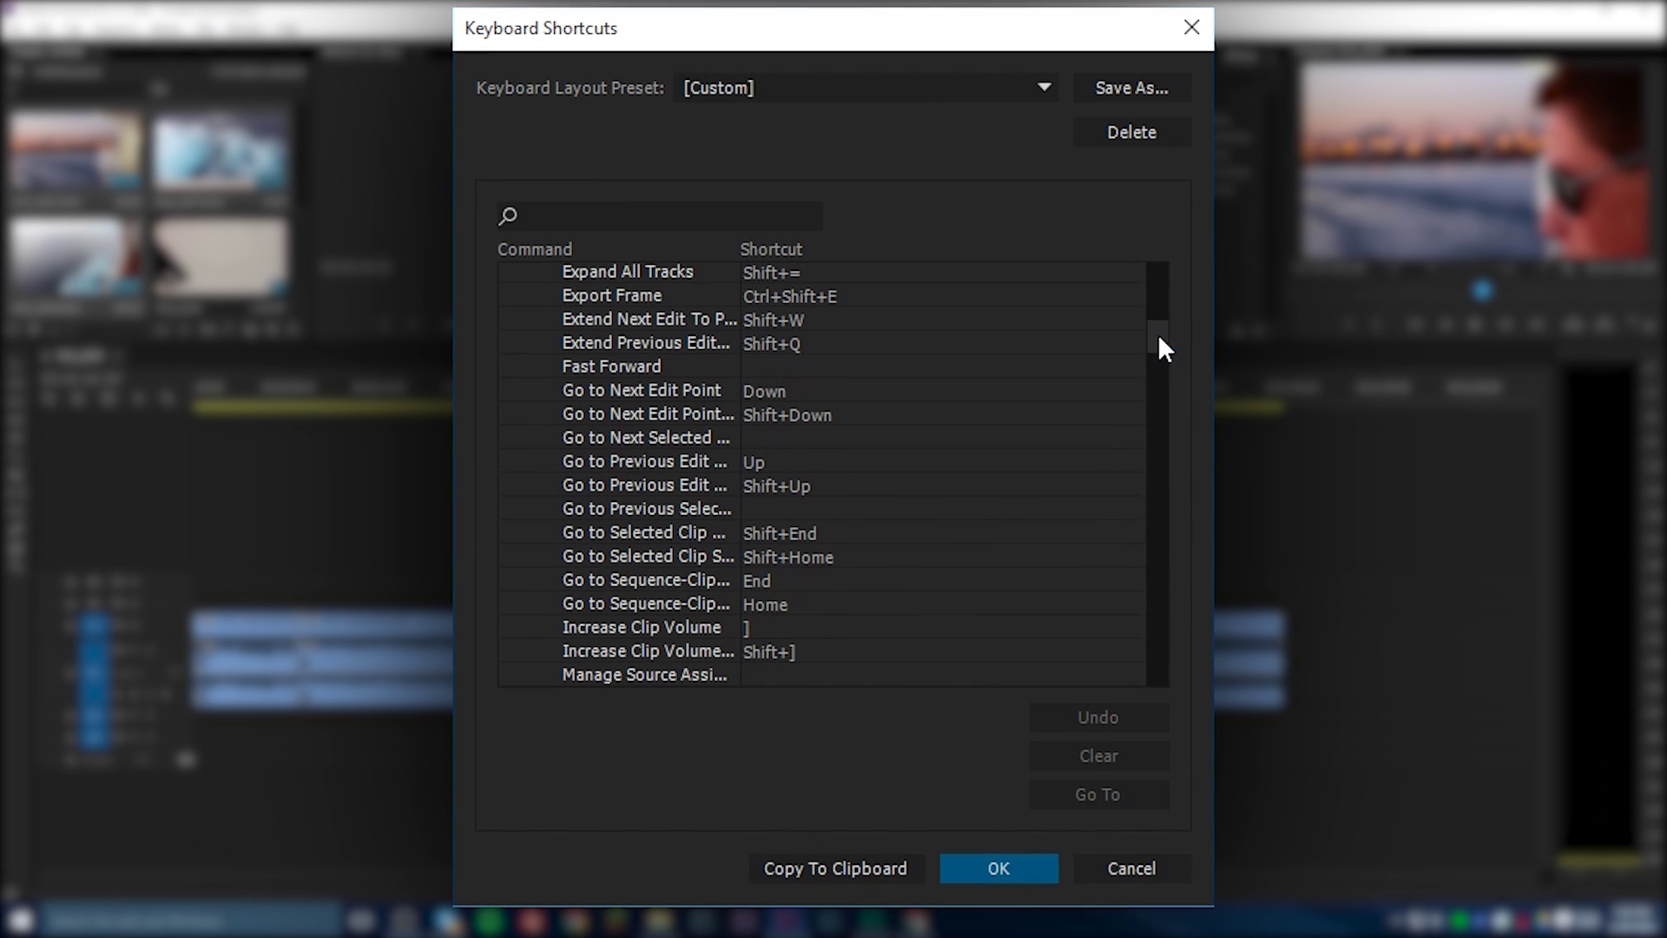
pyautogui.click(576, 214)
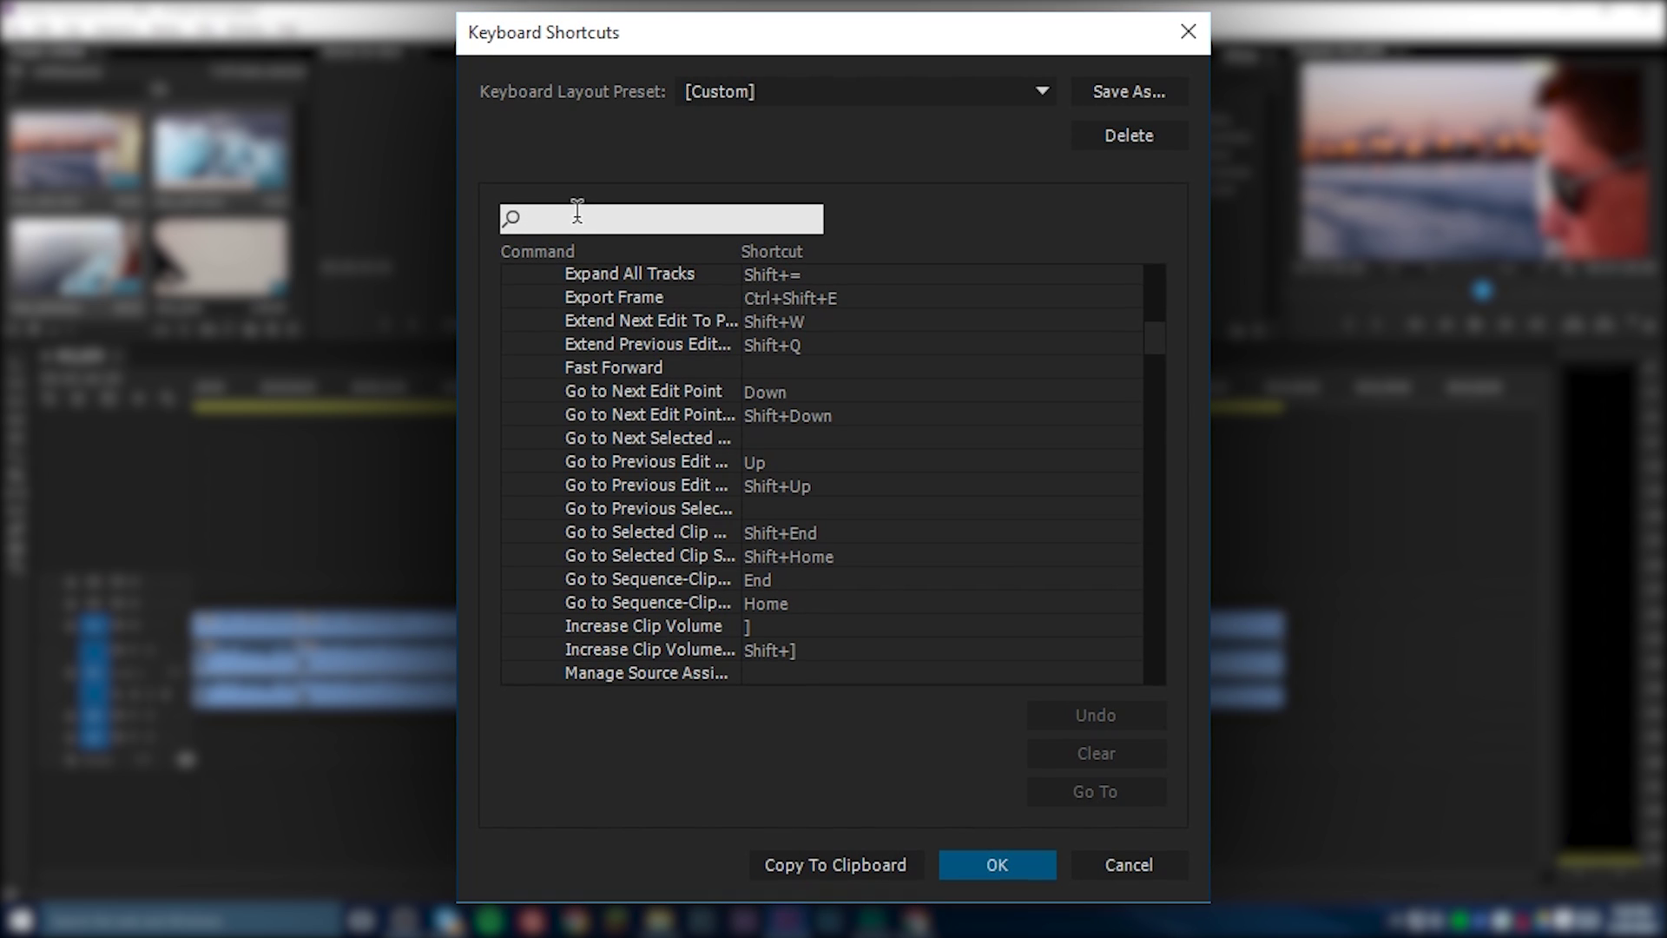
# - Filter the shortcut list for 'add edit' and select Add Edit's 5 shortcut beside Ctrl+K
pyautogui.write('add edit')
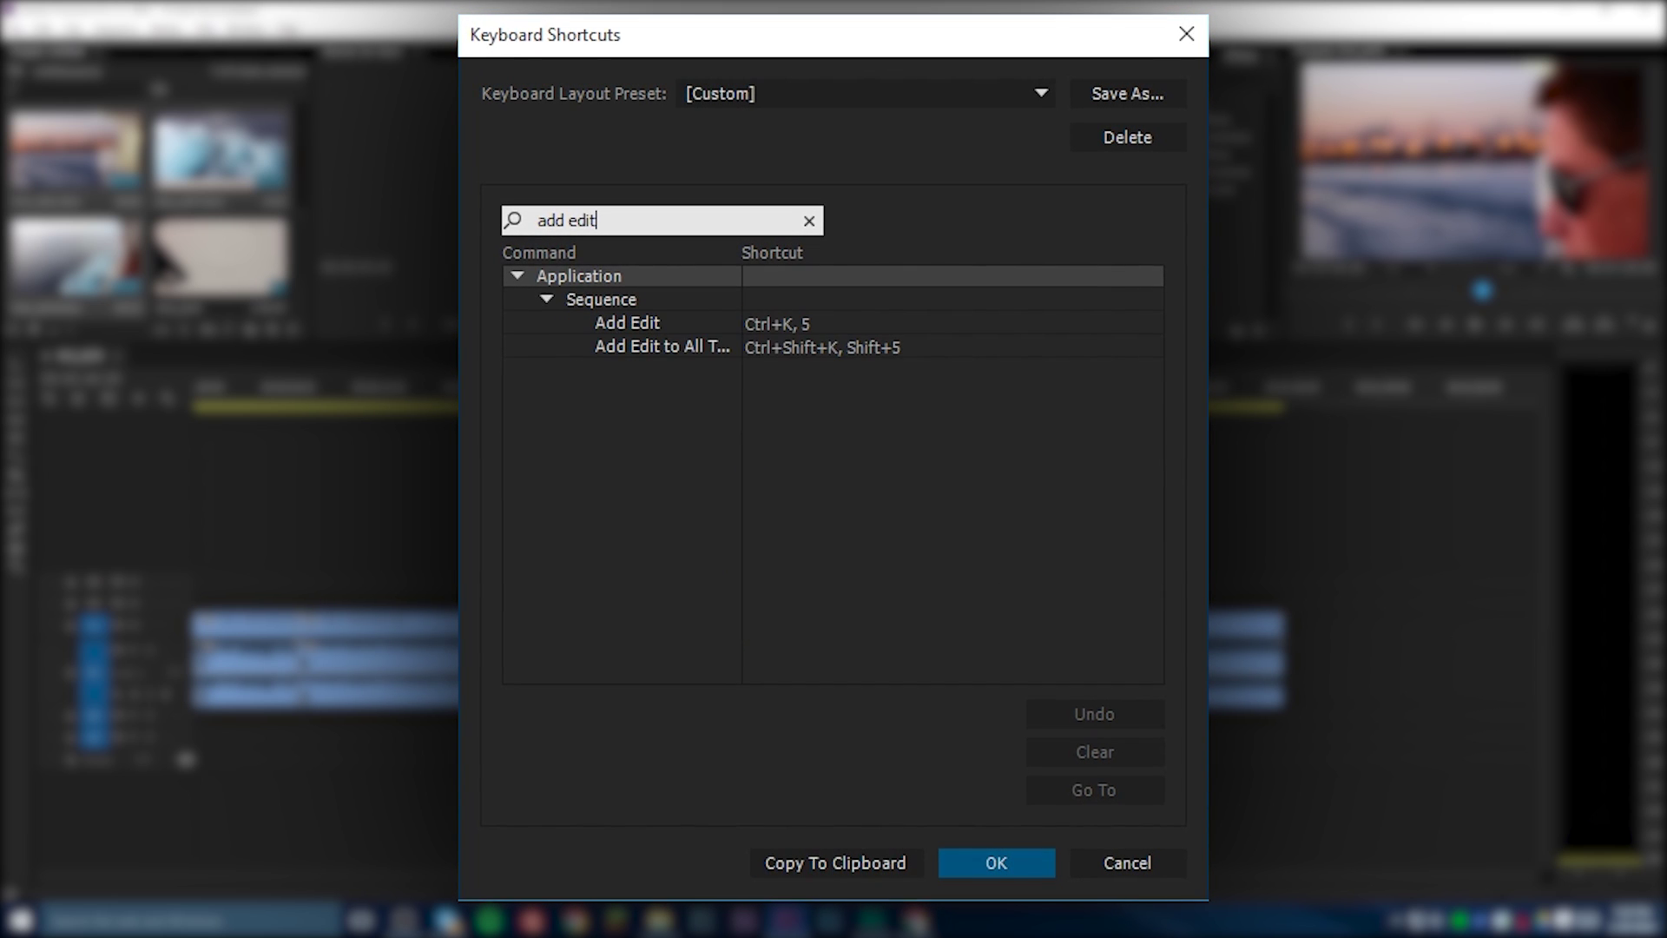
pyautogui.click(905, 330)
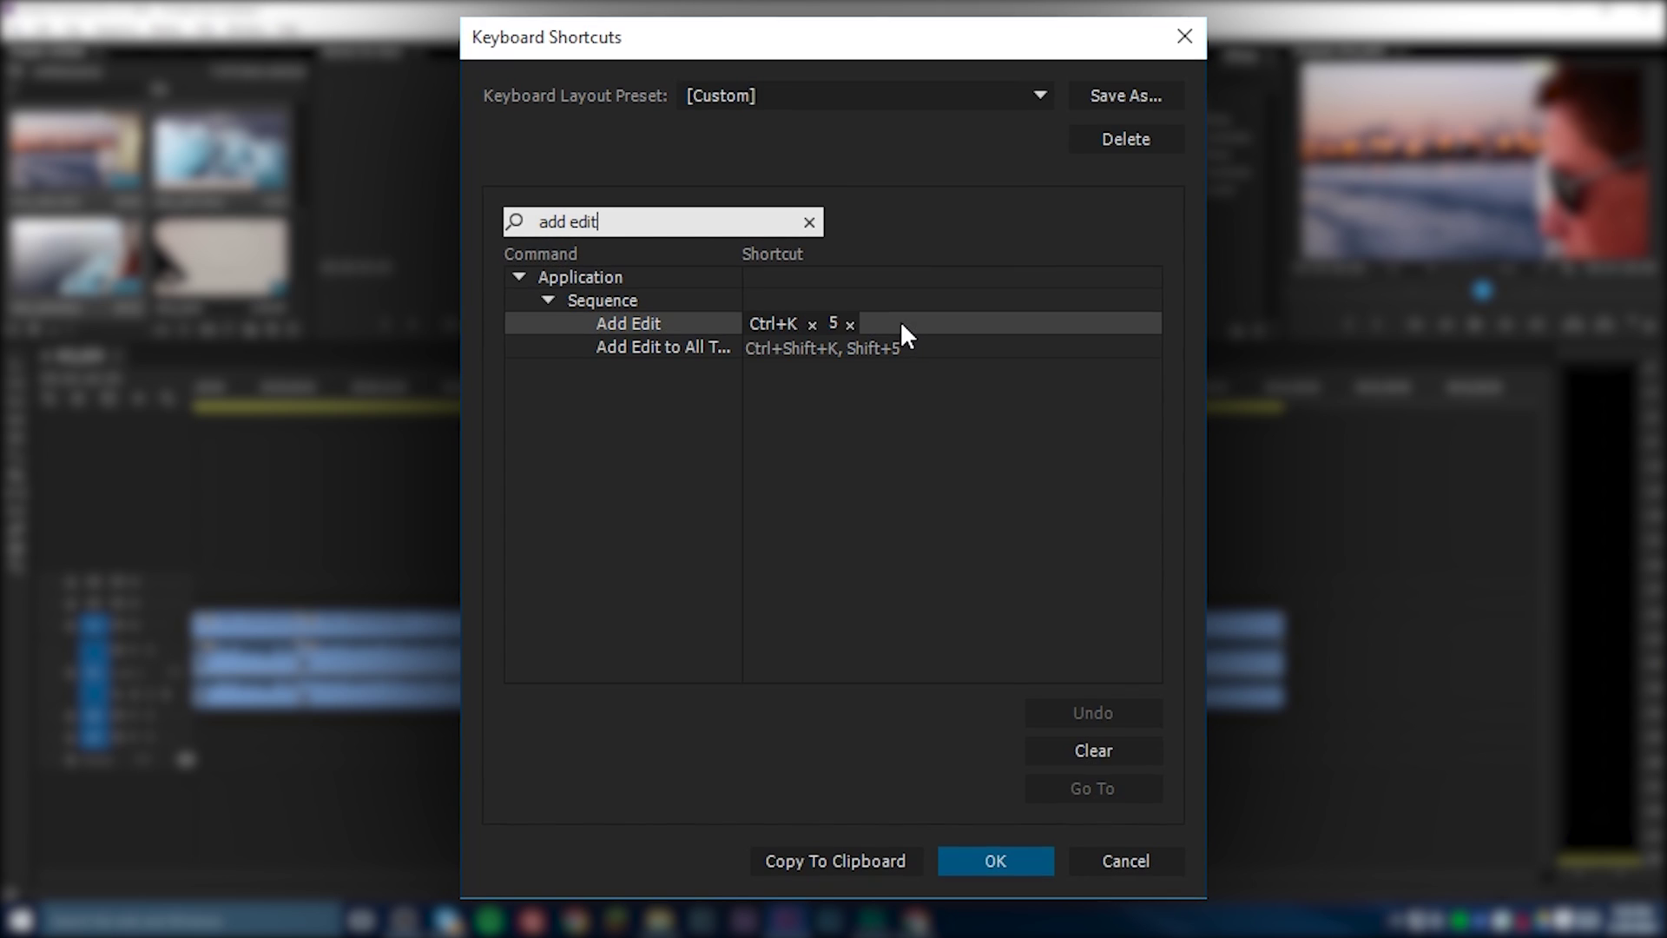
pyautogui.click(837, 330)
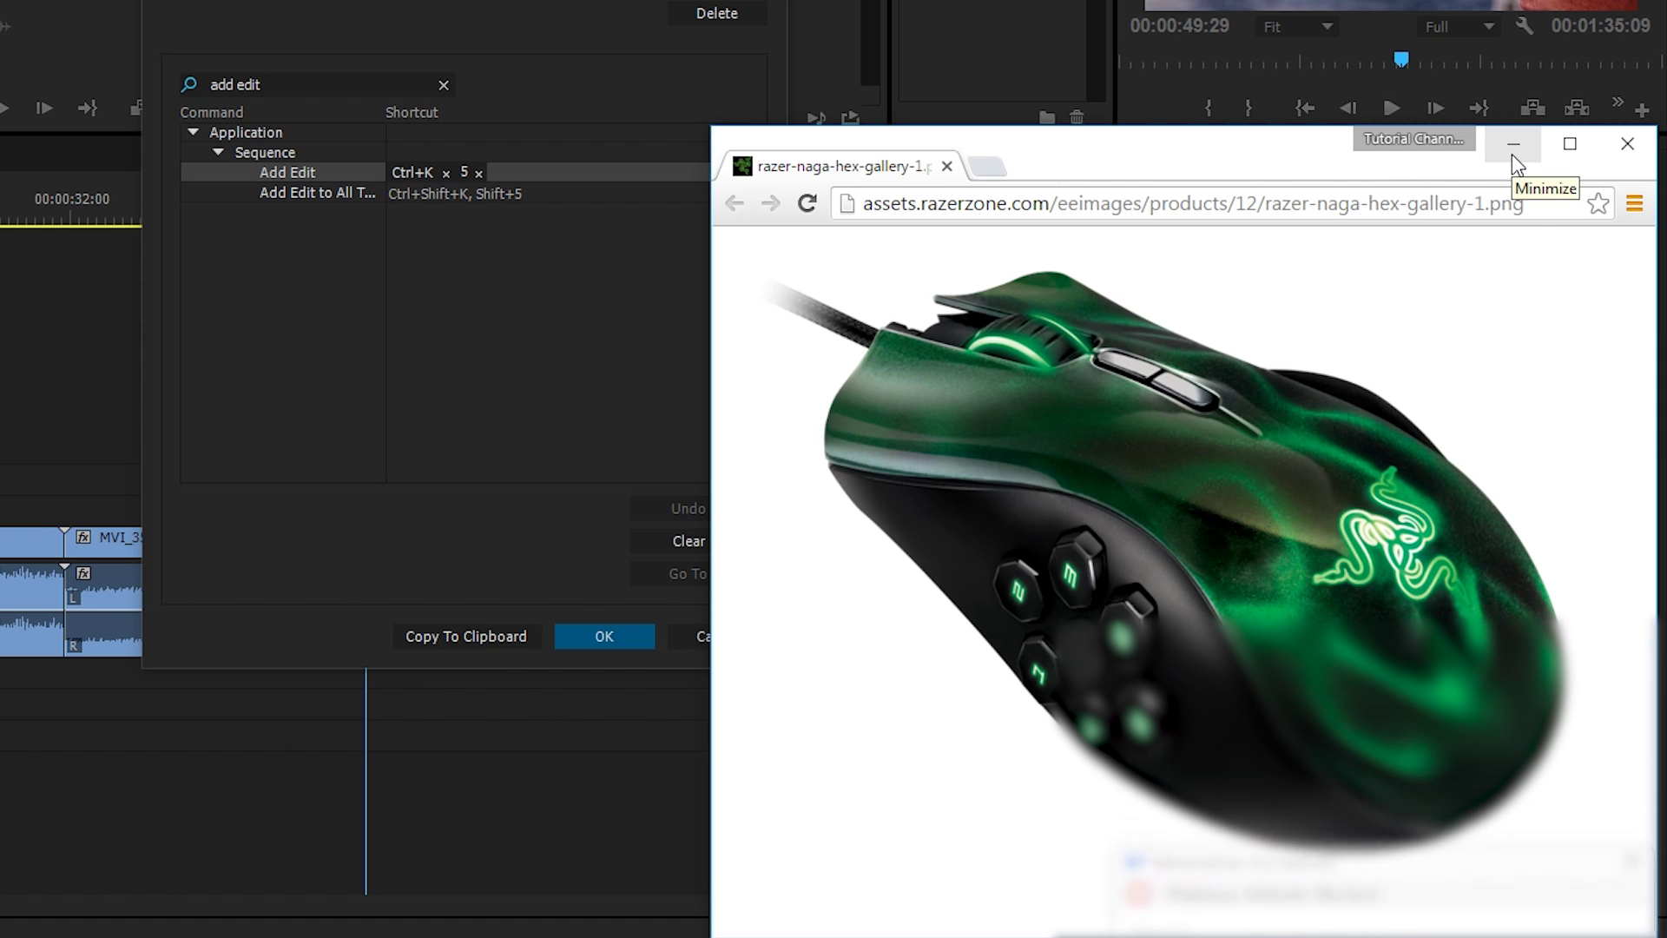
# - Minimize the Chrome window showing the Razer Naga Hex mouse image
pyautogui.click(1550, 159)
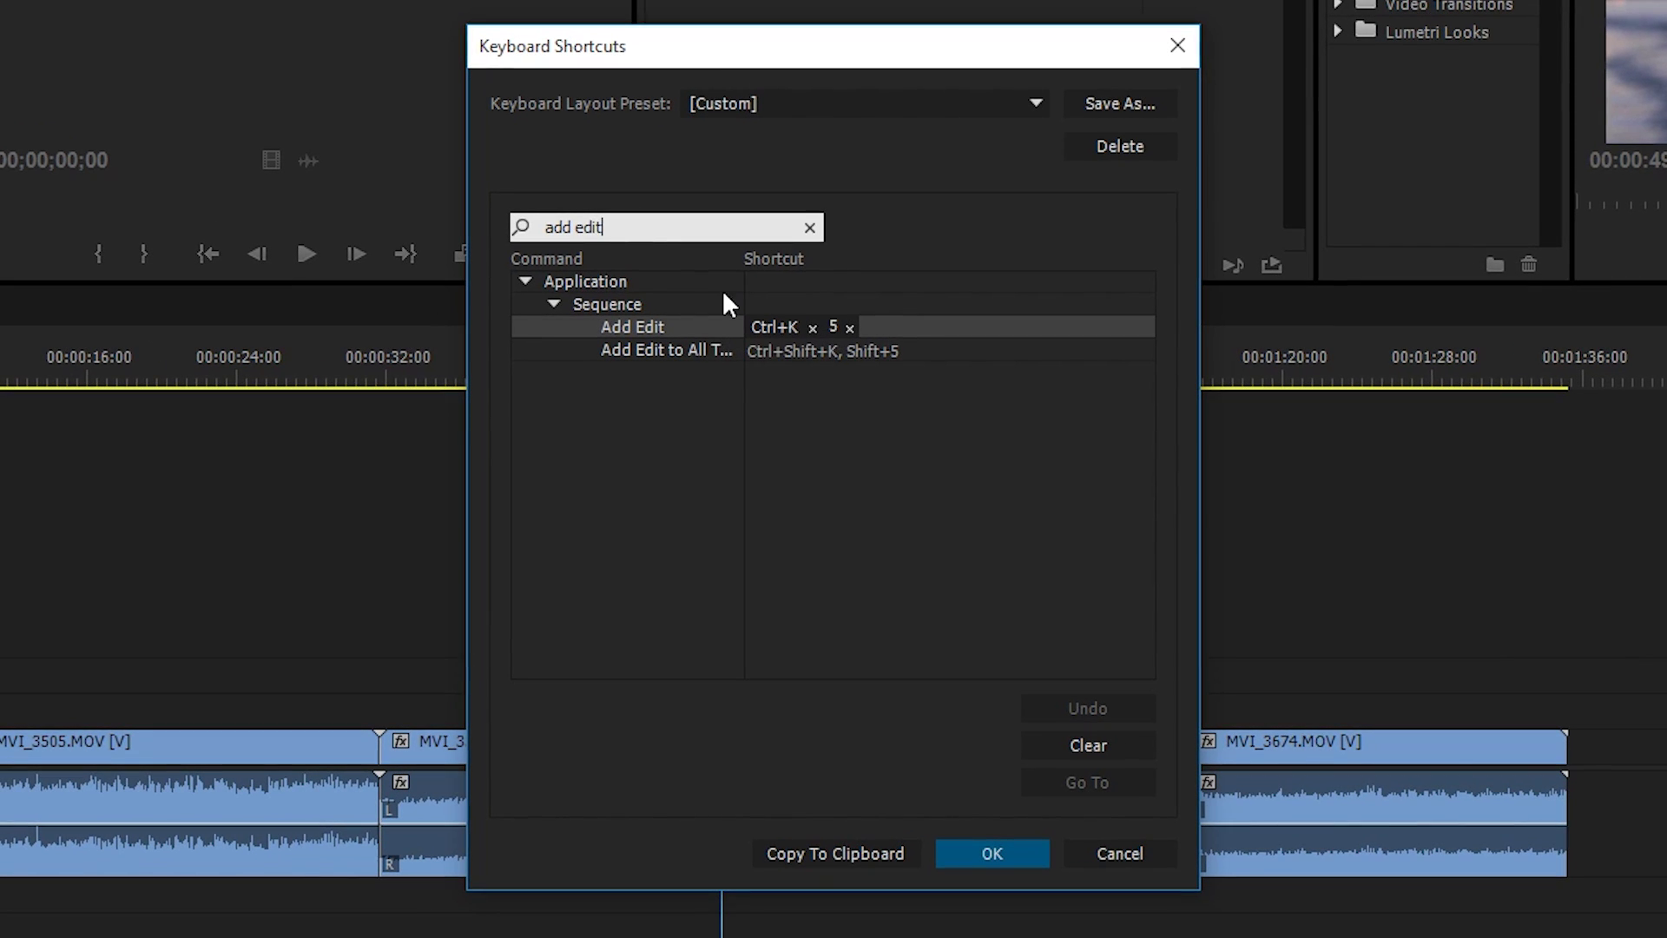
# - Assign T as an extra Add Edit shortcut, then undo it, leaving Ctrl+K and 5
pyautogui.click(863, 323)
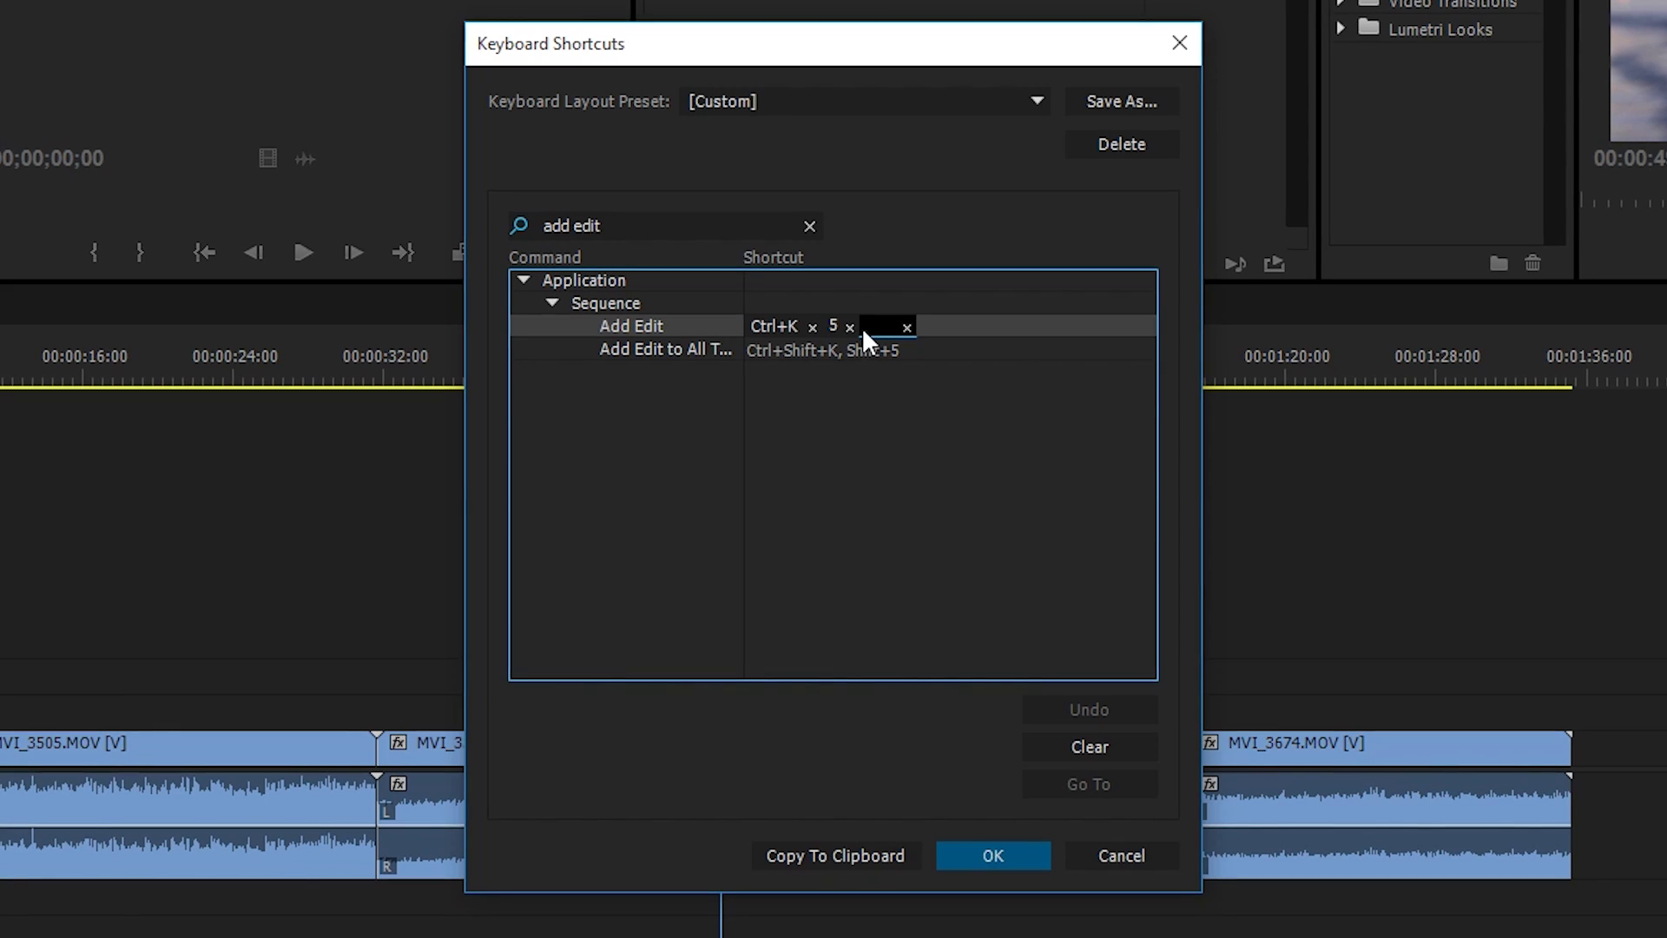
pyautogui.click(906, 327)
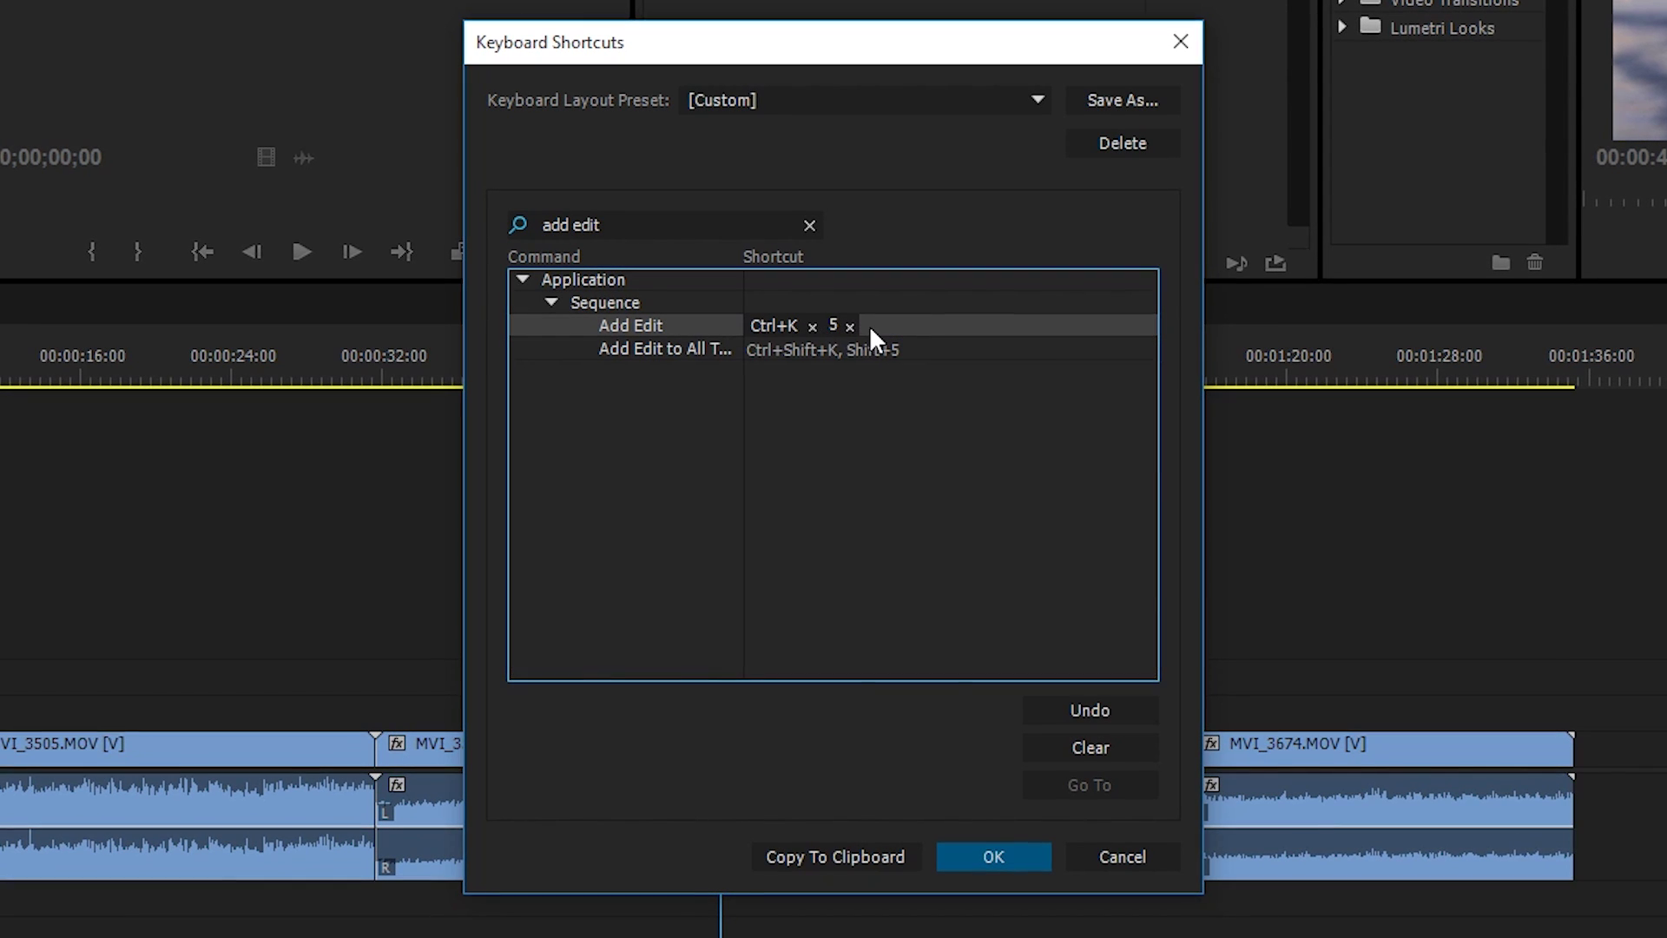
pyautogui.click(863, 321)
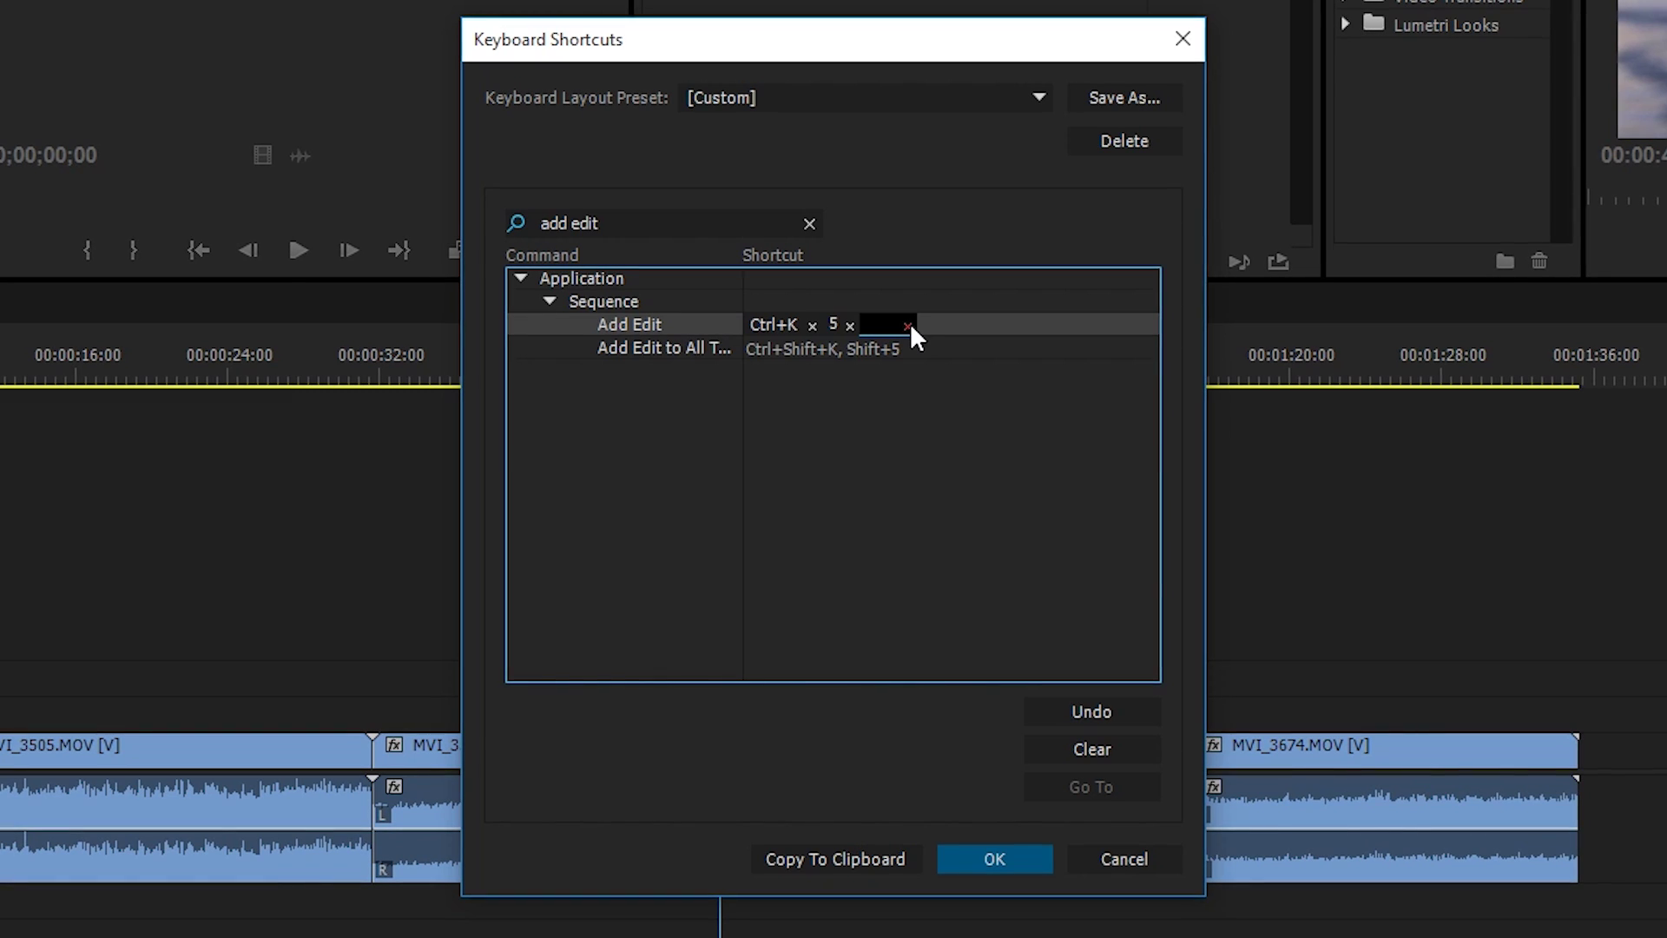
pyautogui.press('t')
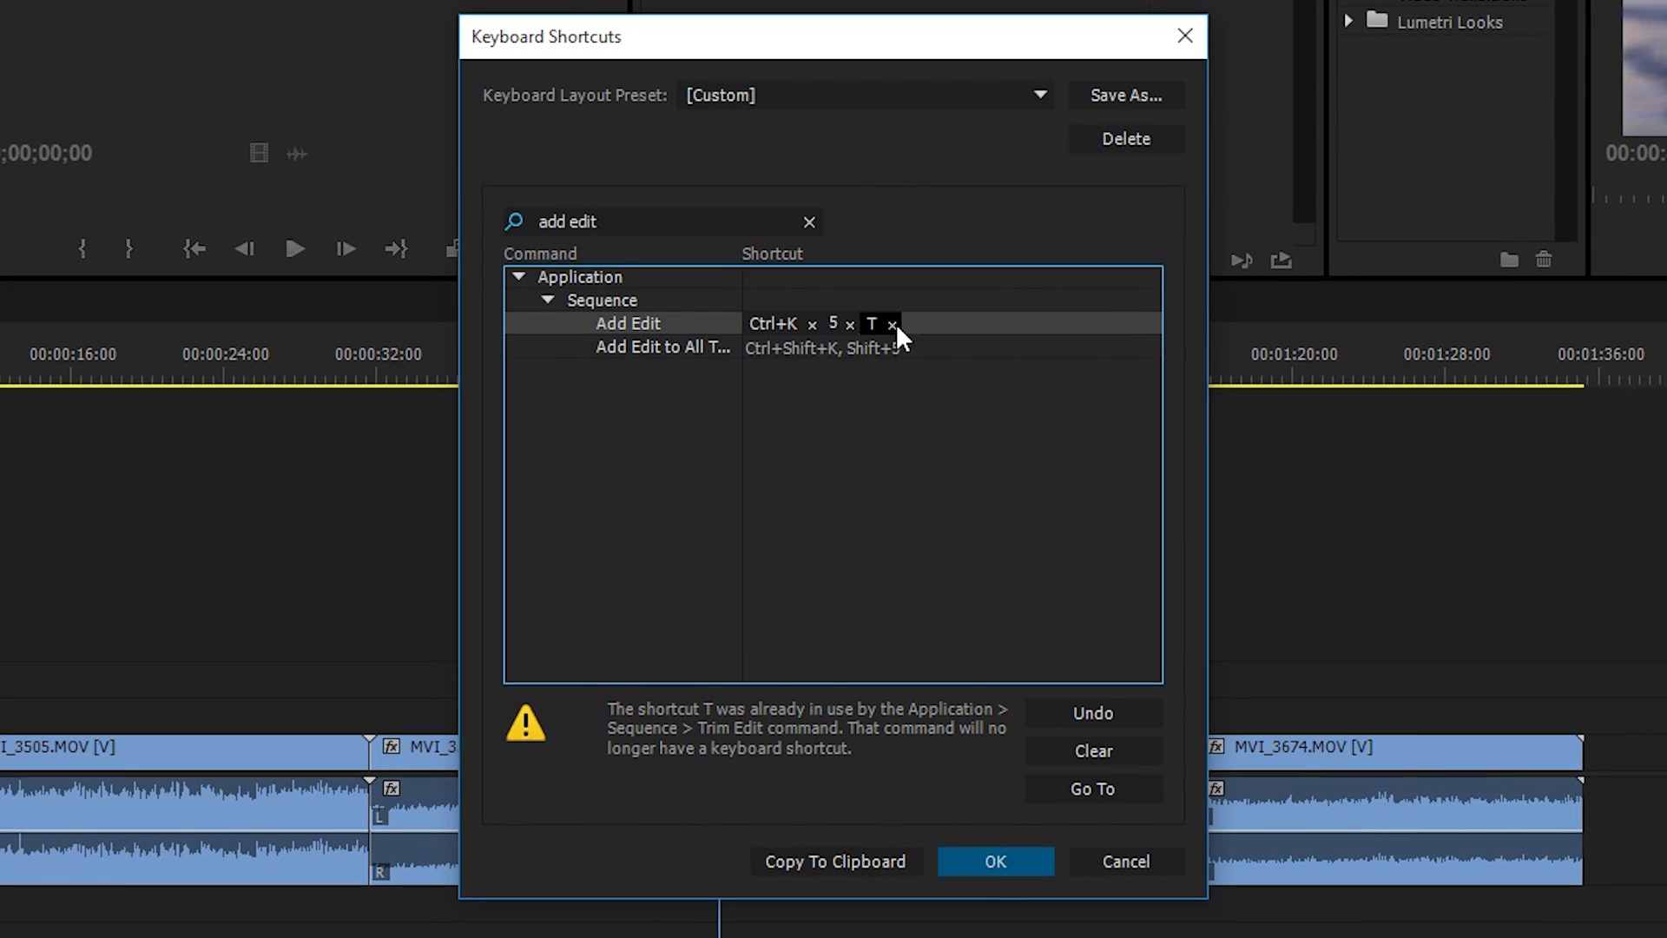
pyautogui.click(1101, 711)
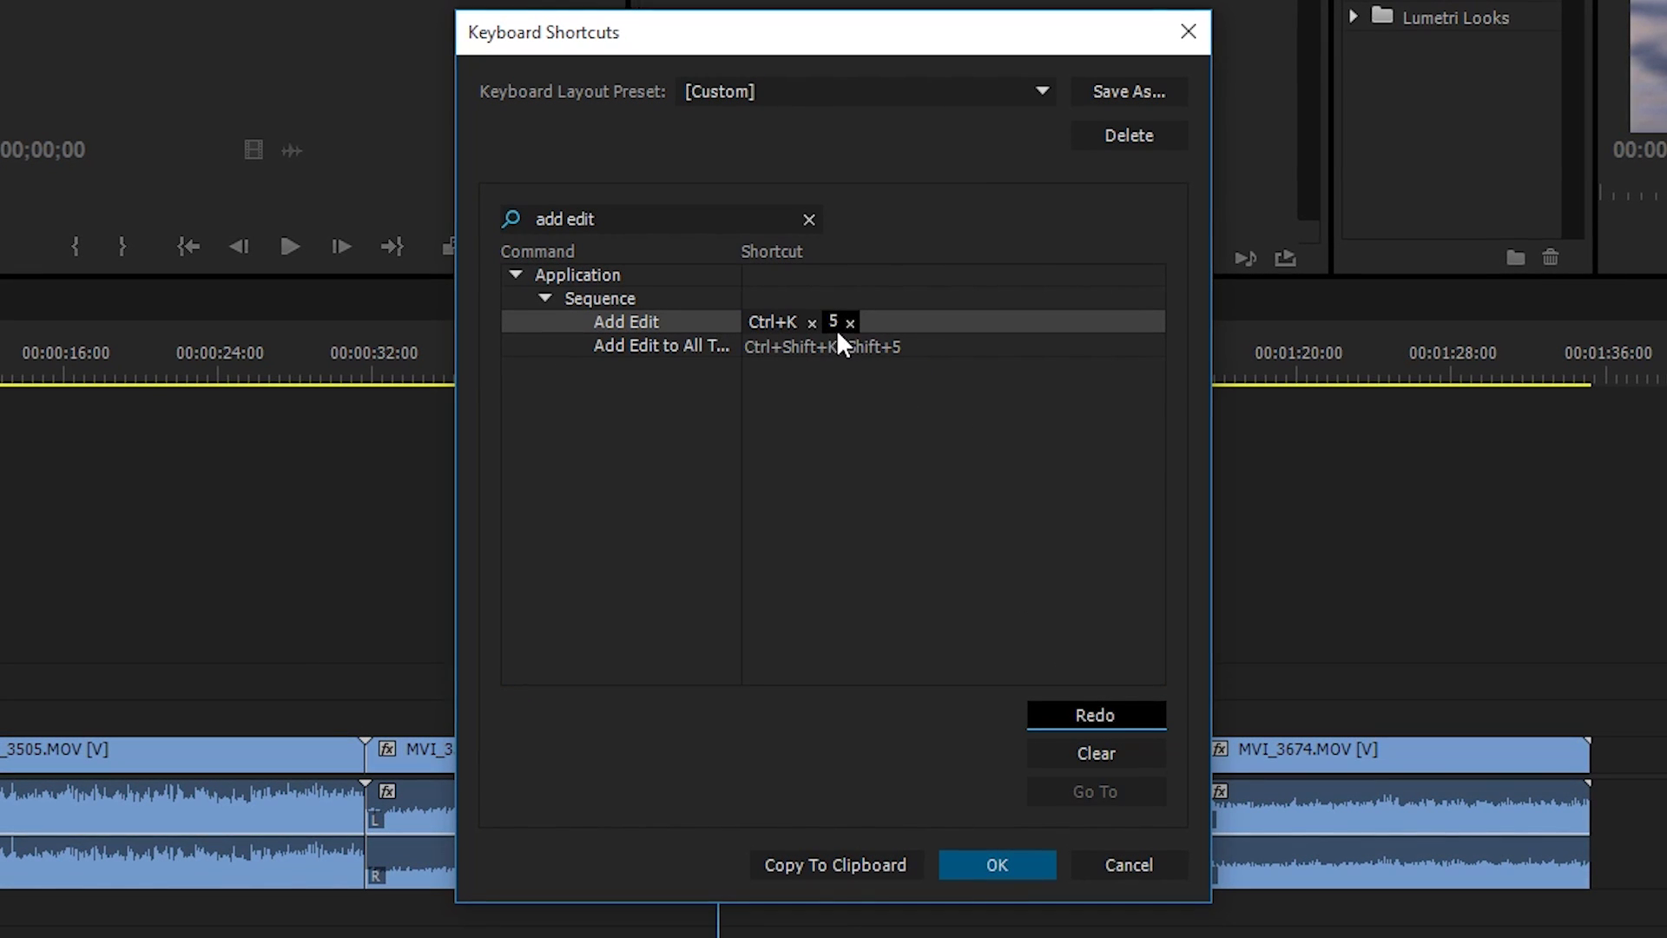
# - Reapply T as an Add Edit shortcut and filter the list for 'select previous'
pyautogui.click(809, 220)
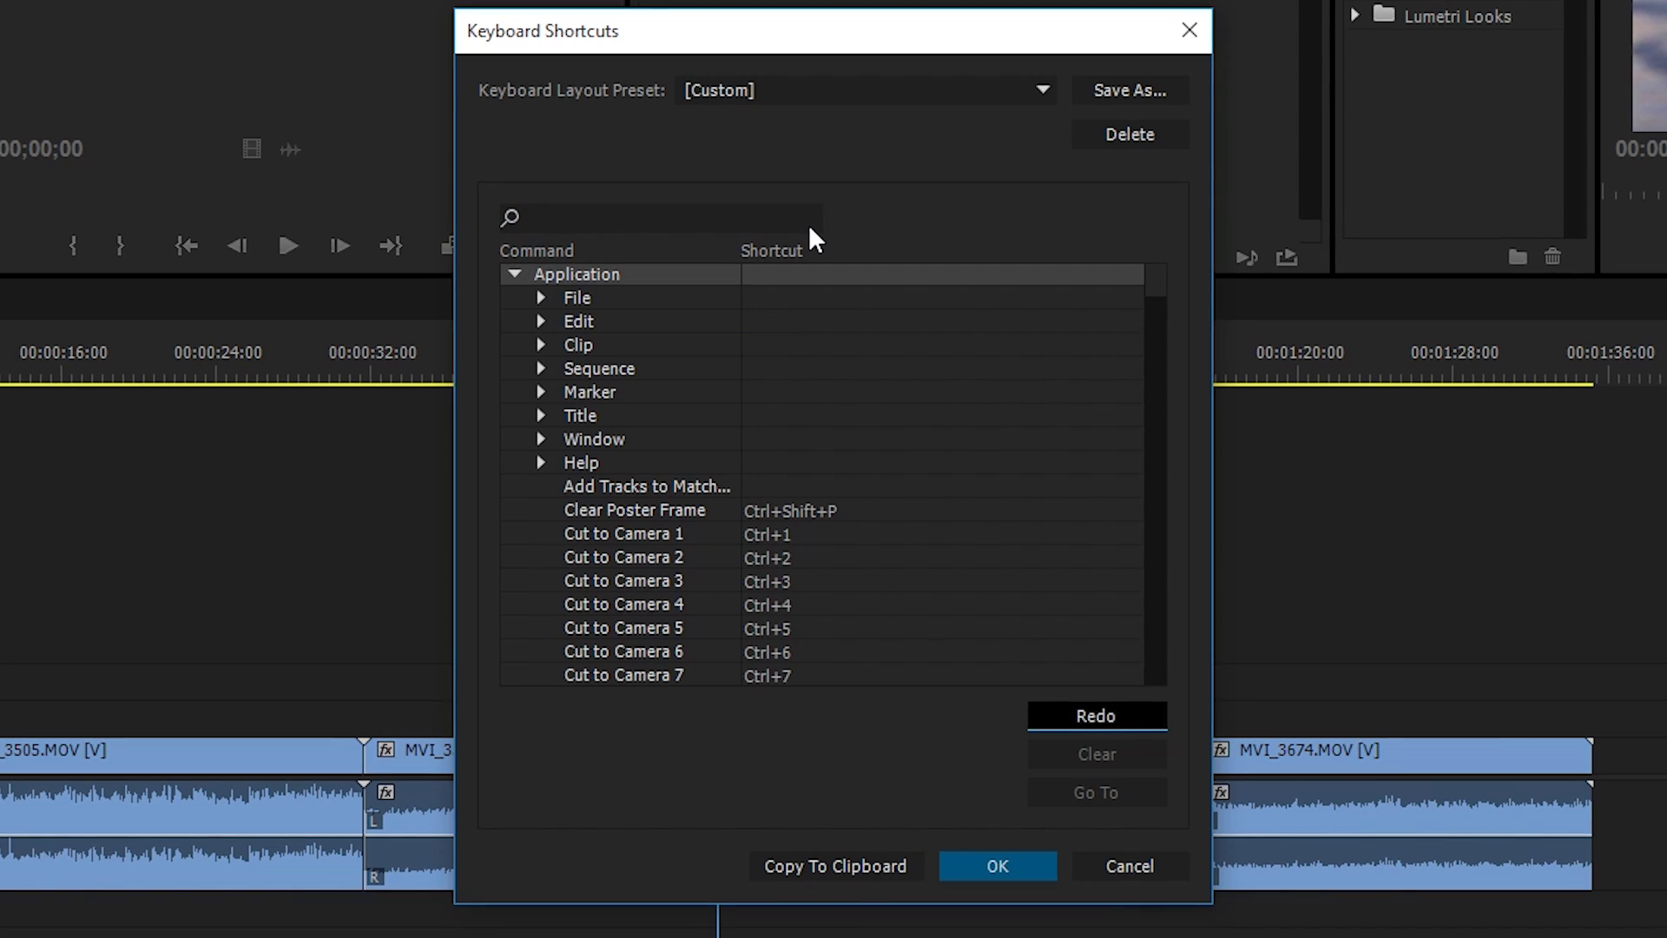
pyautogui.hotkey('ctrl', 'shift', 'z')
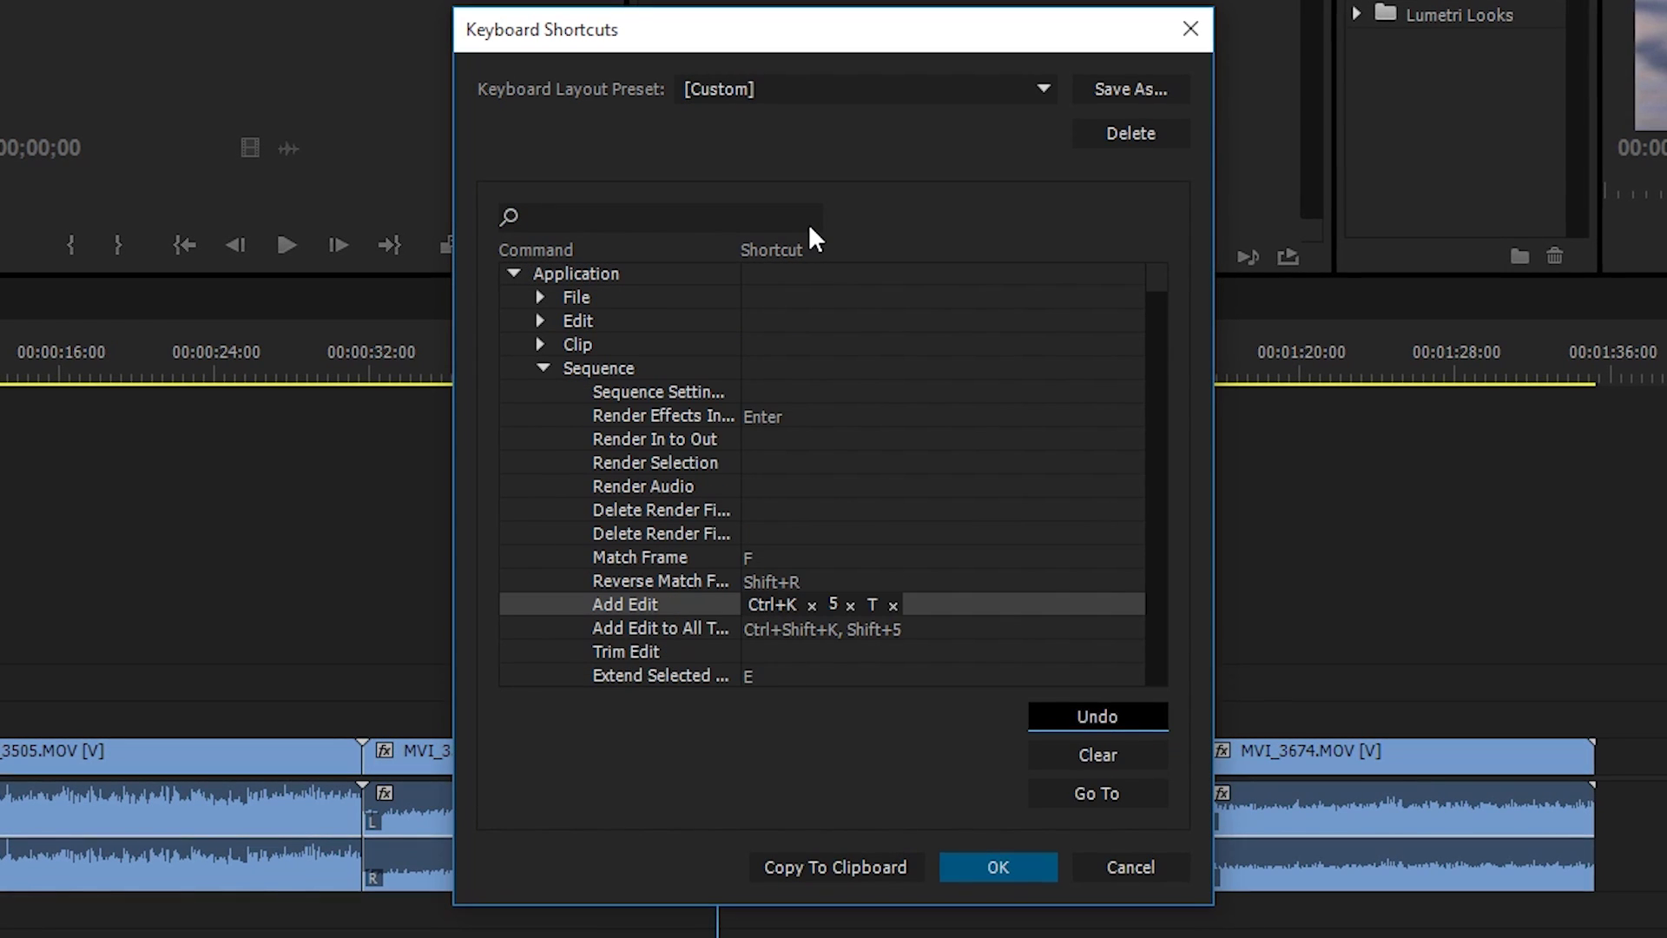
pyautogui.click(718, 219)
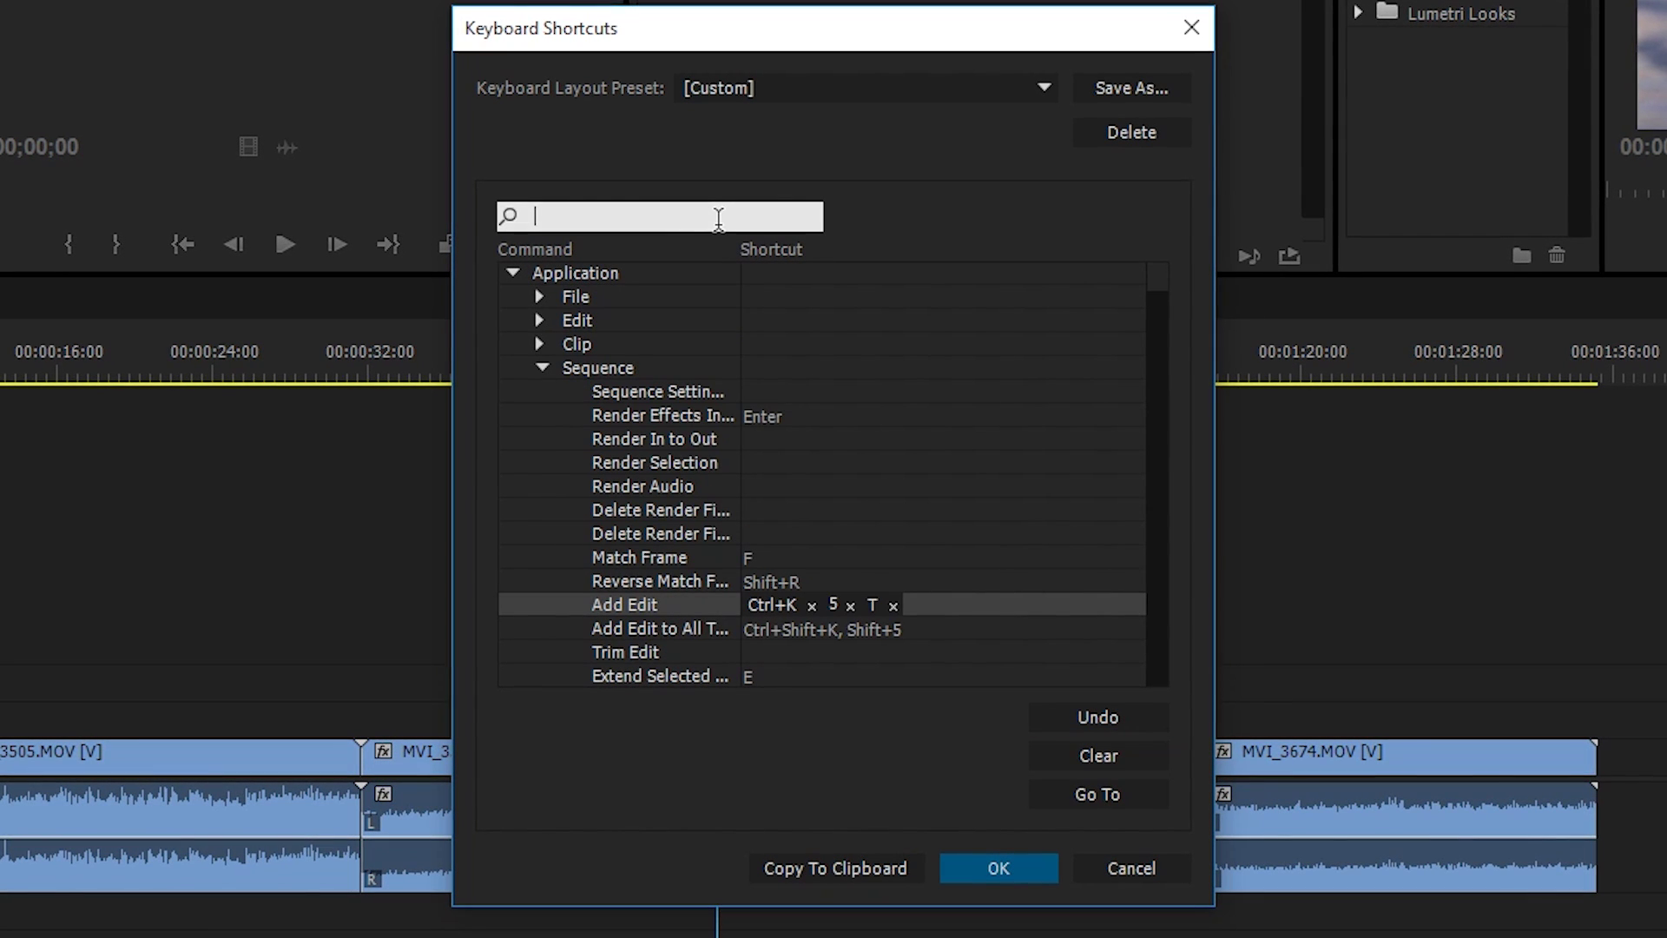
pyautogui.write('select p')
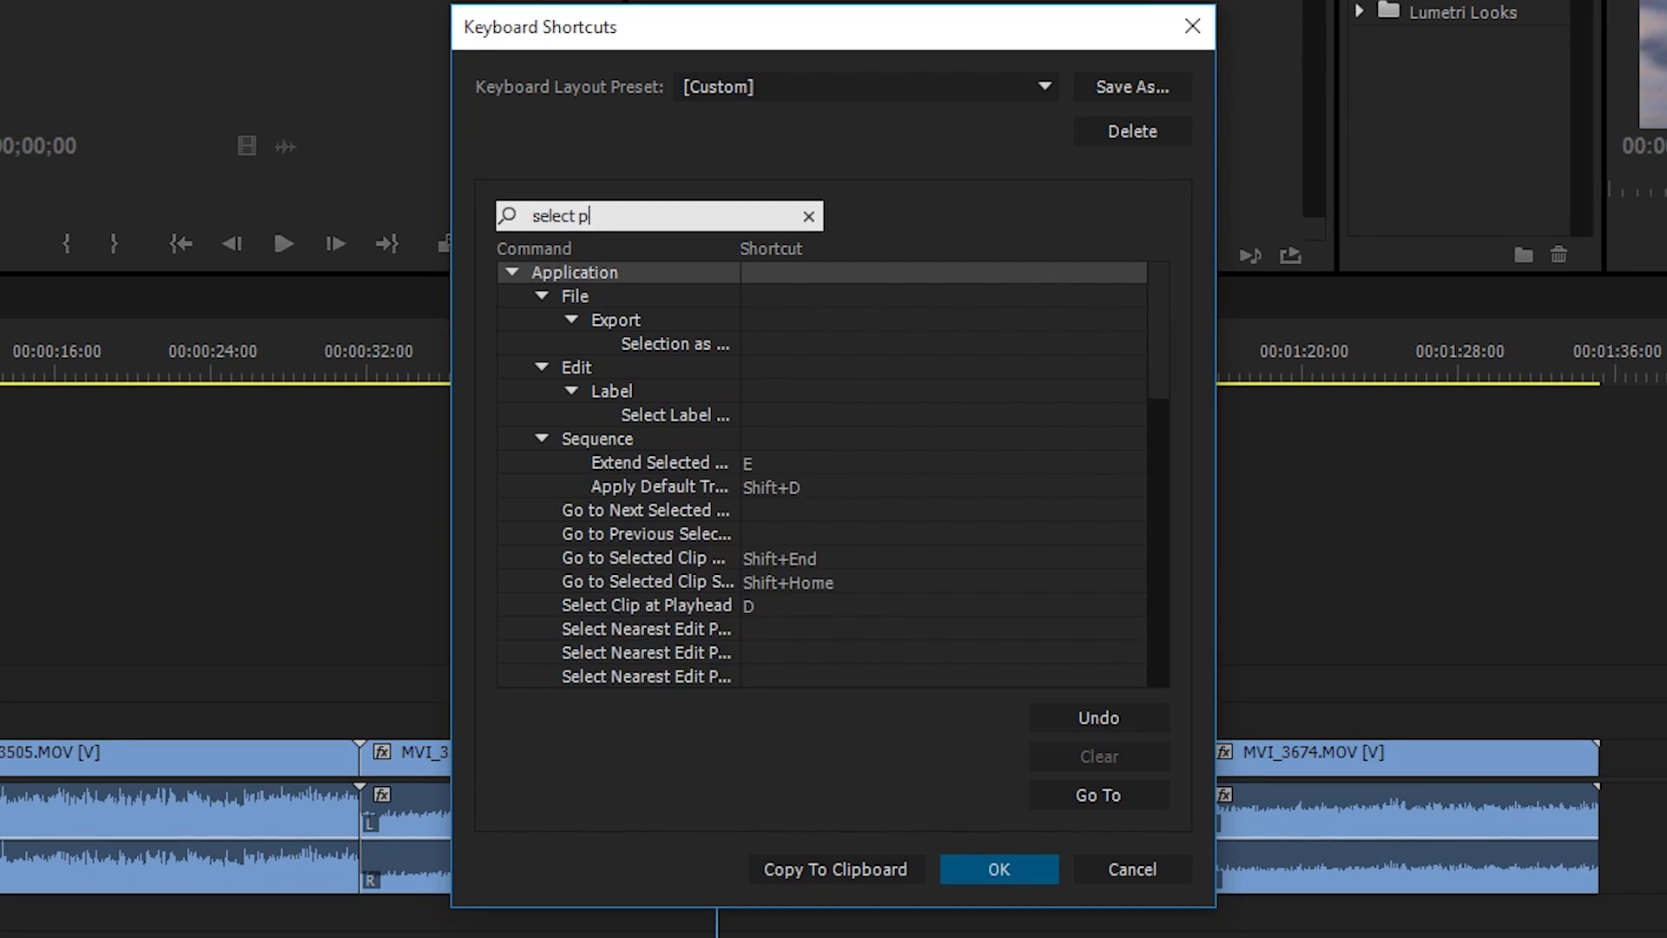
pyautogui.write('revious')
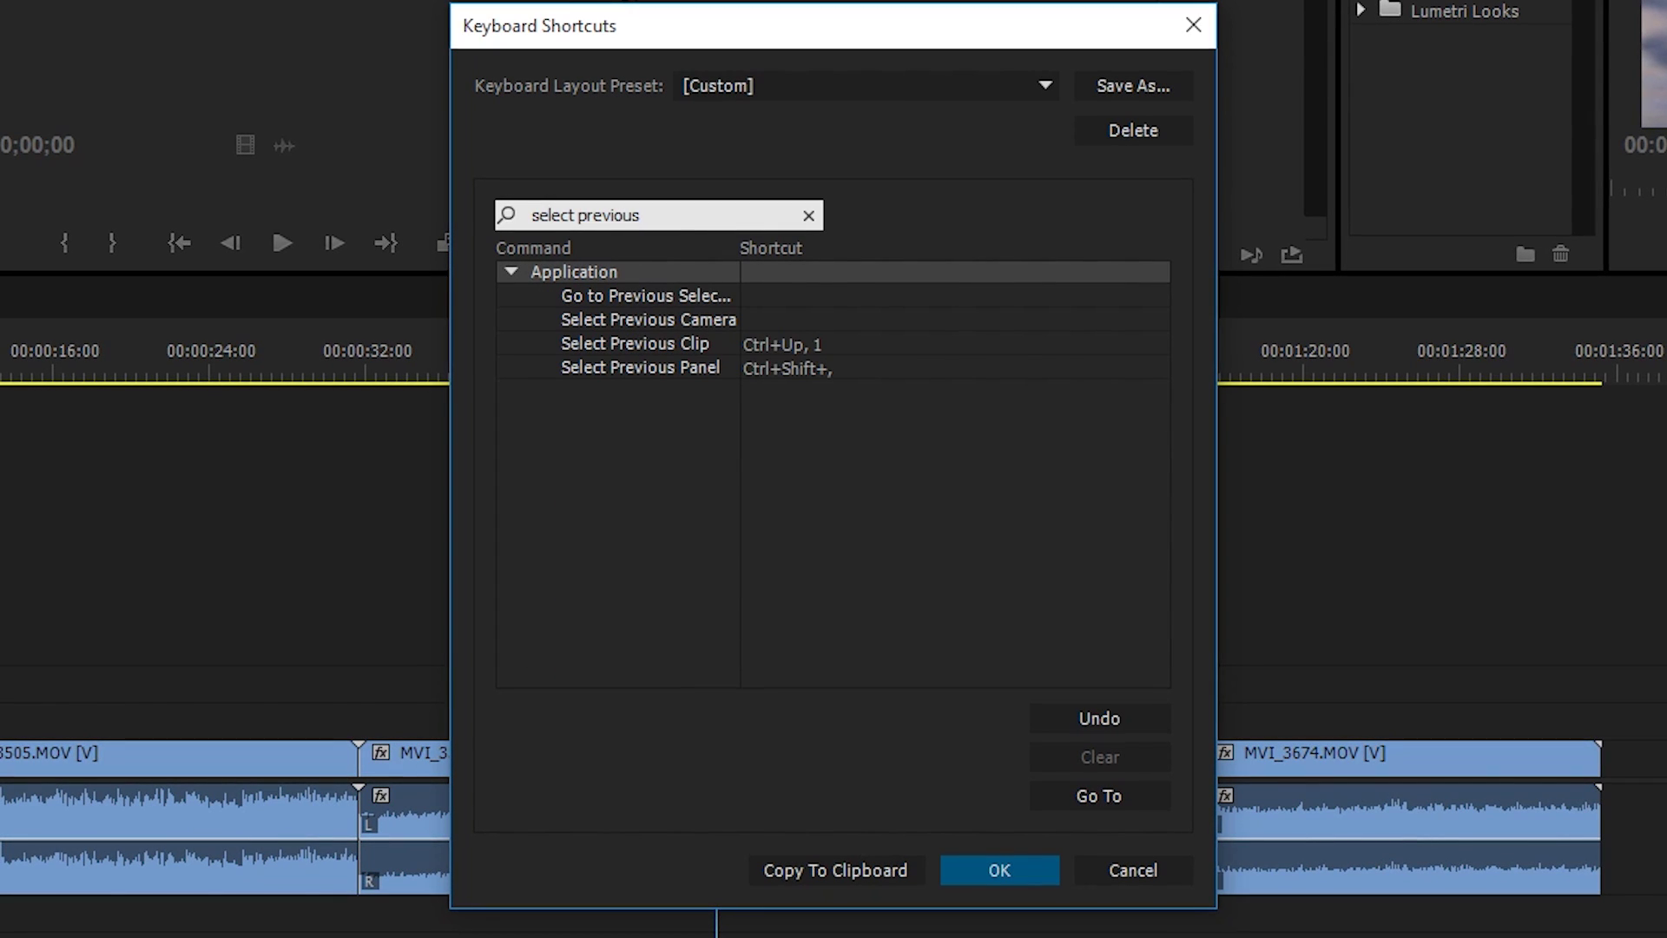
# - Open a new shortcut slot on Select Previous Clip, currently mapped to Ctrl+Up and 1
pyautogui.click(865, 351)
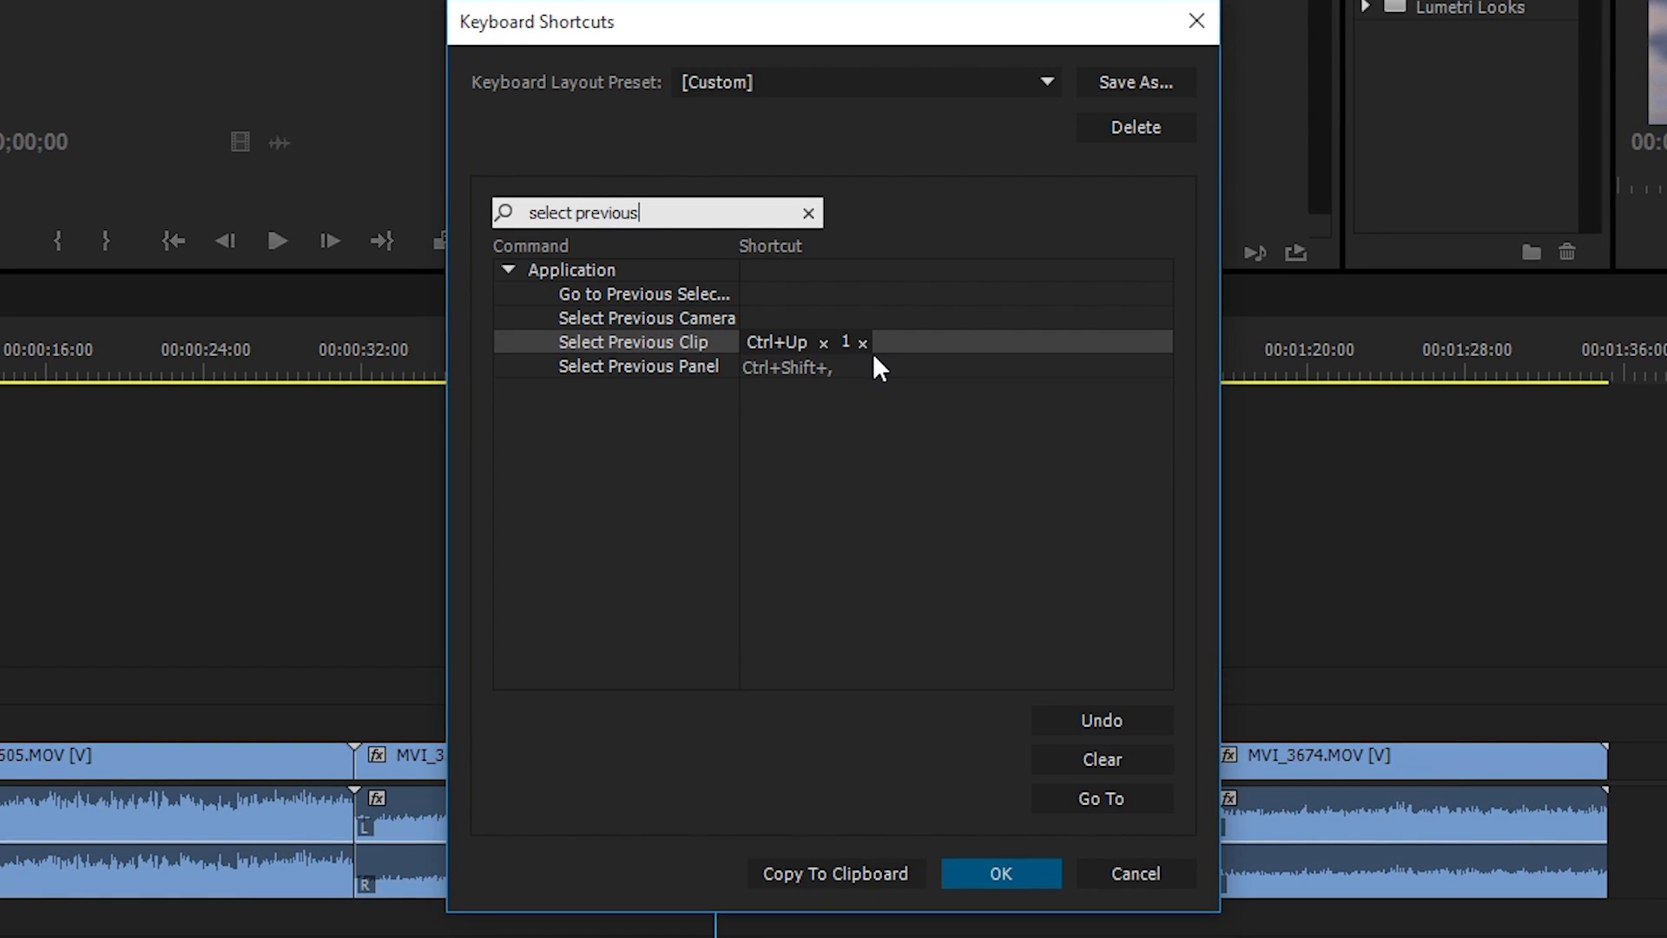
pyautogui.click(877, 347)
pyautogui.click(875, 342)
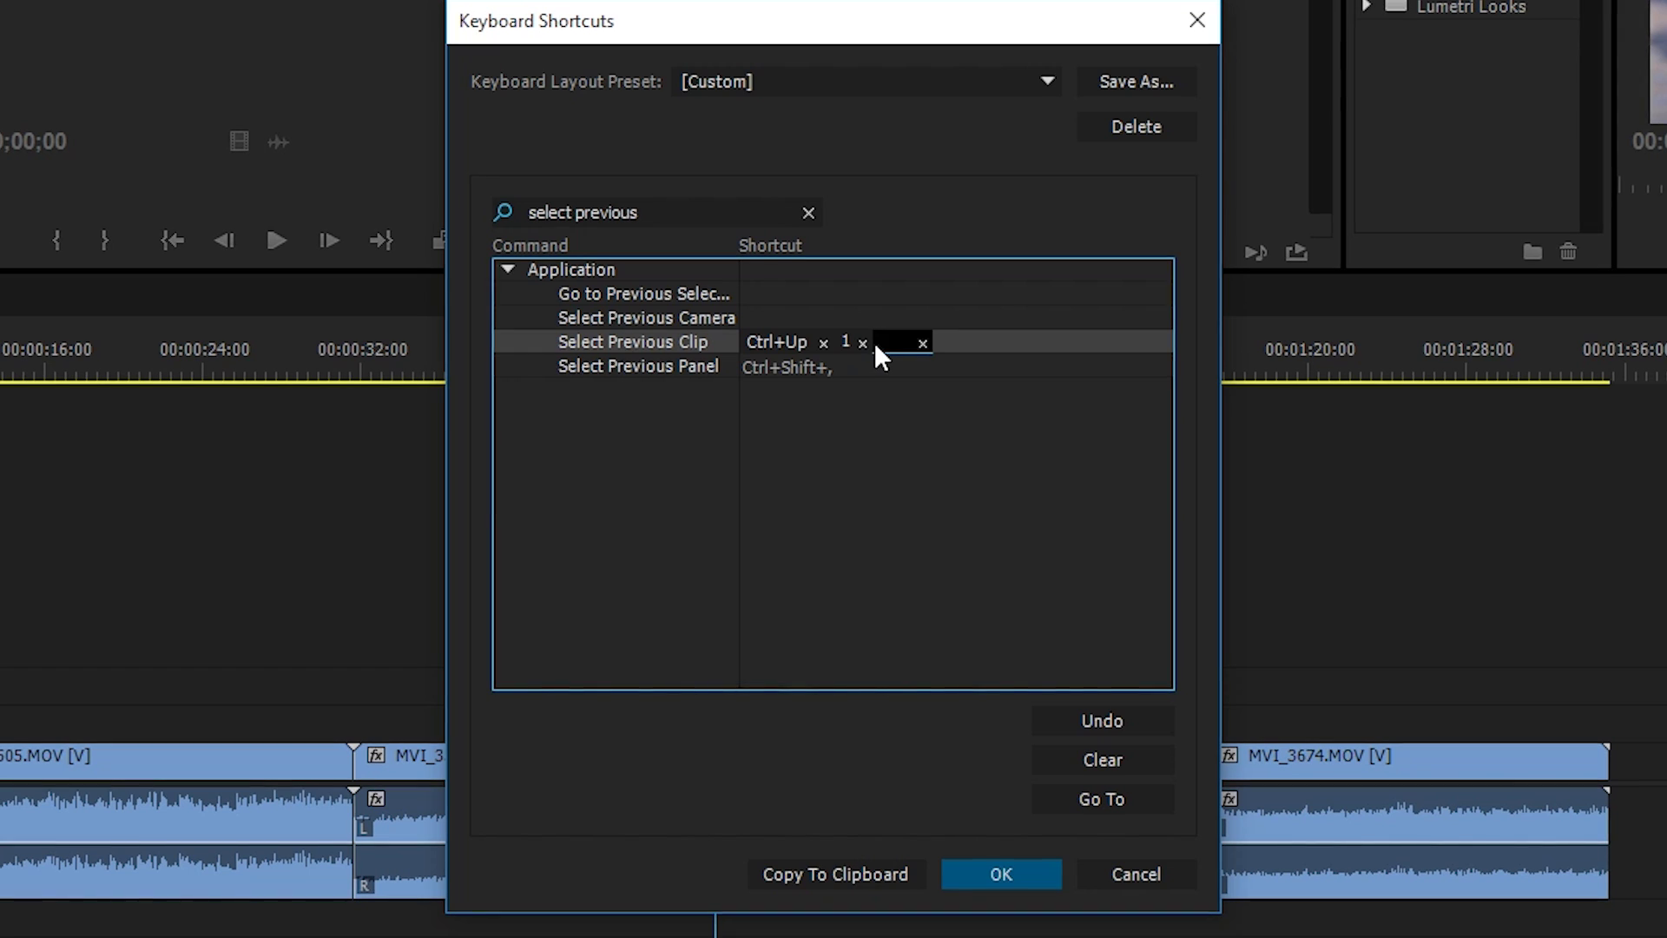
pyautogui.click(922, 342)
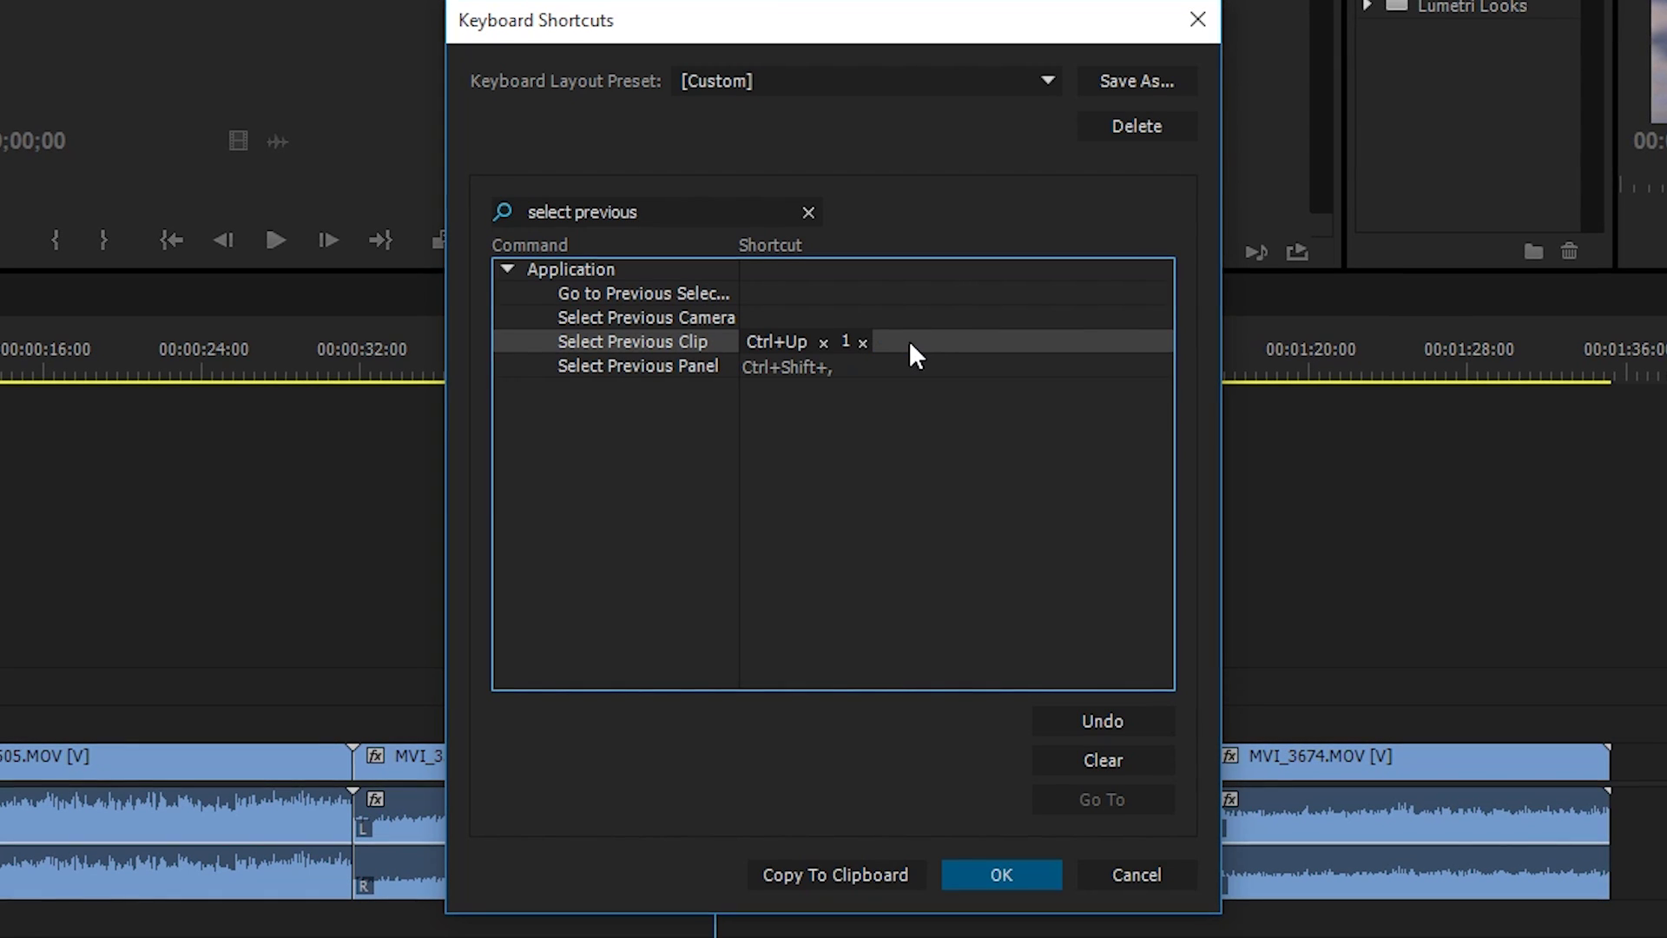
pyautogui.click(877, 342)
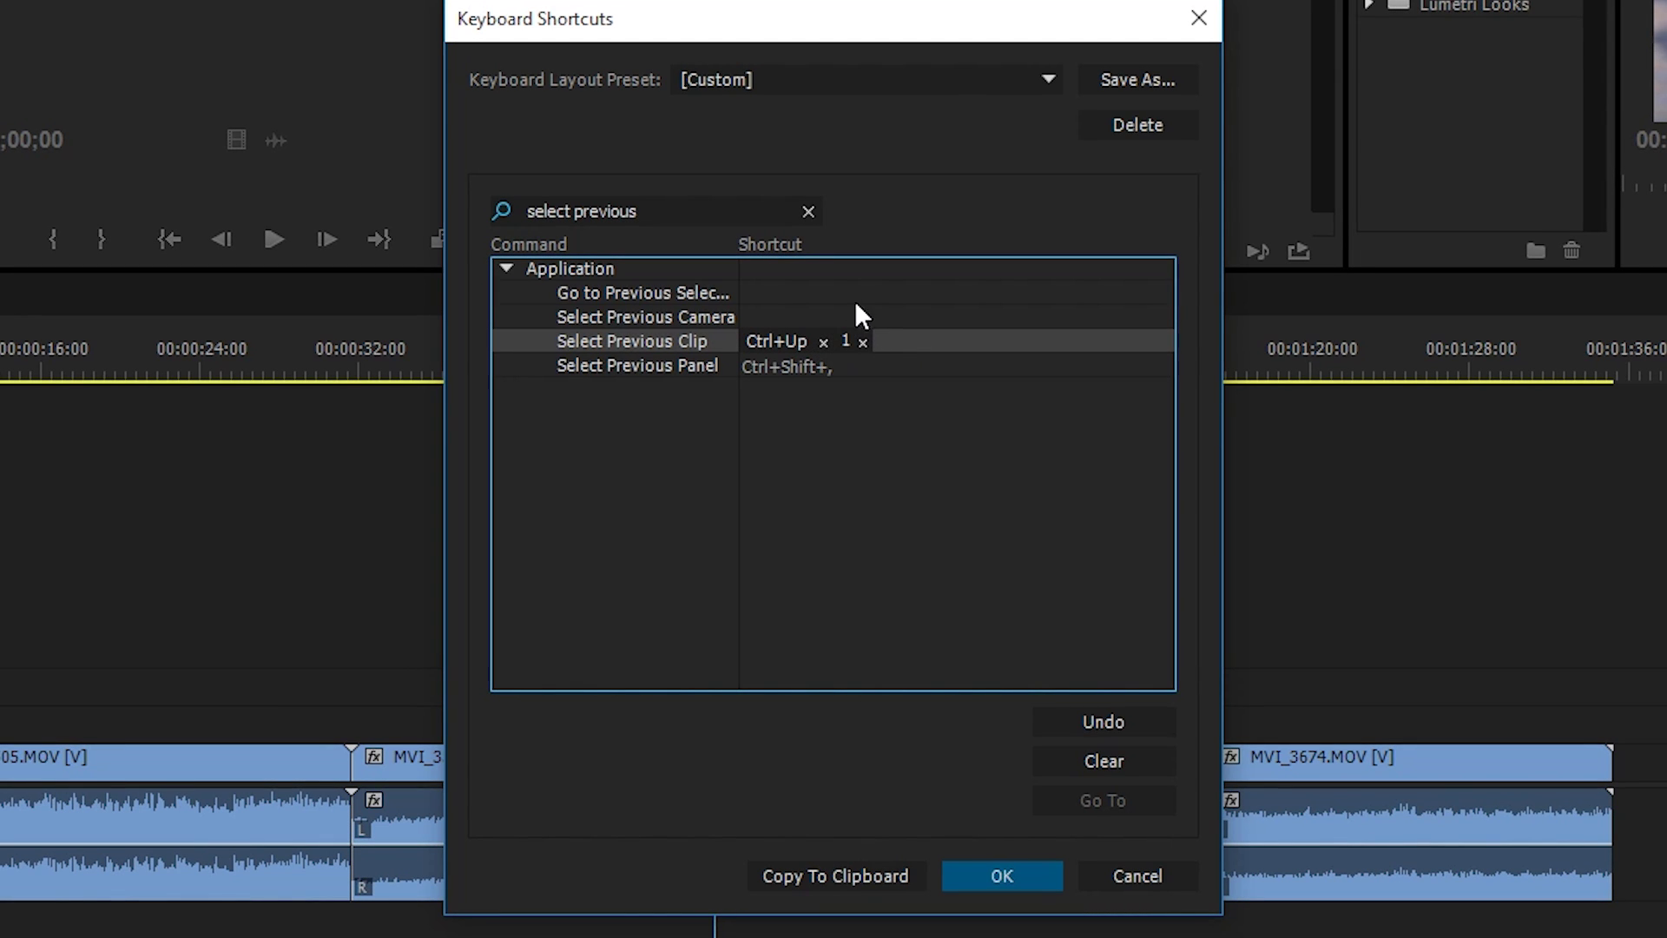
# - Search shortcuts for 'ripple', add key 2 to Ripple Delete beside Shift+Delete, and confirm
pyautogui.click(809, 211)
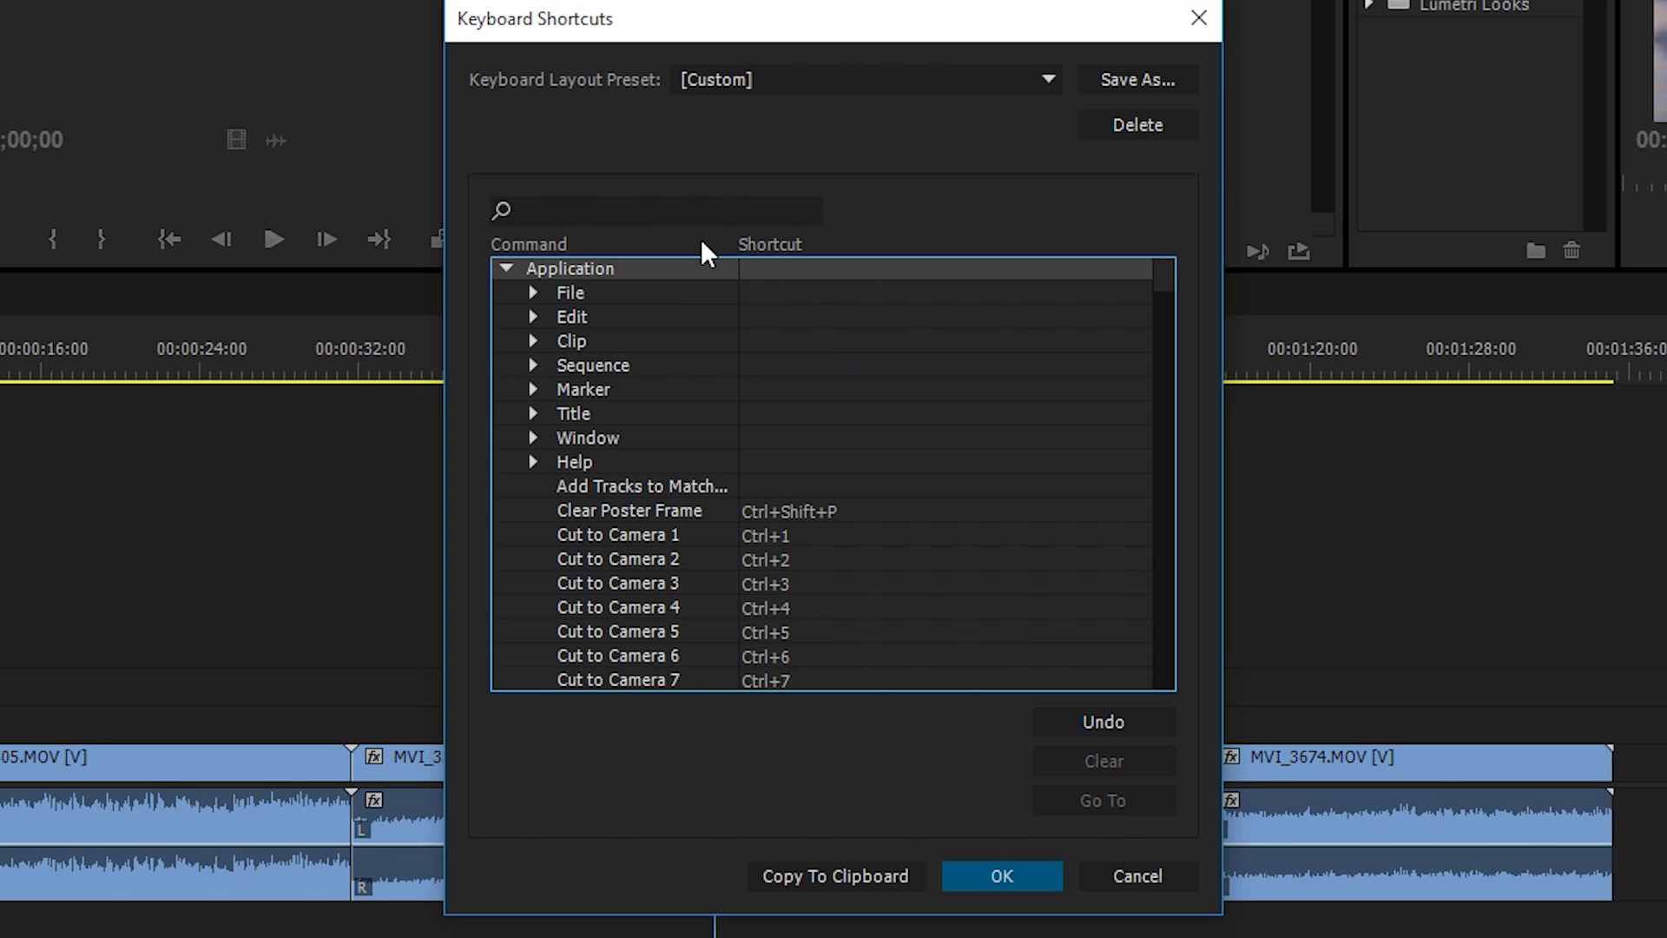
pyautogui.click(714, 208)
pyautogui.write('r')
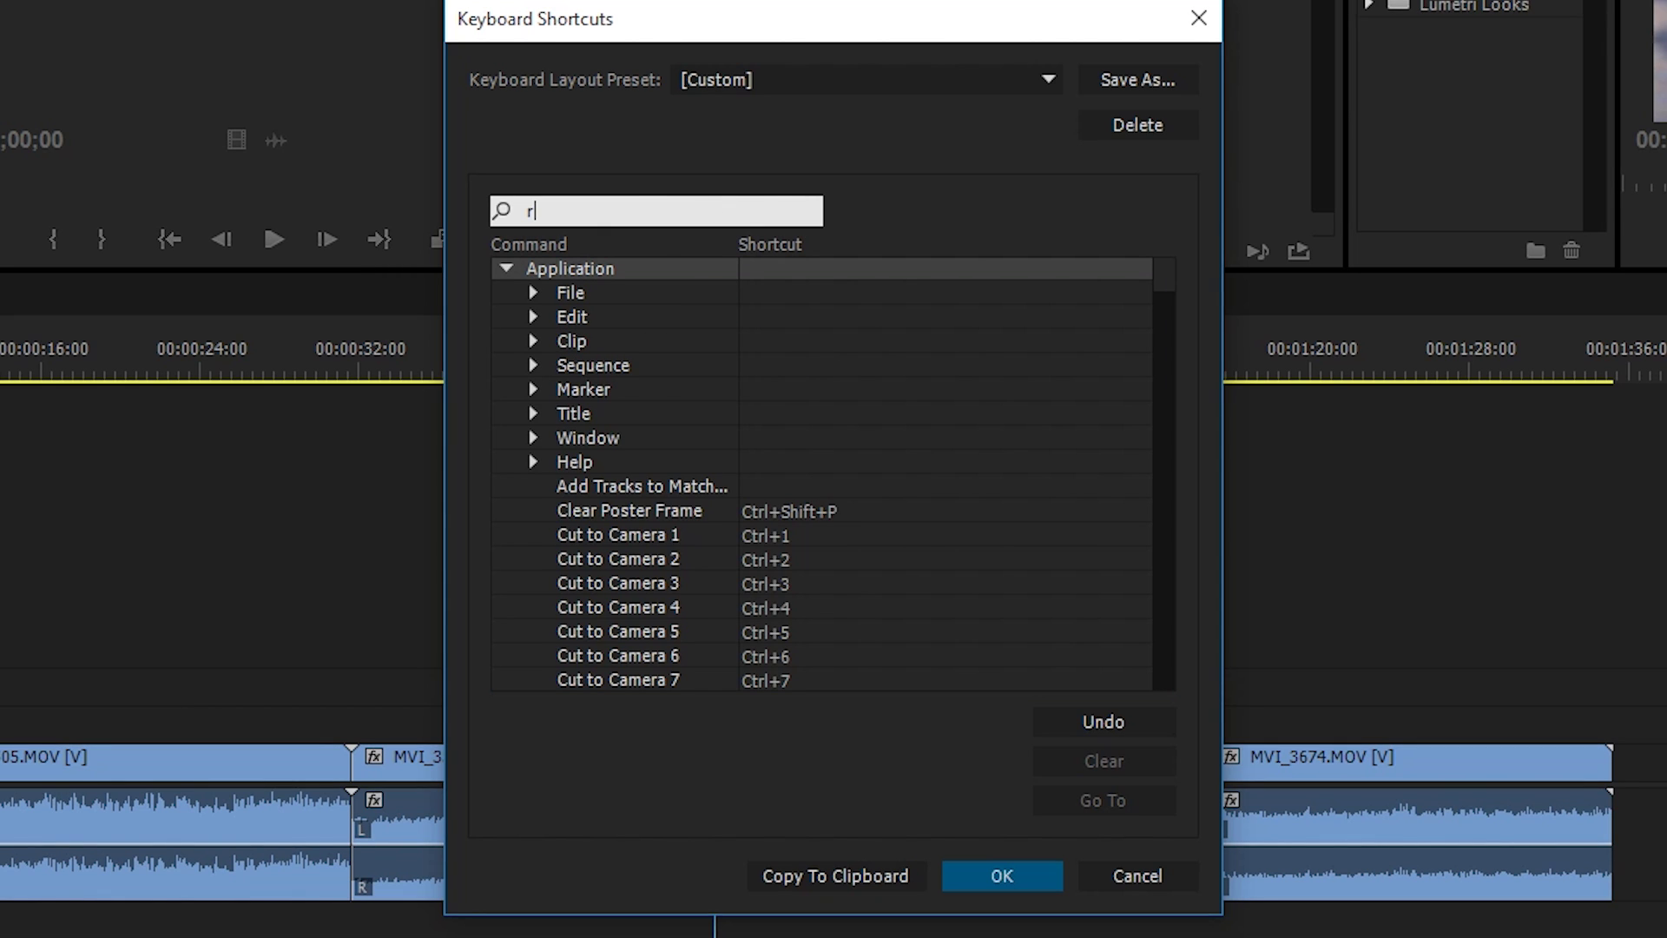
pyautogui.write('ipple')
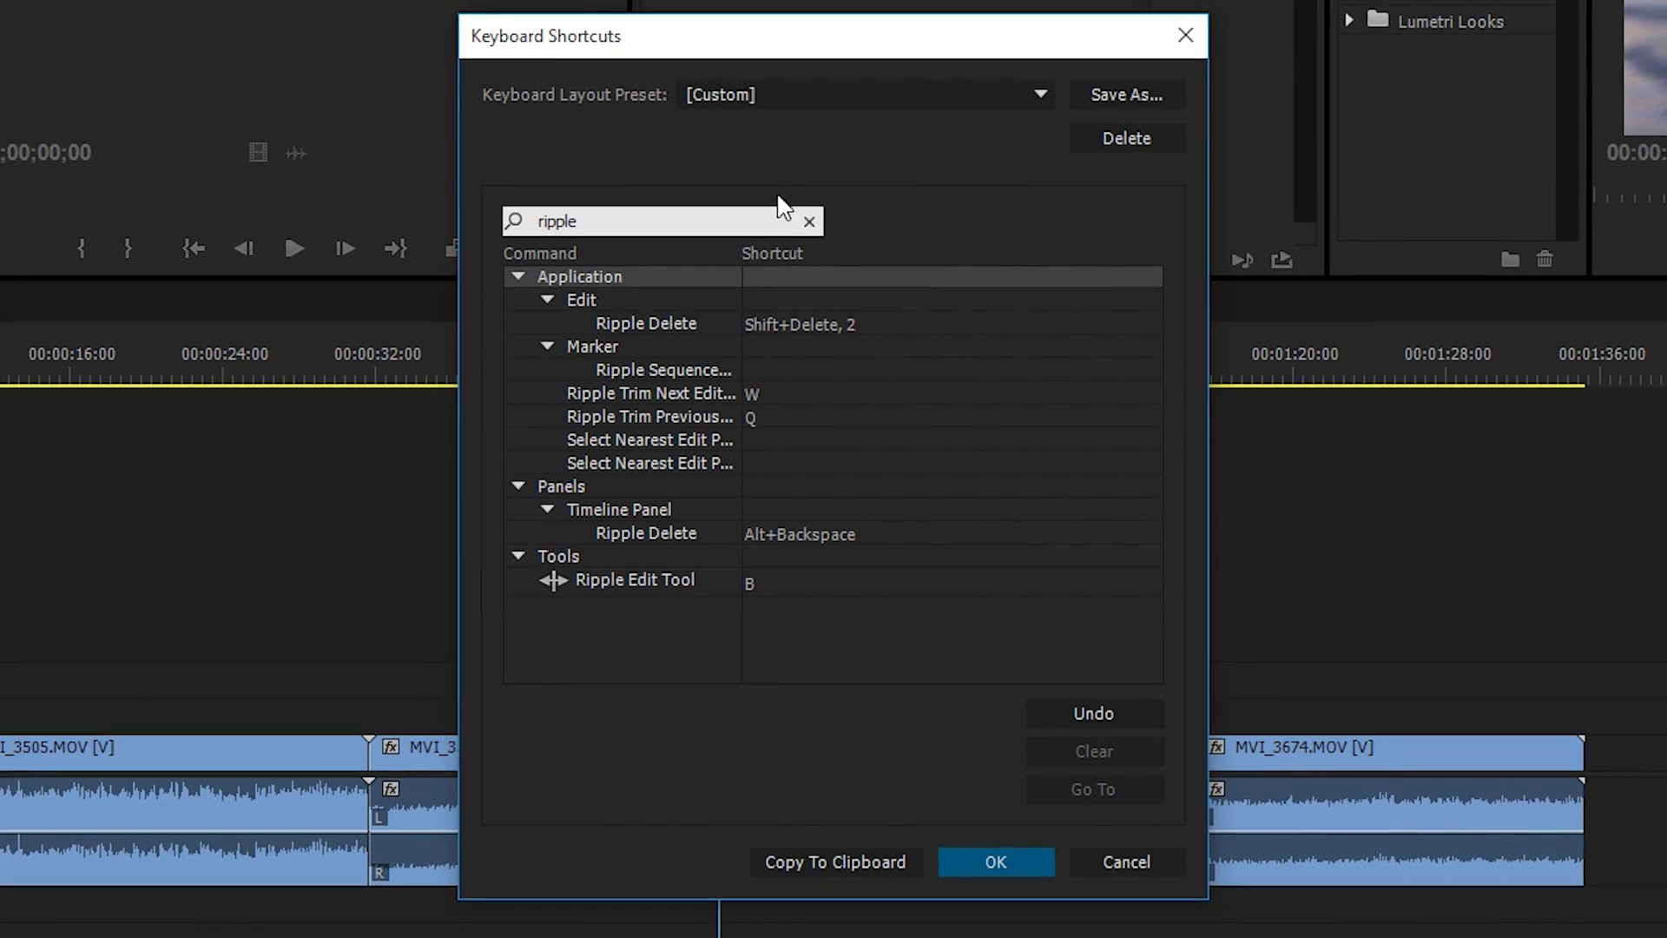
pyautogui.click(873, 326)
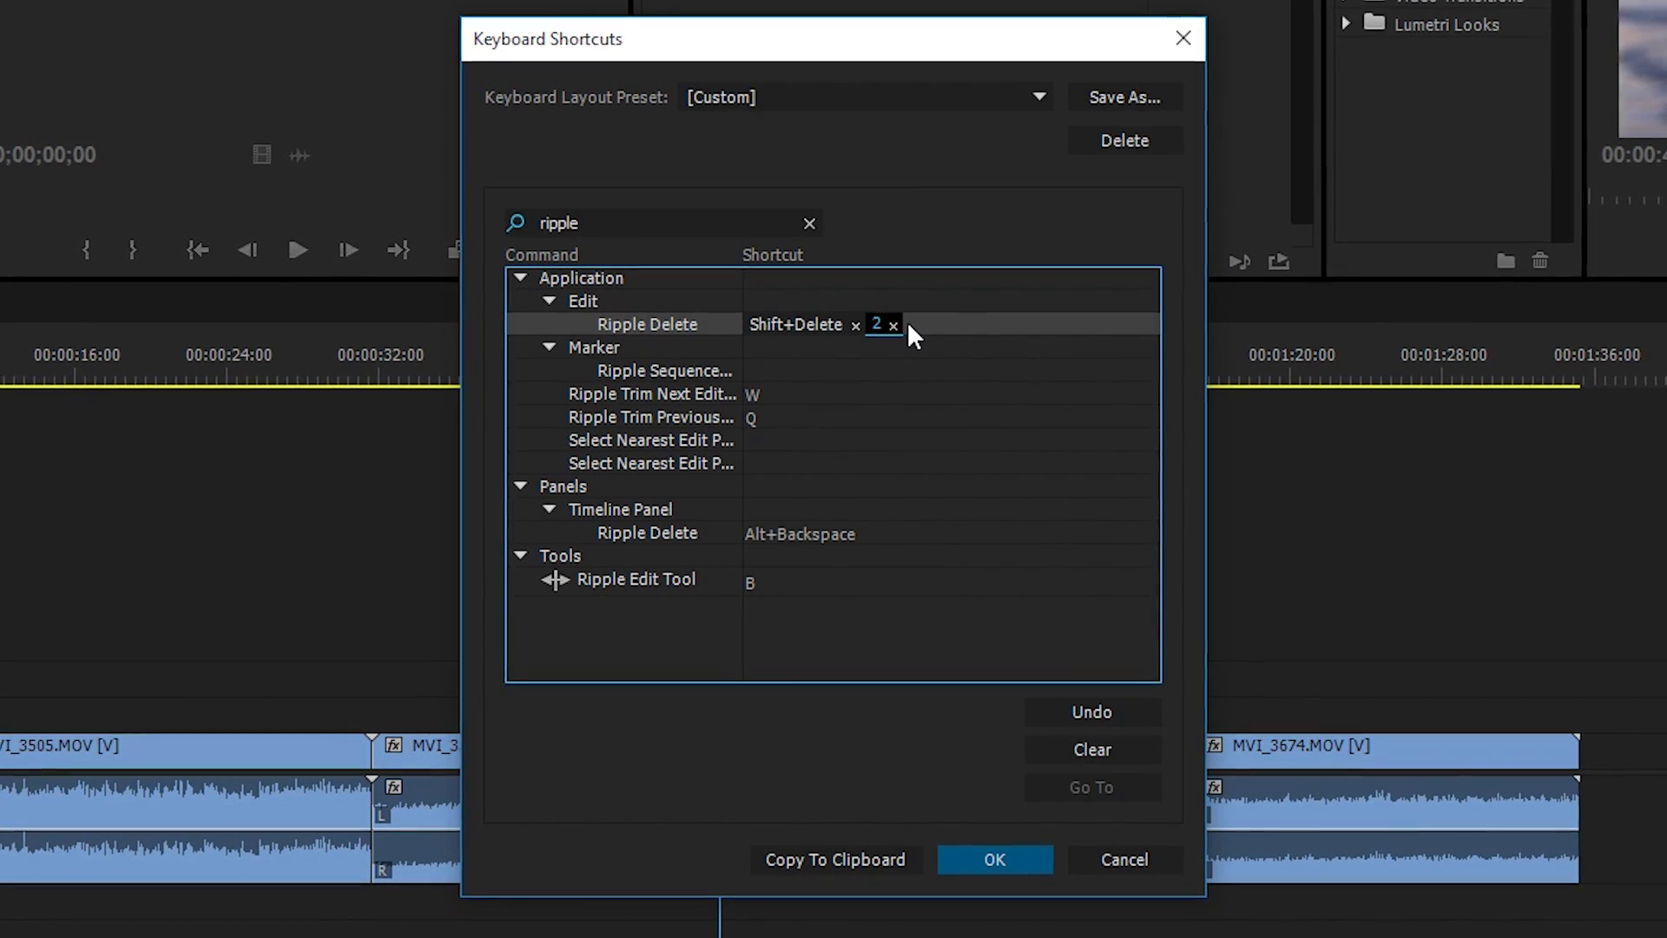
pyautogui.click(950, 323)
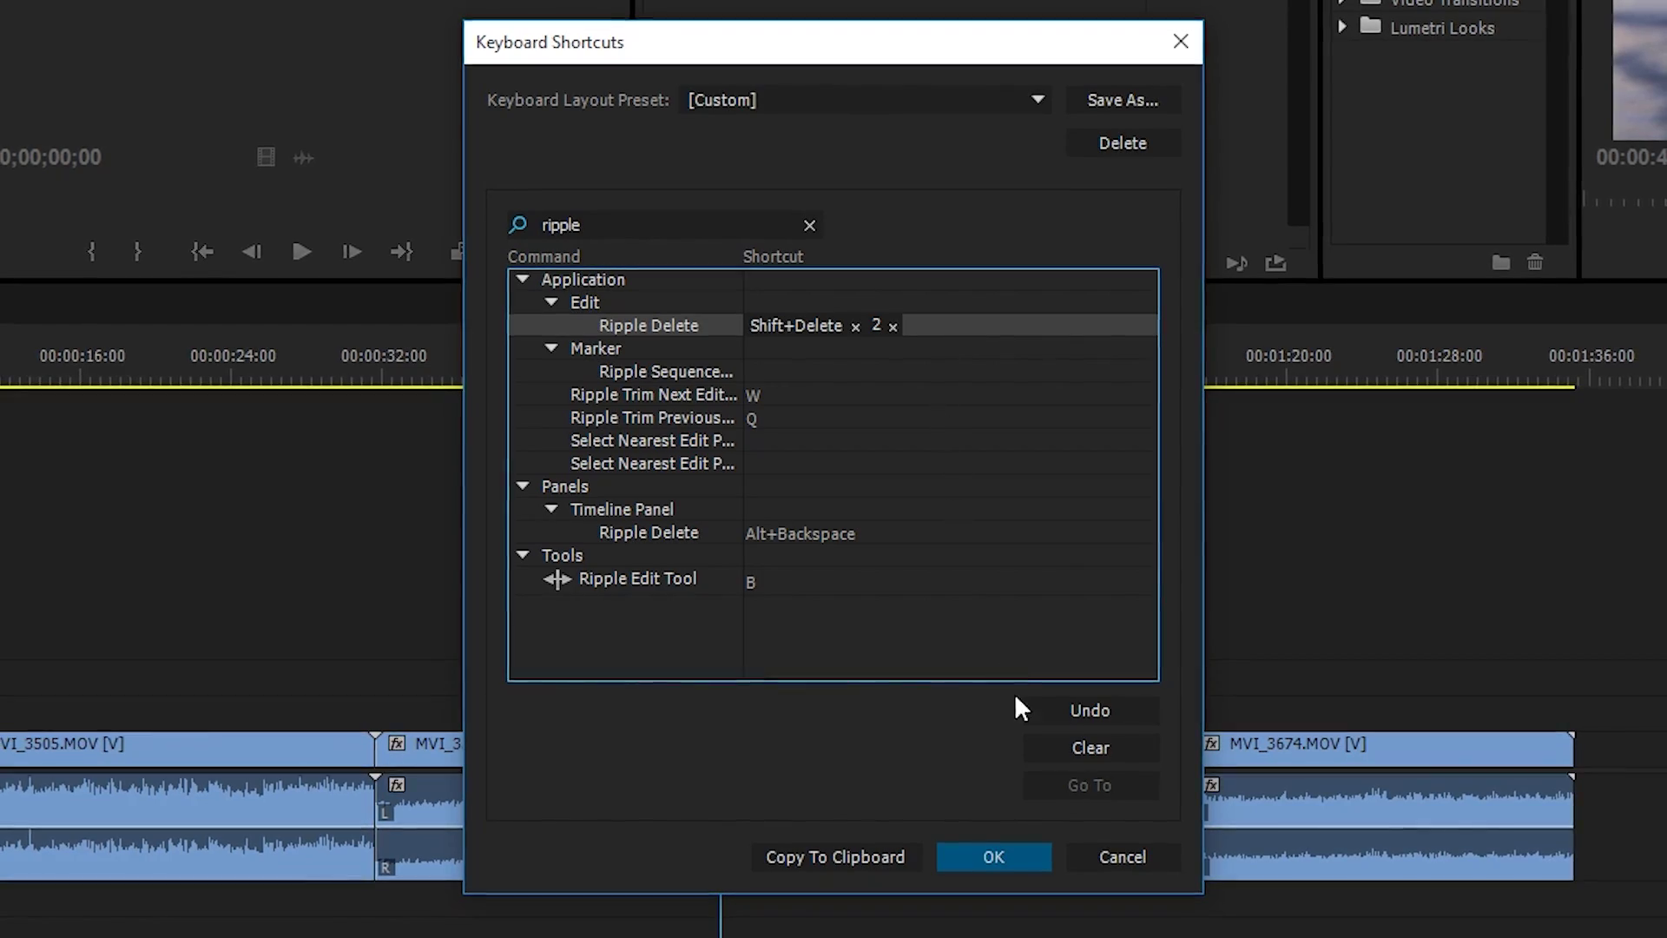
pyautogui.click(1027, 328)
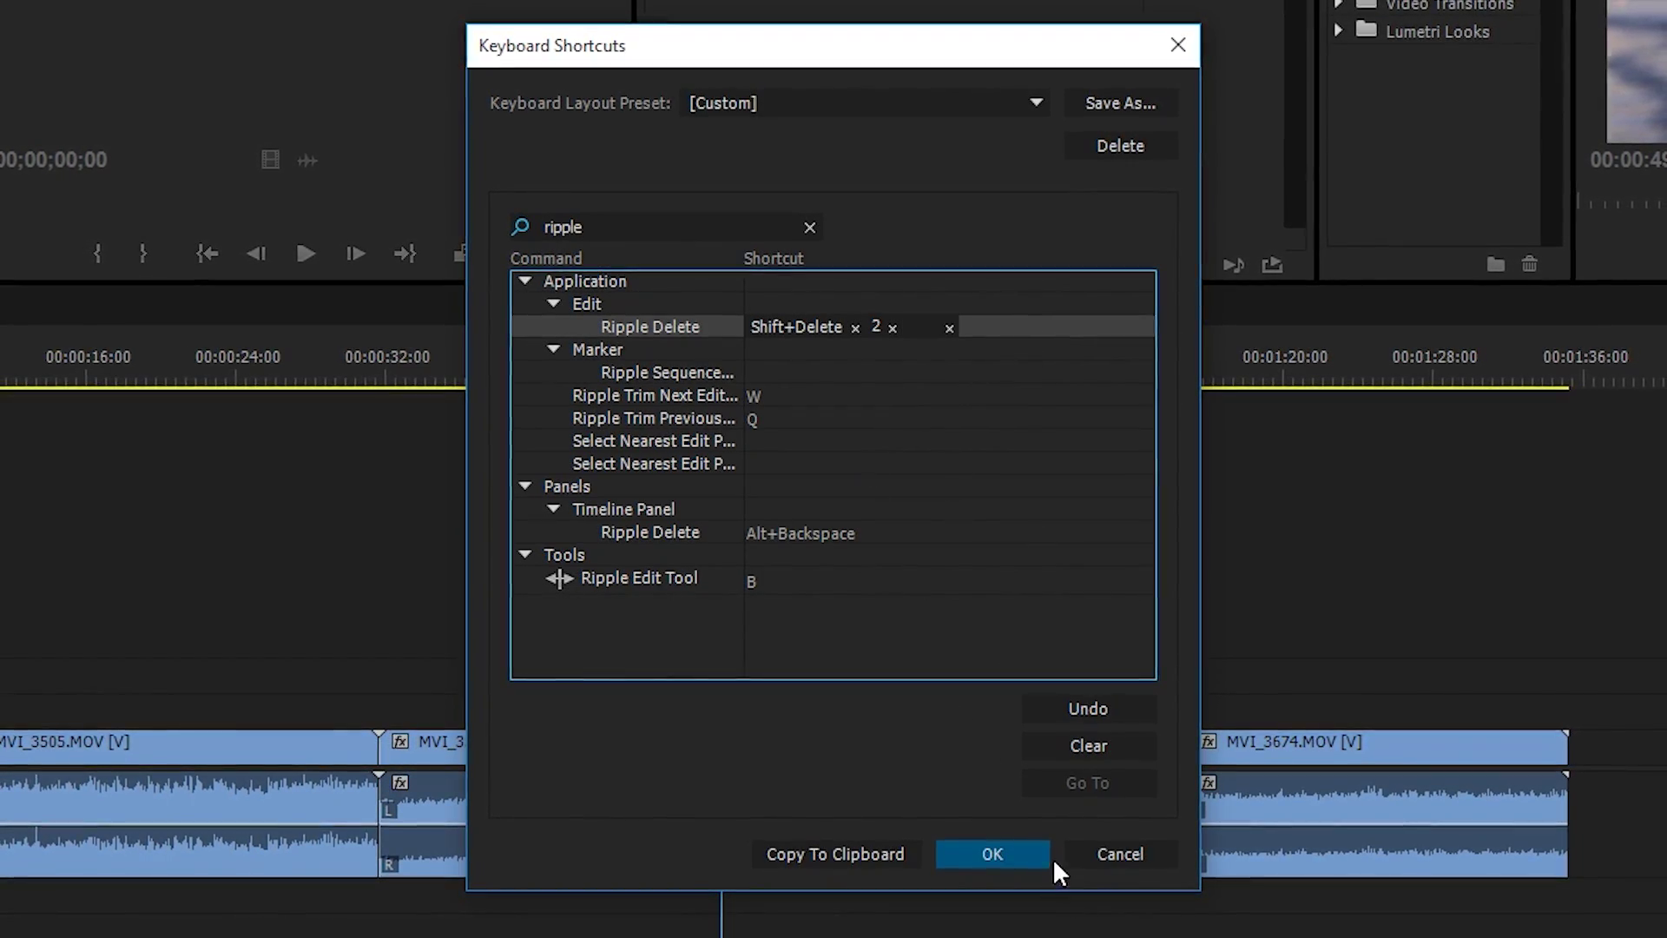
pyautogui.click(948, 326)
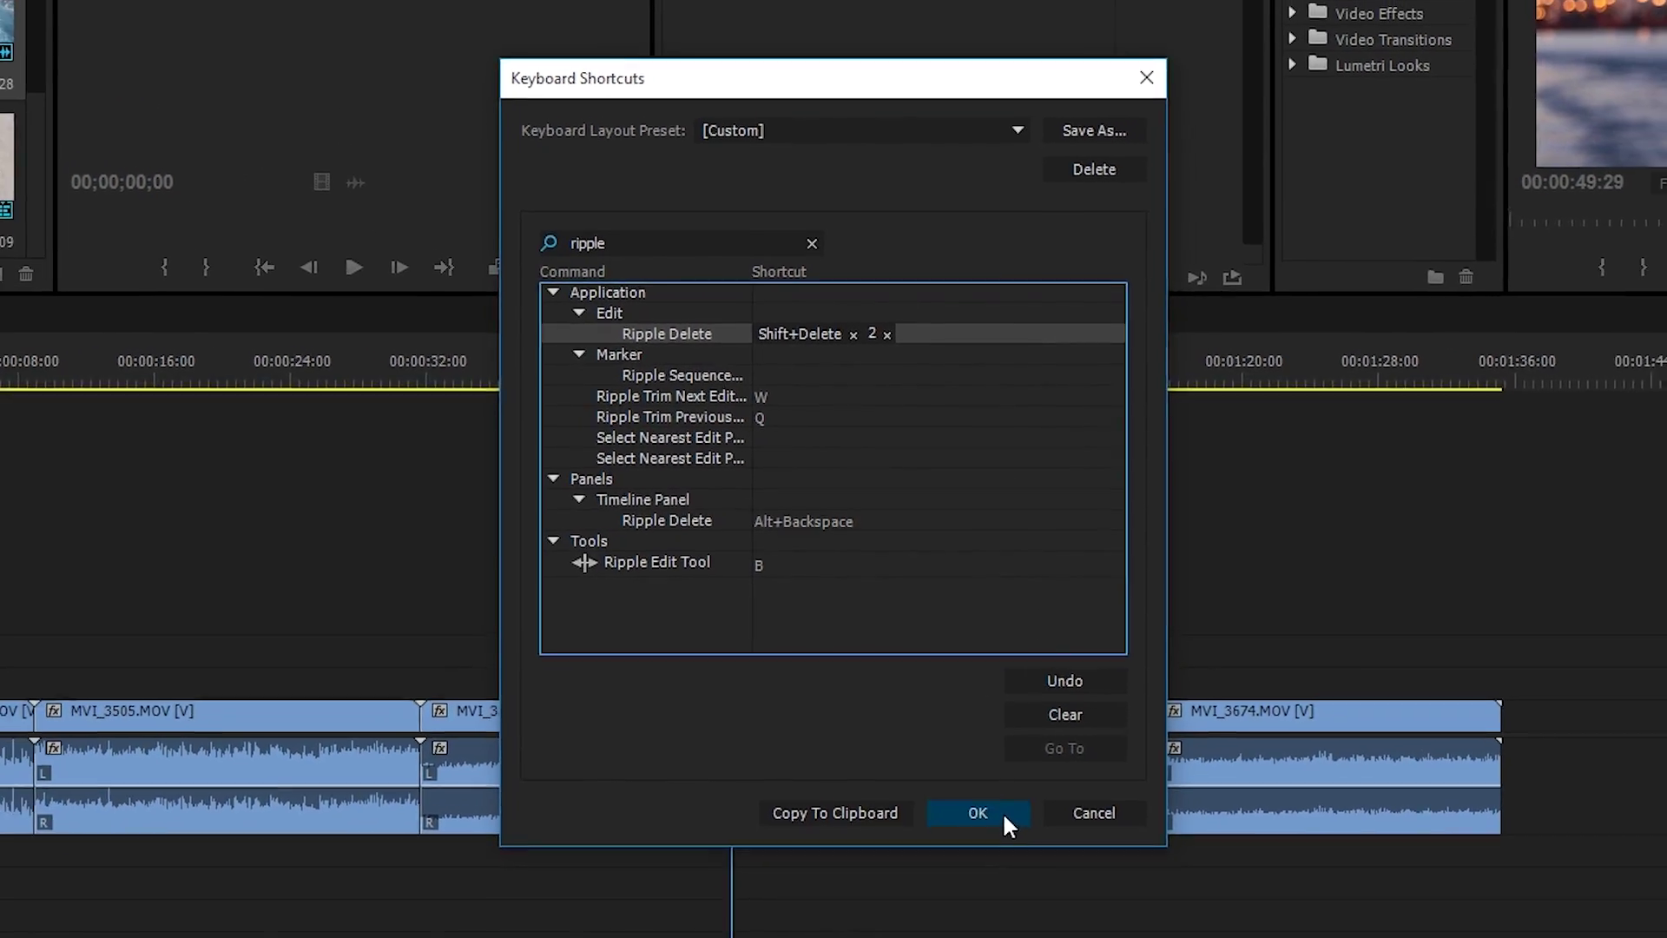
pyautogui.click(1002, 814)
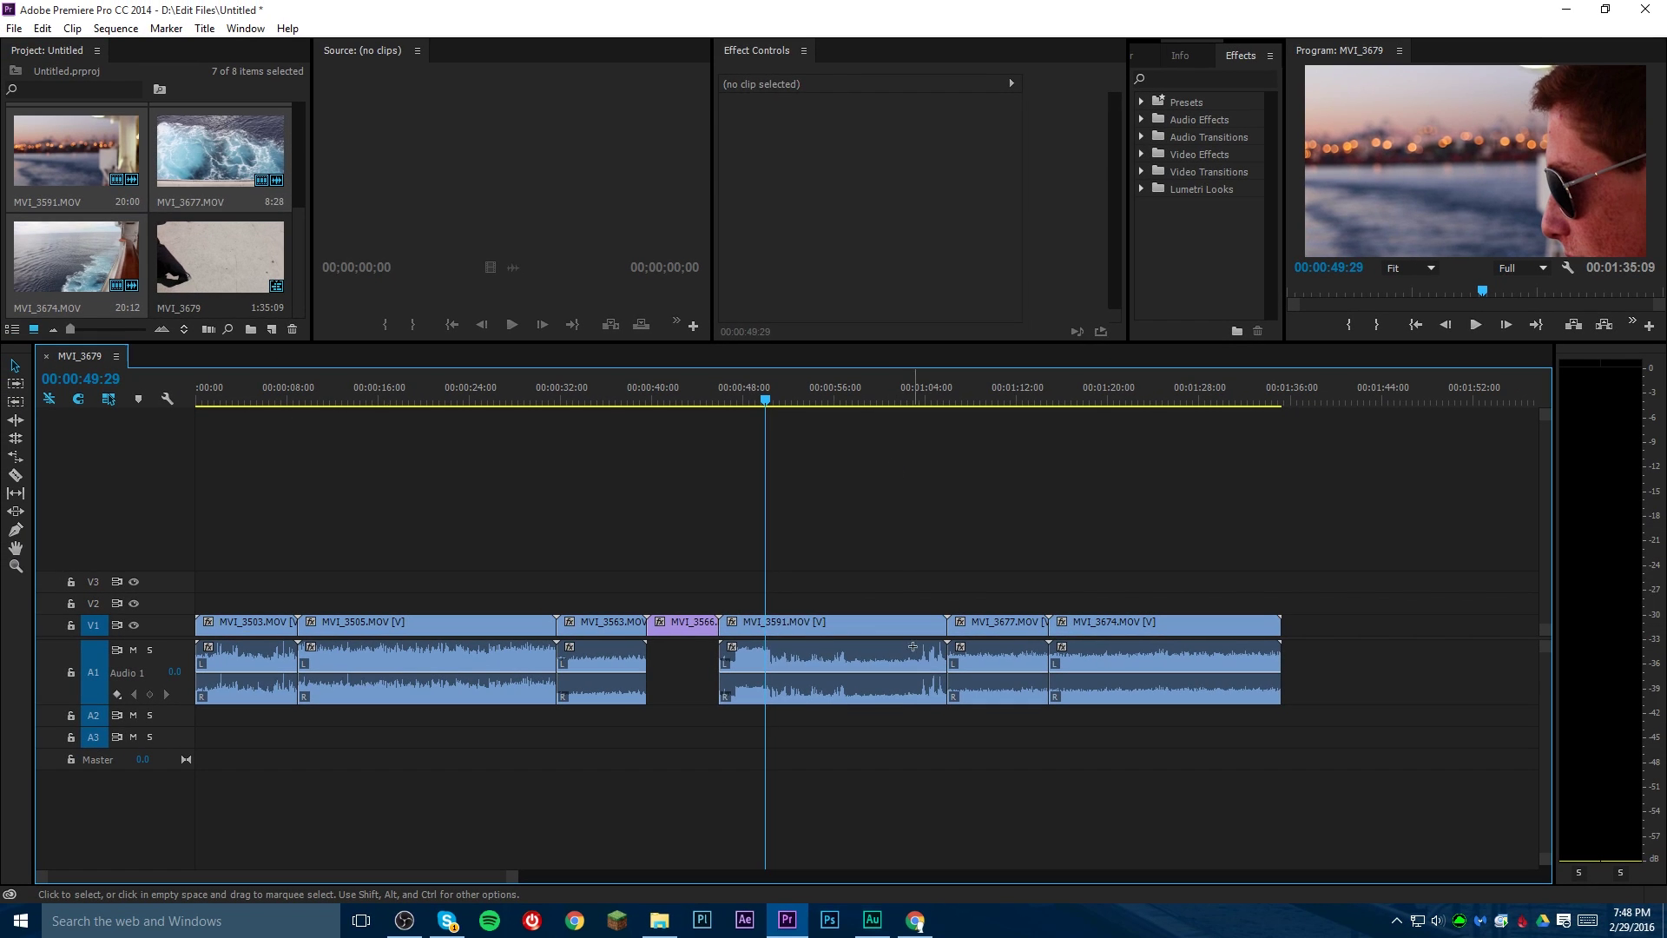
# - Select MVI_3591.MOV and briefly play the sequence, stopping at 00:00:50:11
pyautogui.click(915, 690)
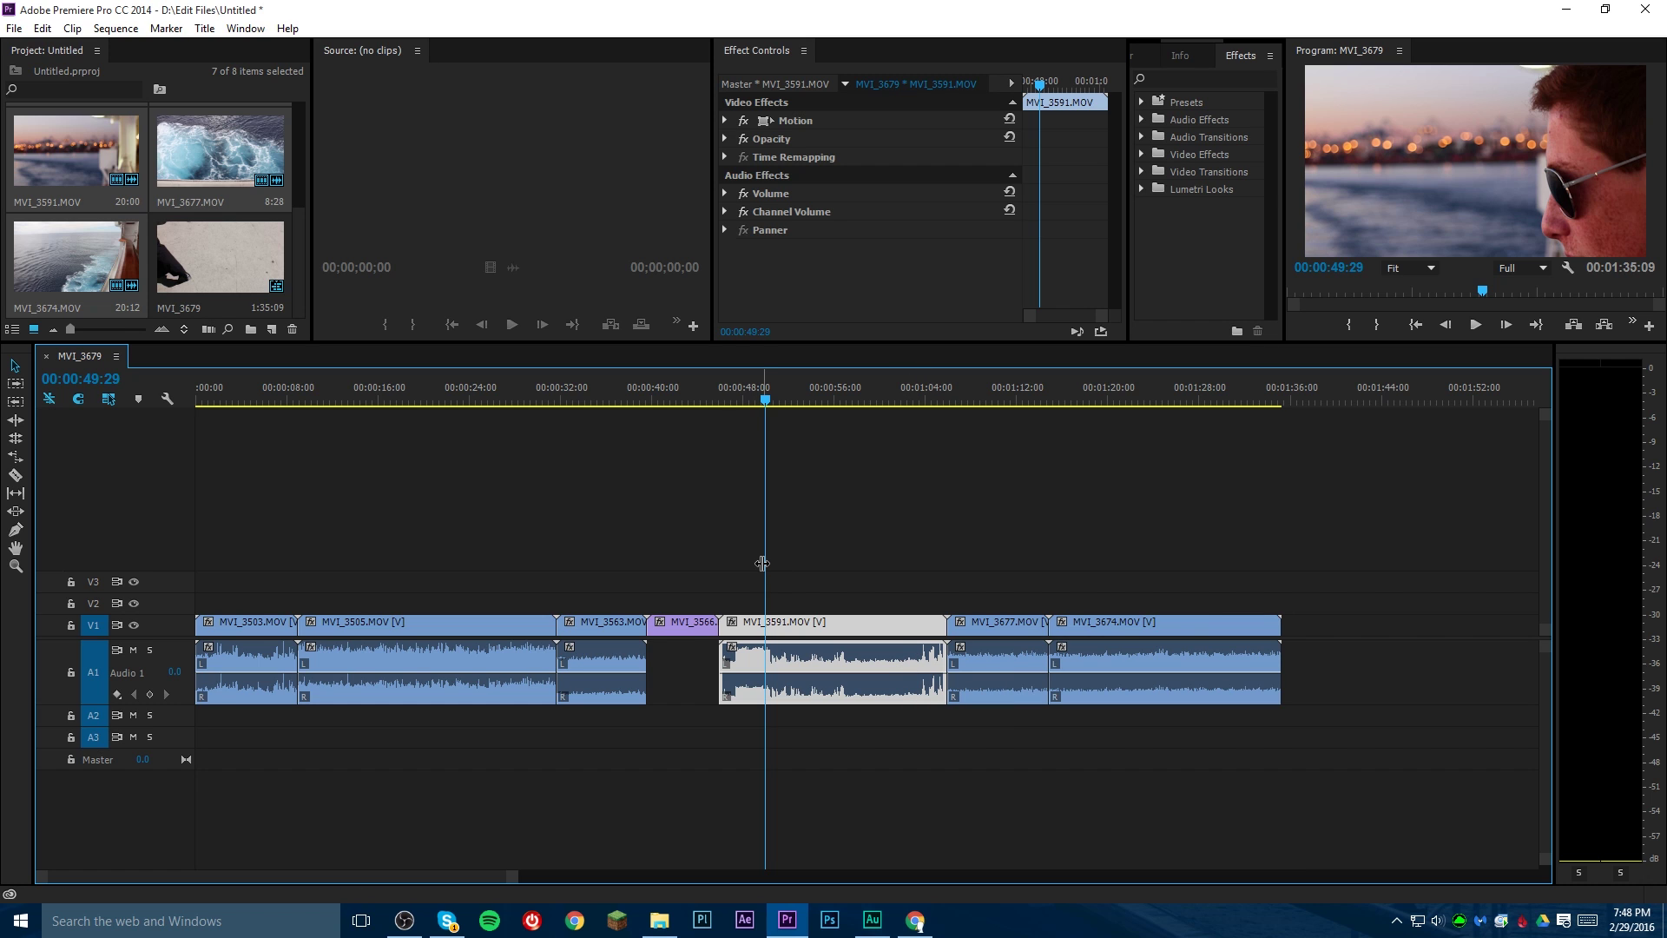
pyautogui.press('space')
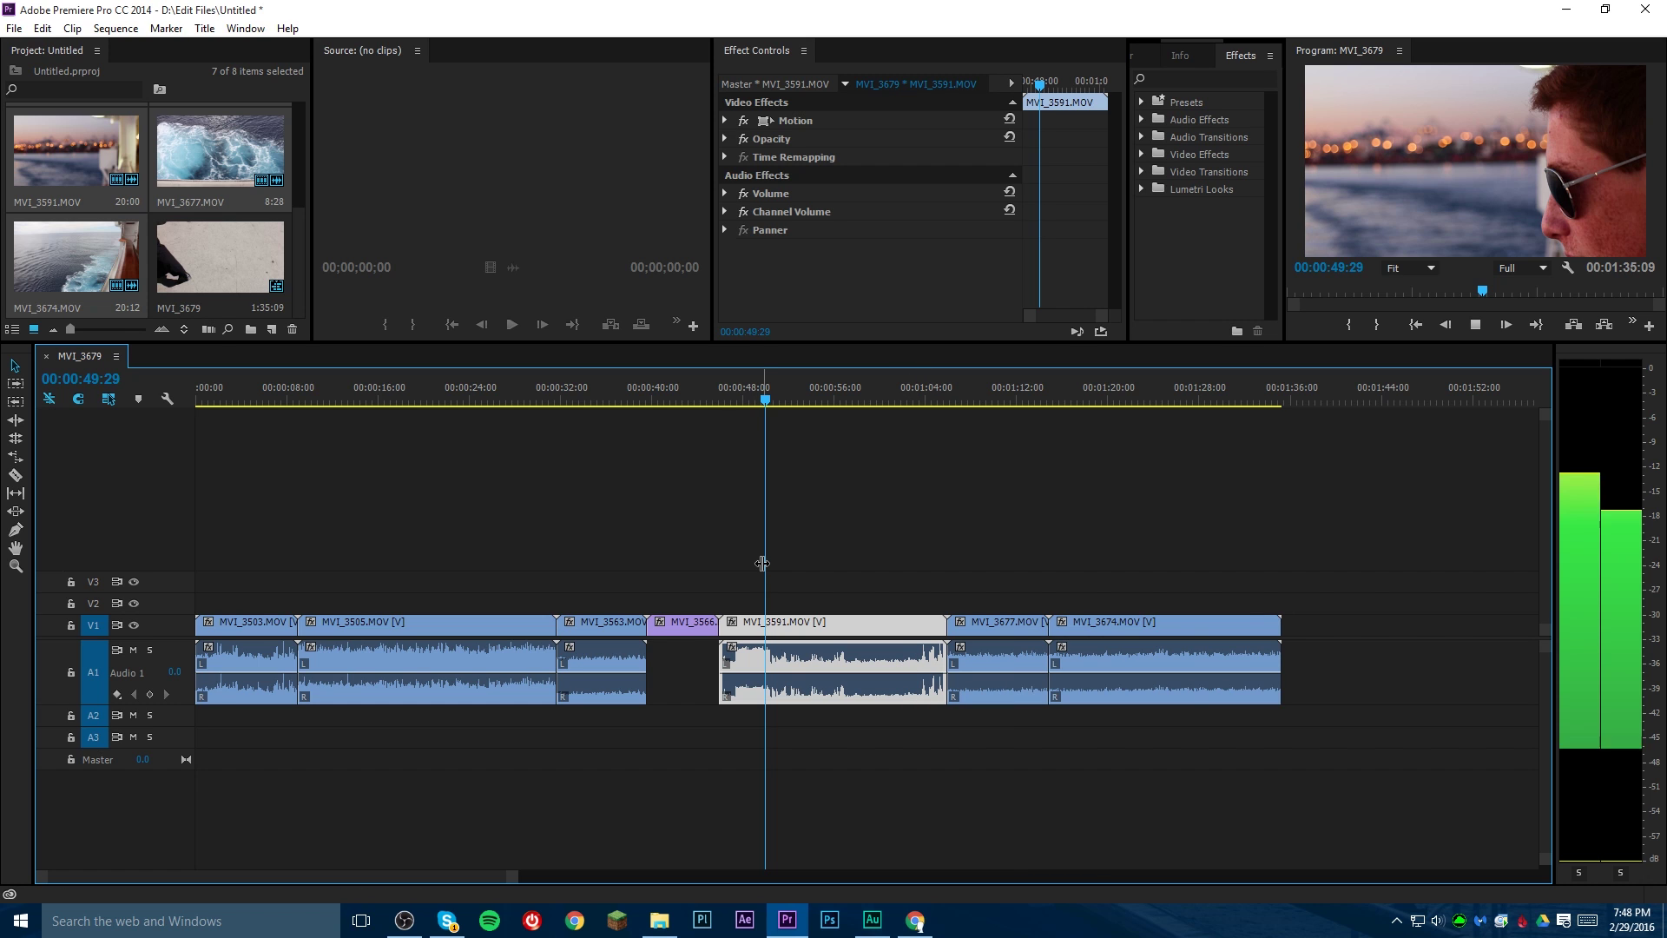
pyautogui.press('space')
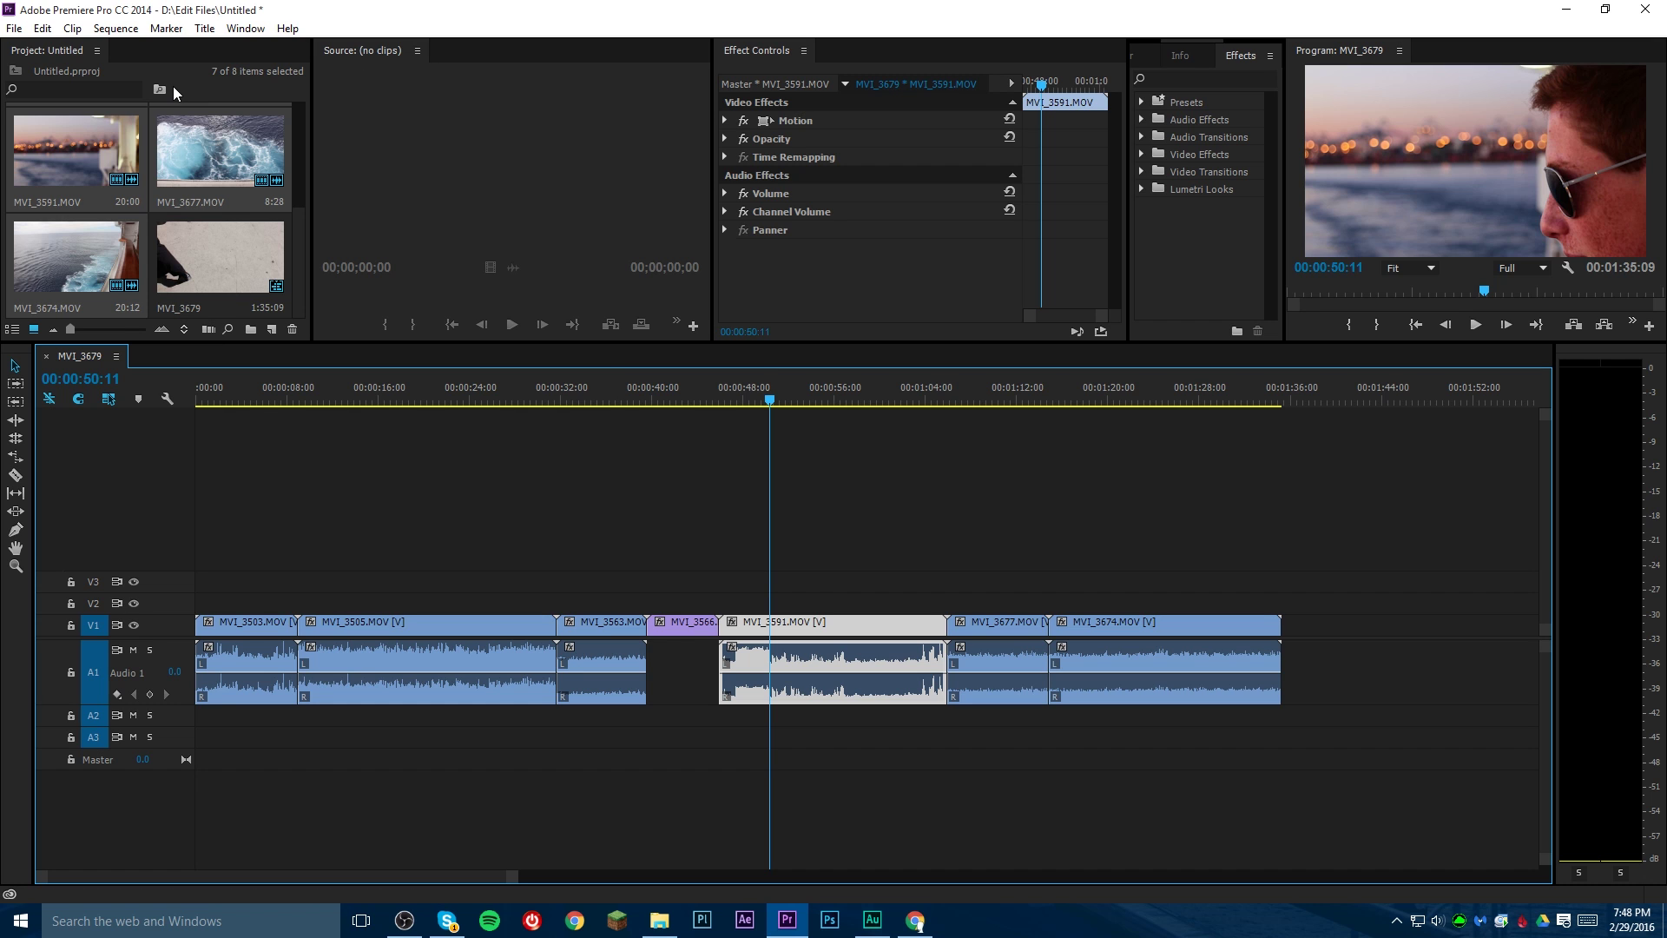
# - Browse the menus and reopen Edit > Keyboard Shortcuts
pyautogui.click(119, 30)
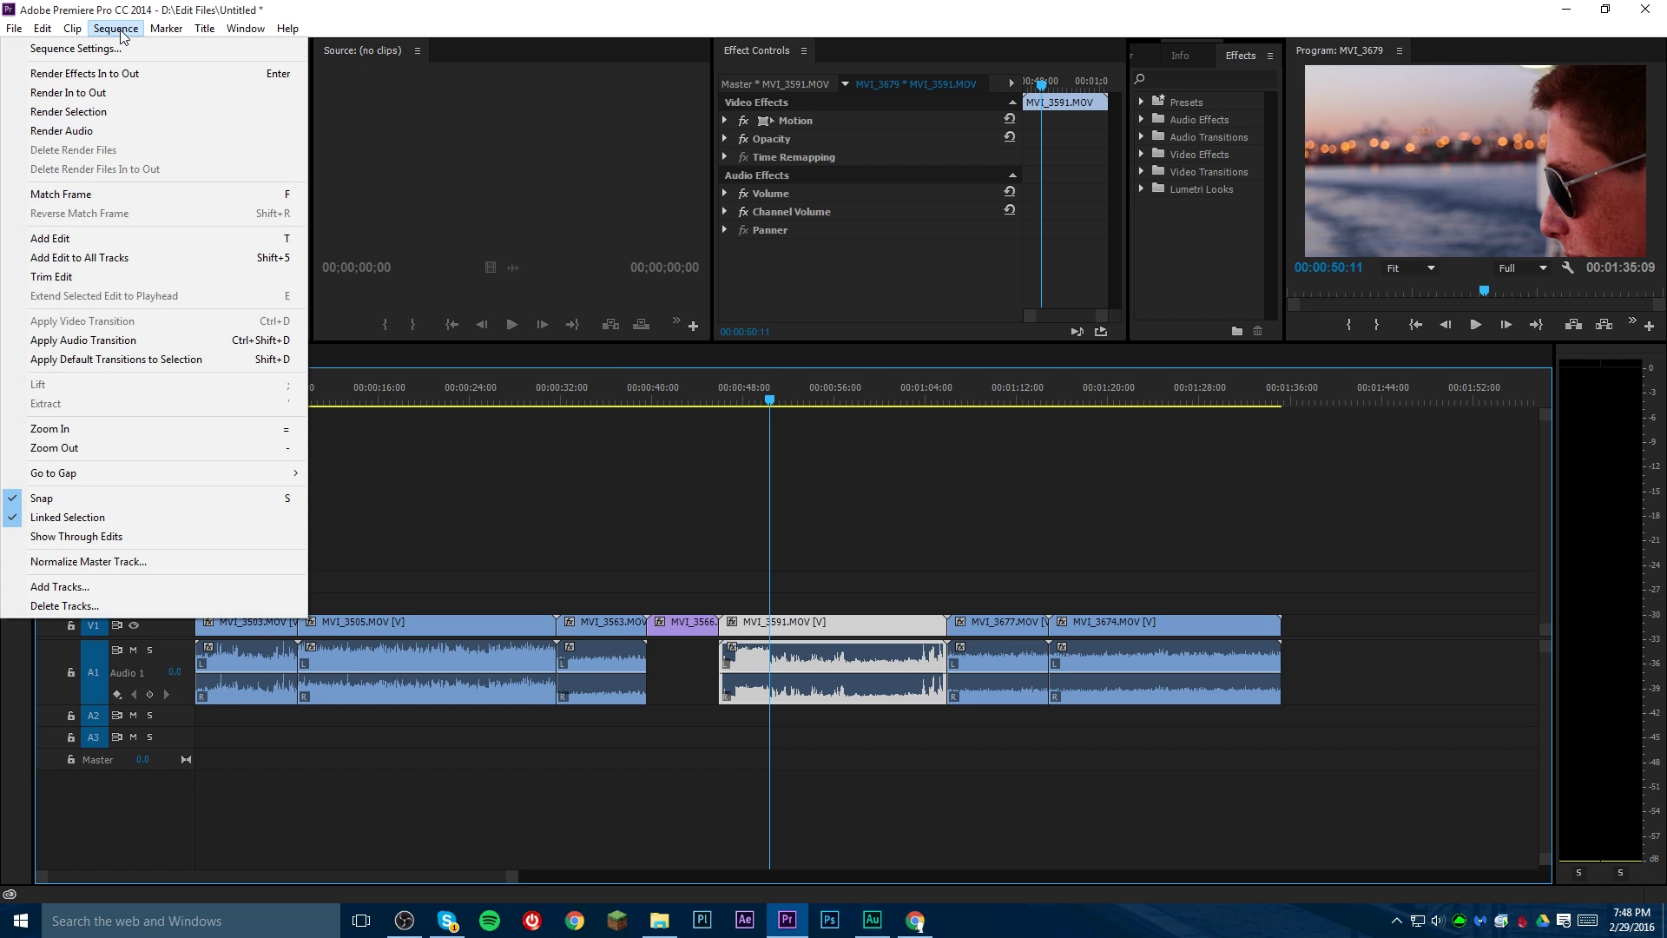
pyautogui.moveTo(72, 28)
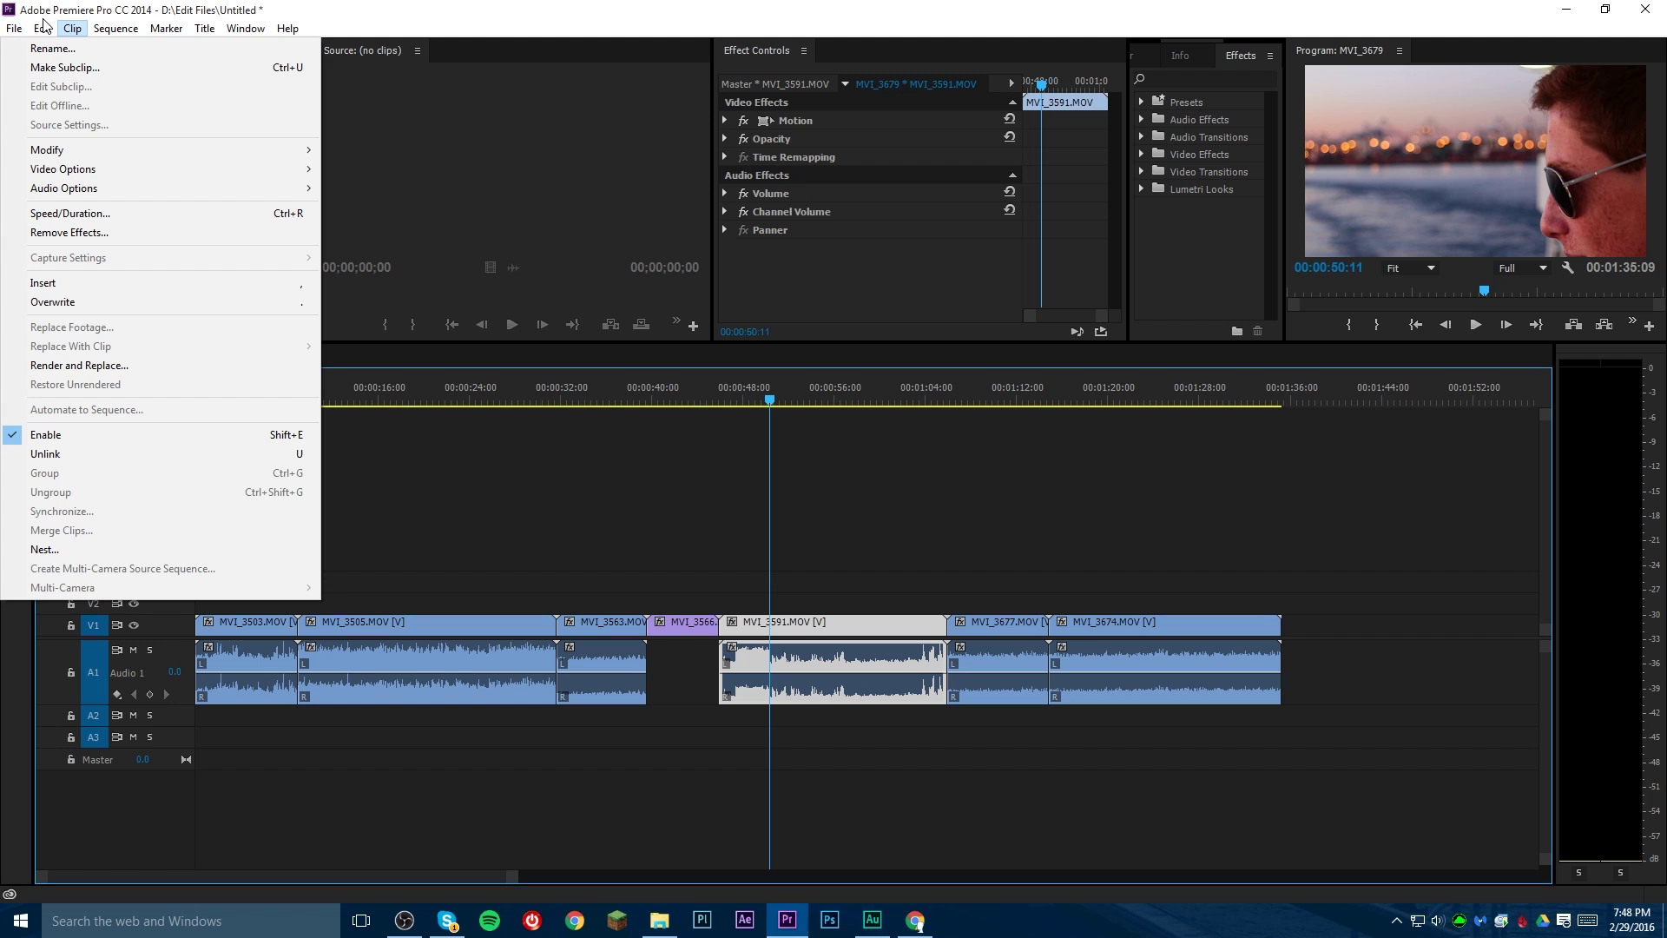
pyautogui.click(90, 472)
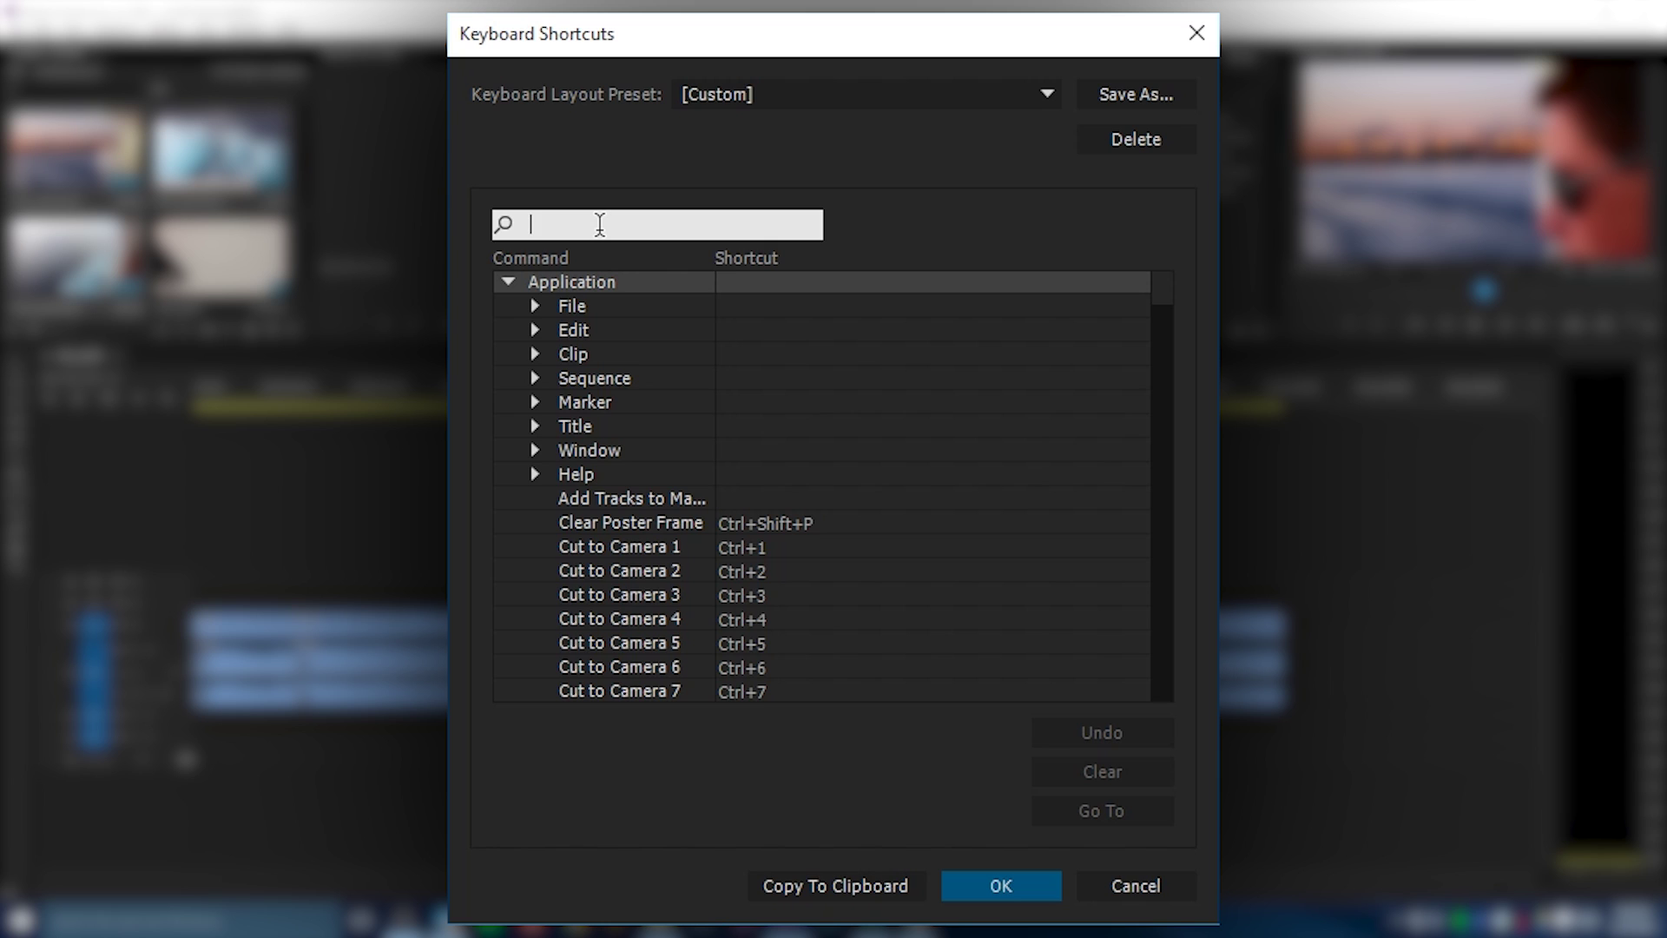
# - Search 'shuttle' to review Shuttle Left (J, 4) and Shuttle Right (L, 6) shortcuts
pyautogui.write('shuttle')
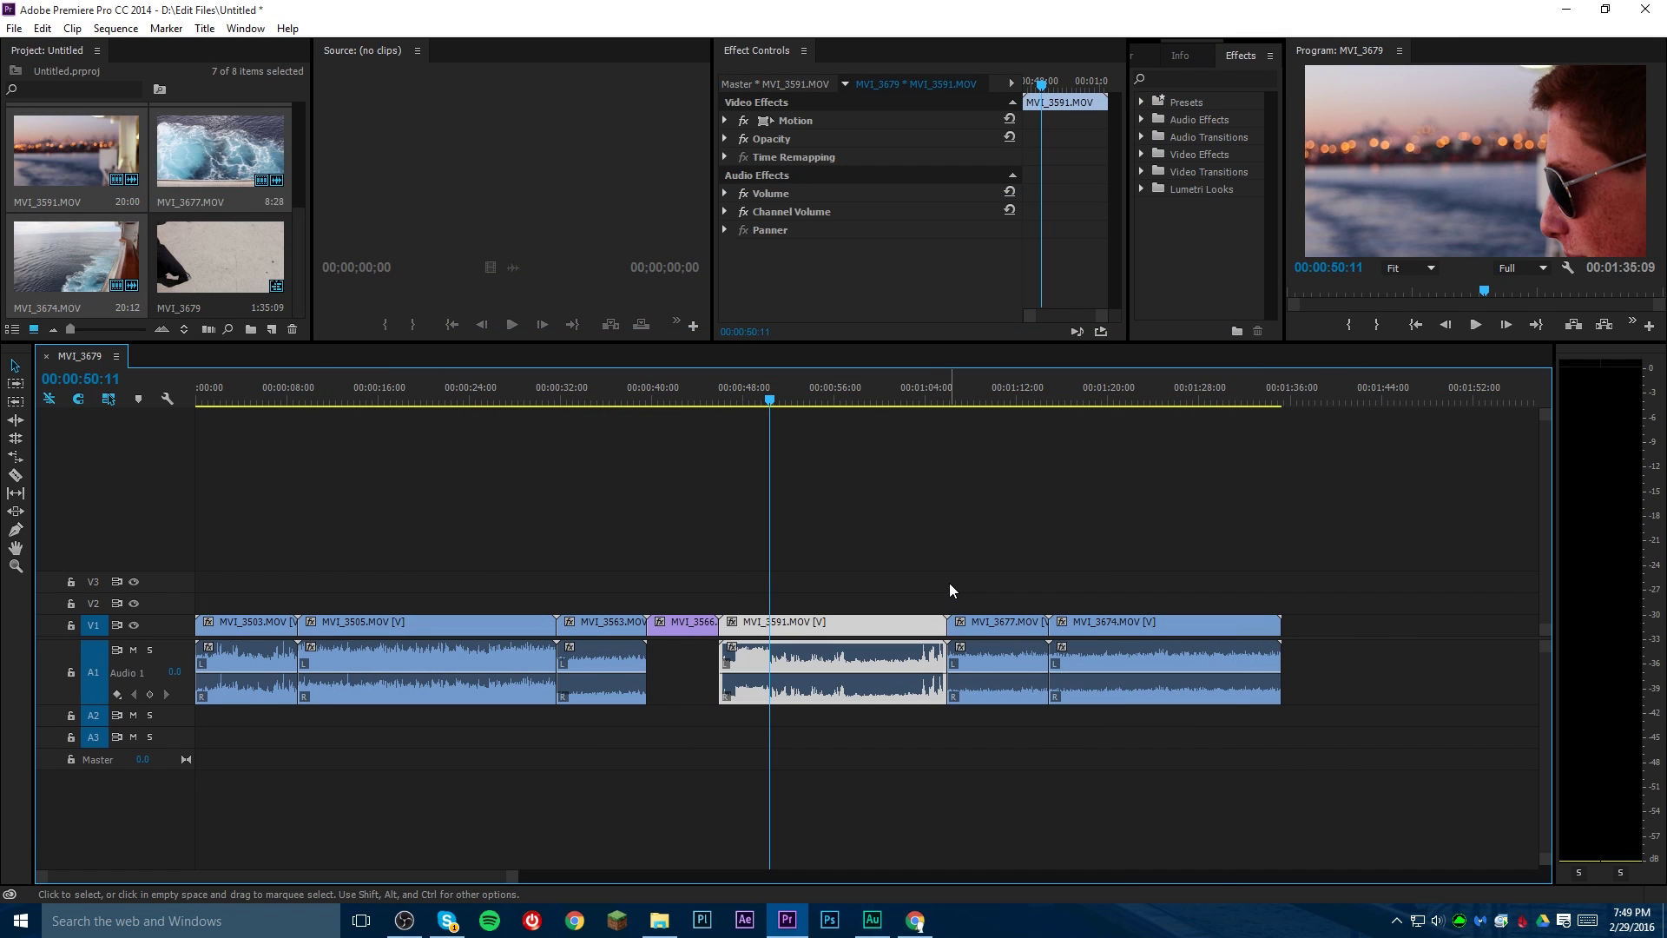
# - Preview the sequence, then park the playhead at 00:00:51:14 in MVI_3591.MOV
pyautogui.press('space')
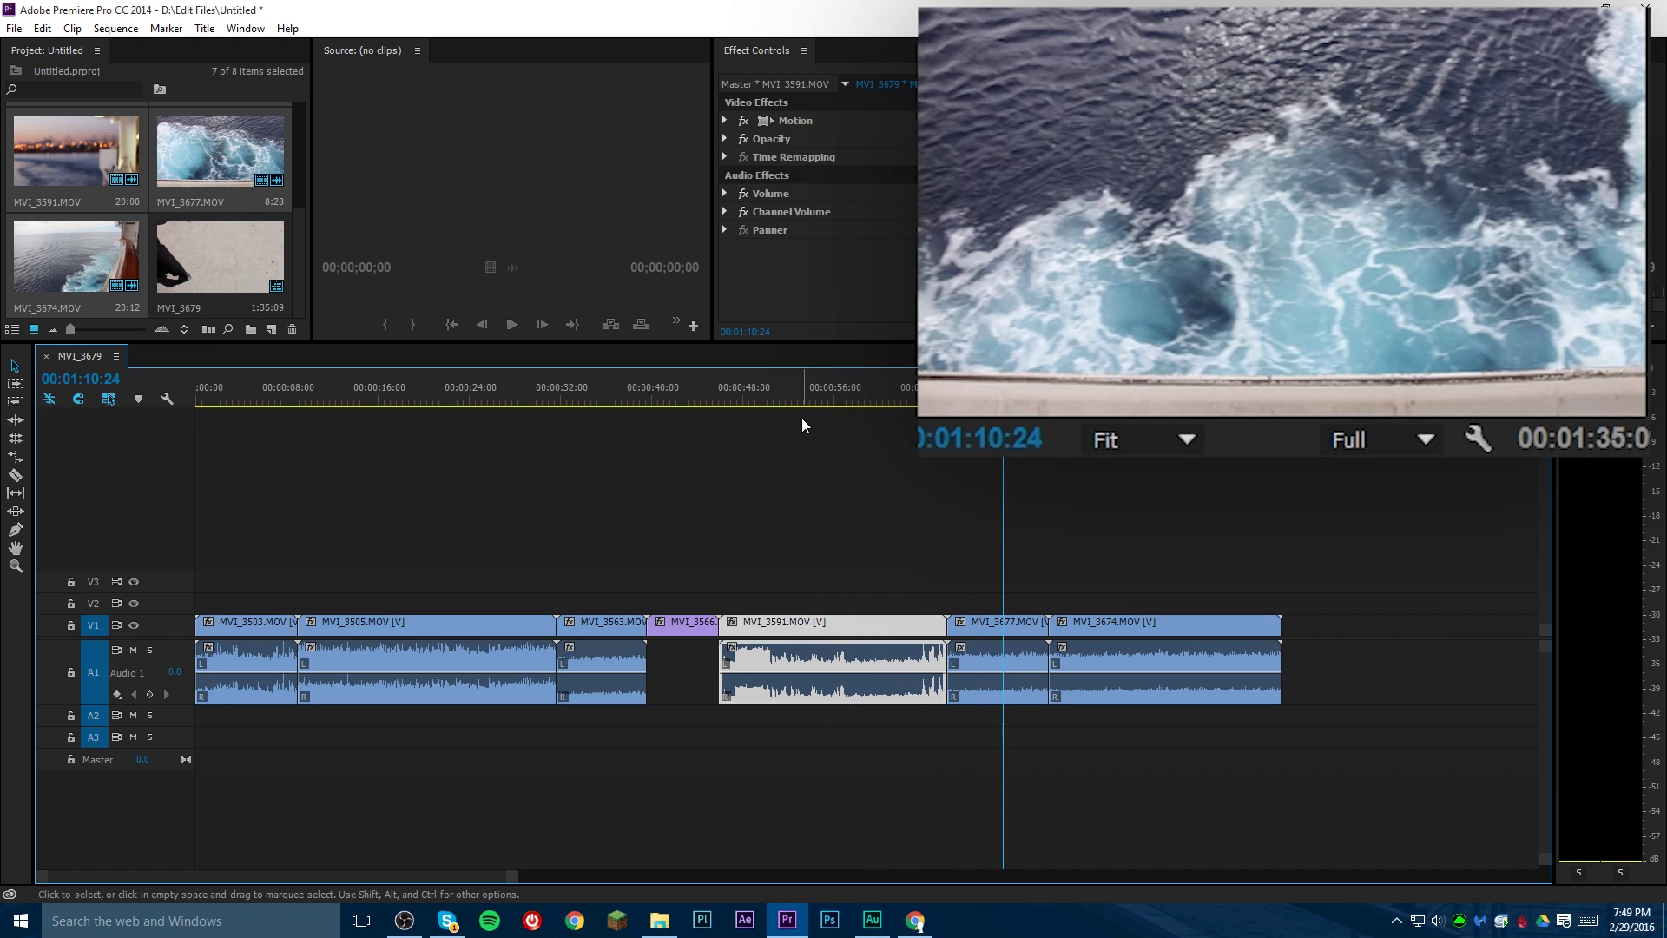
pyautogui.click(784, 382)
pyautogui.press('Left')
pyautogui.press('Left')
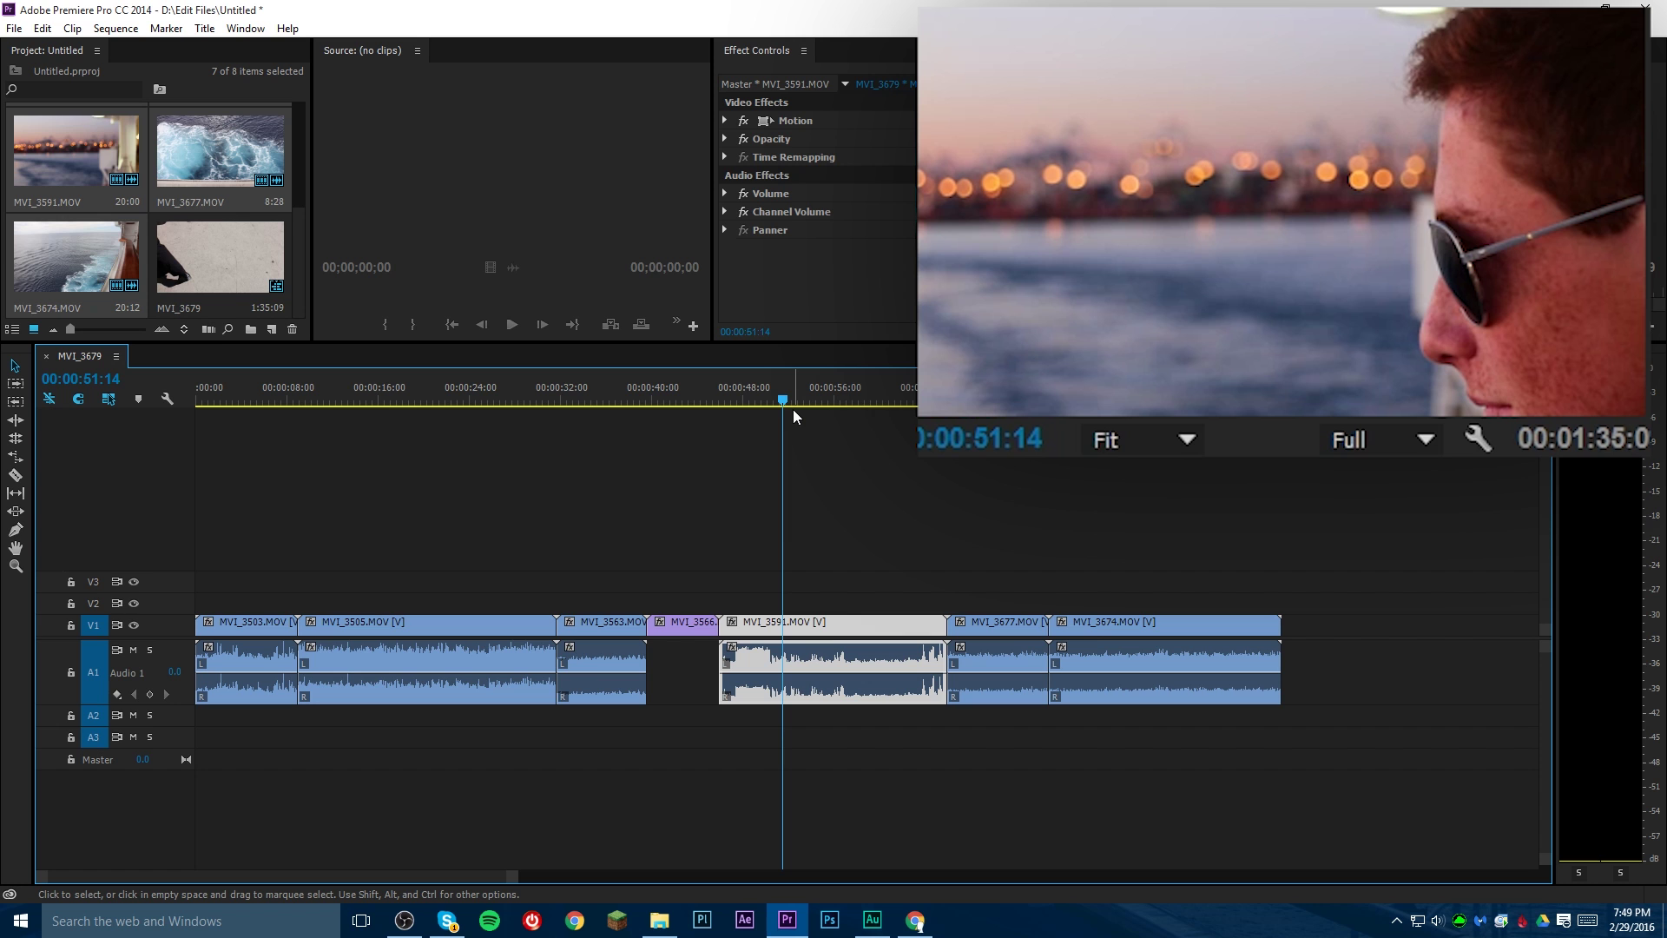
pyautogui.click(116, 29)
# - Recheck the 'shuttle' shortcuts in Keyboard Shortcuts, then play the sequence backward with J
pyautogui.moveTo(43, 28)
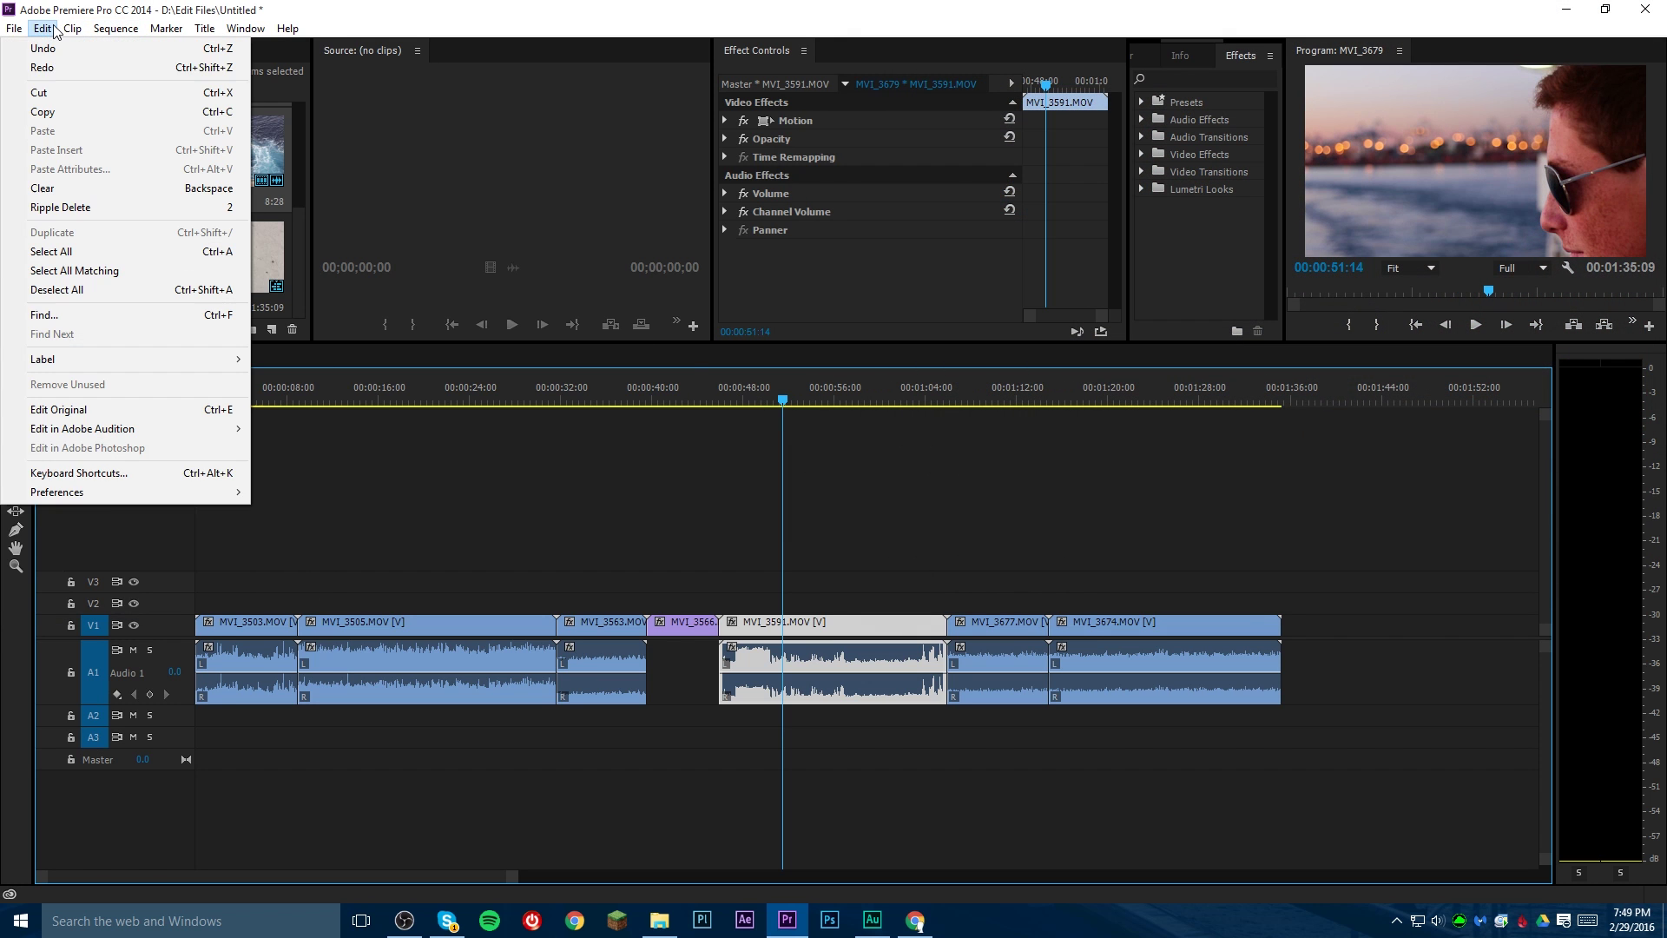
pyautogui.click(78, 473)
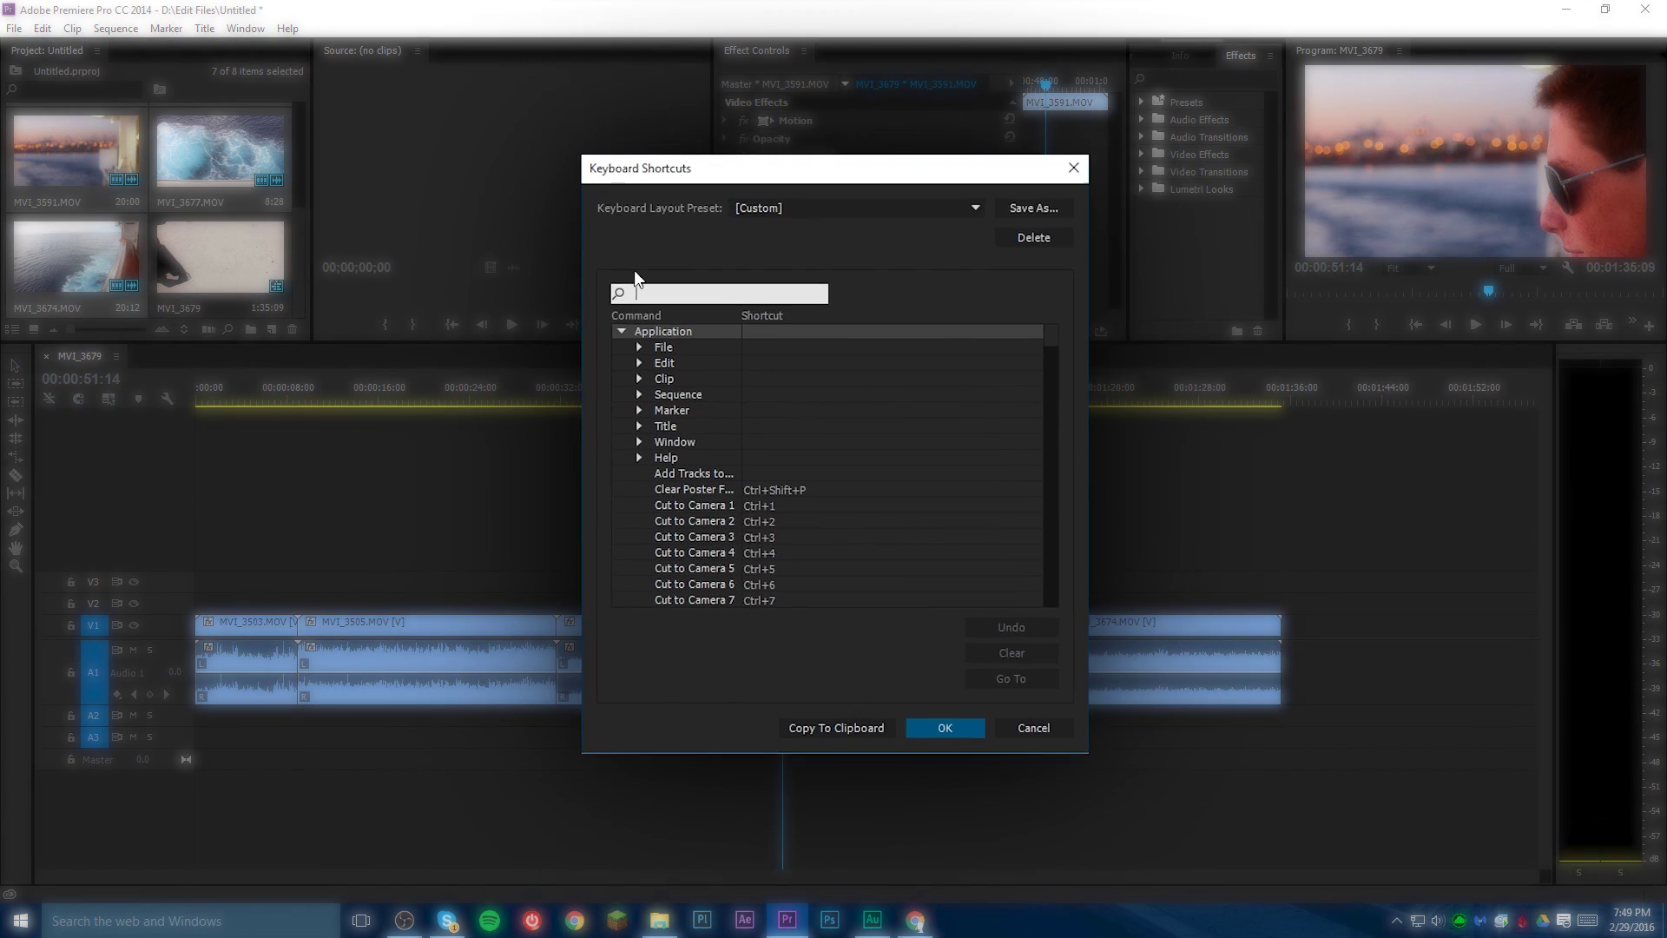
pyautogui.write('shuttle')
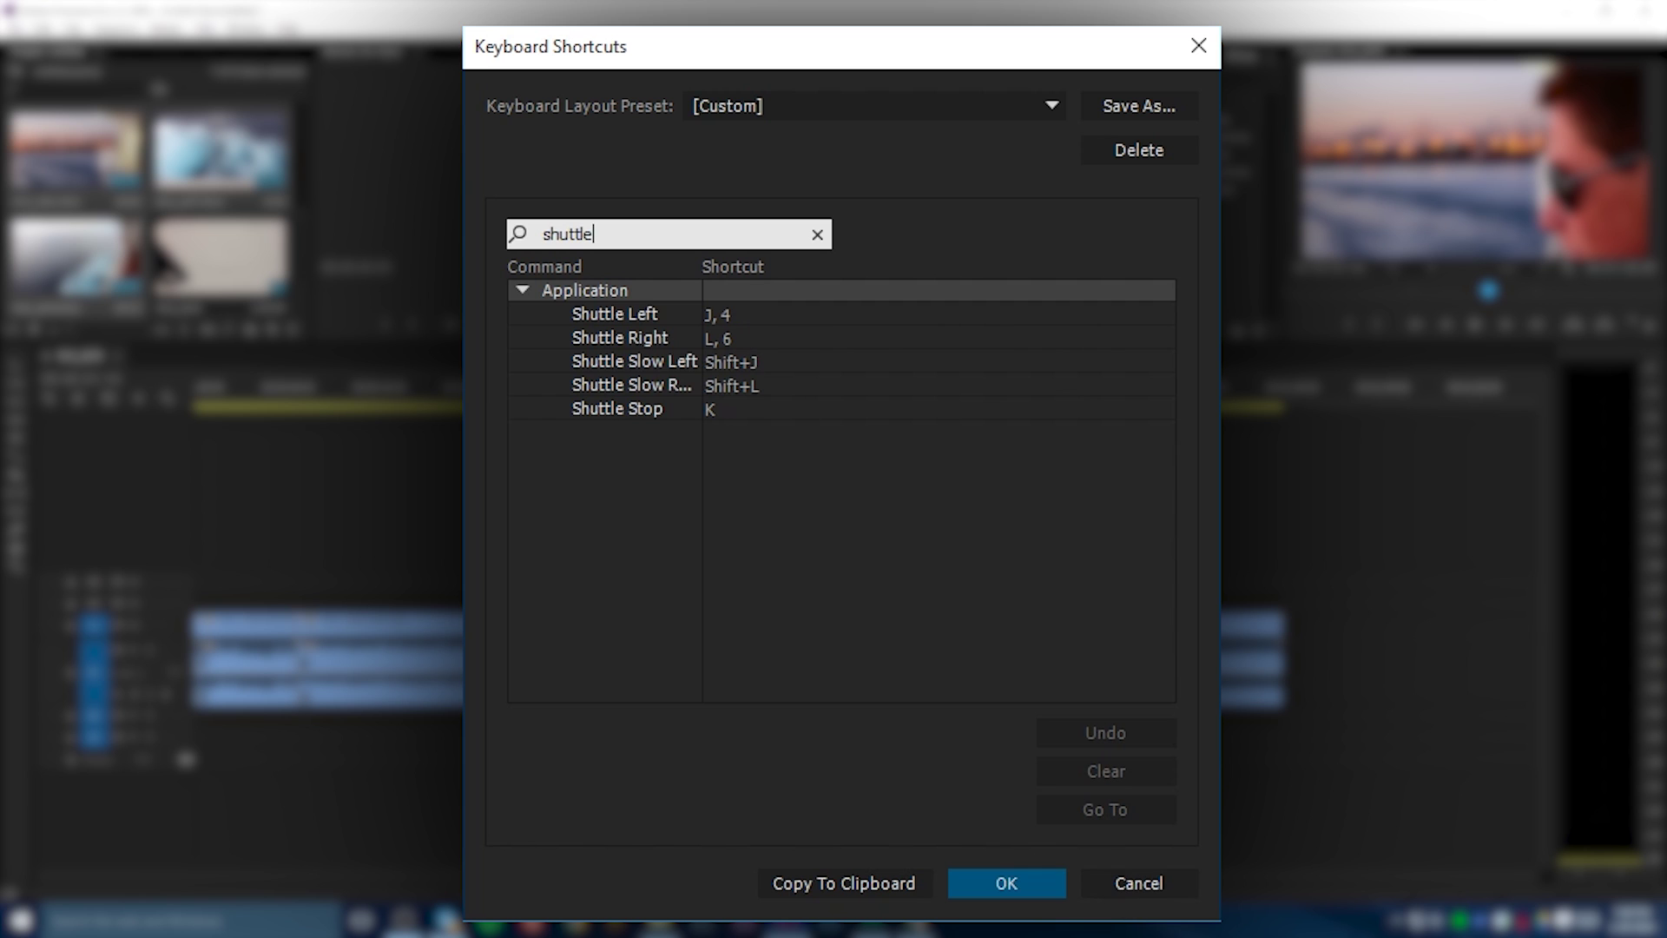
pyautogui.click(1139, 885)
pyautogui.press('j')
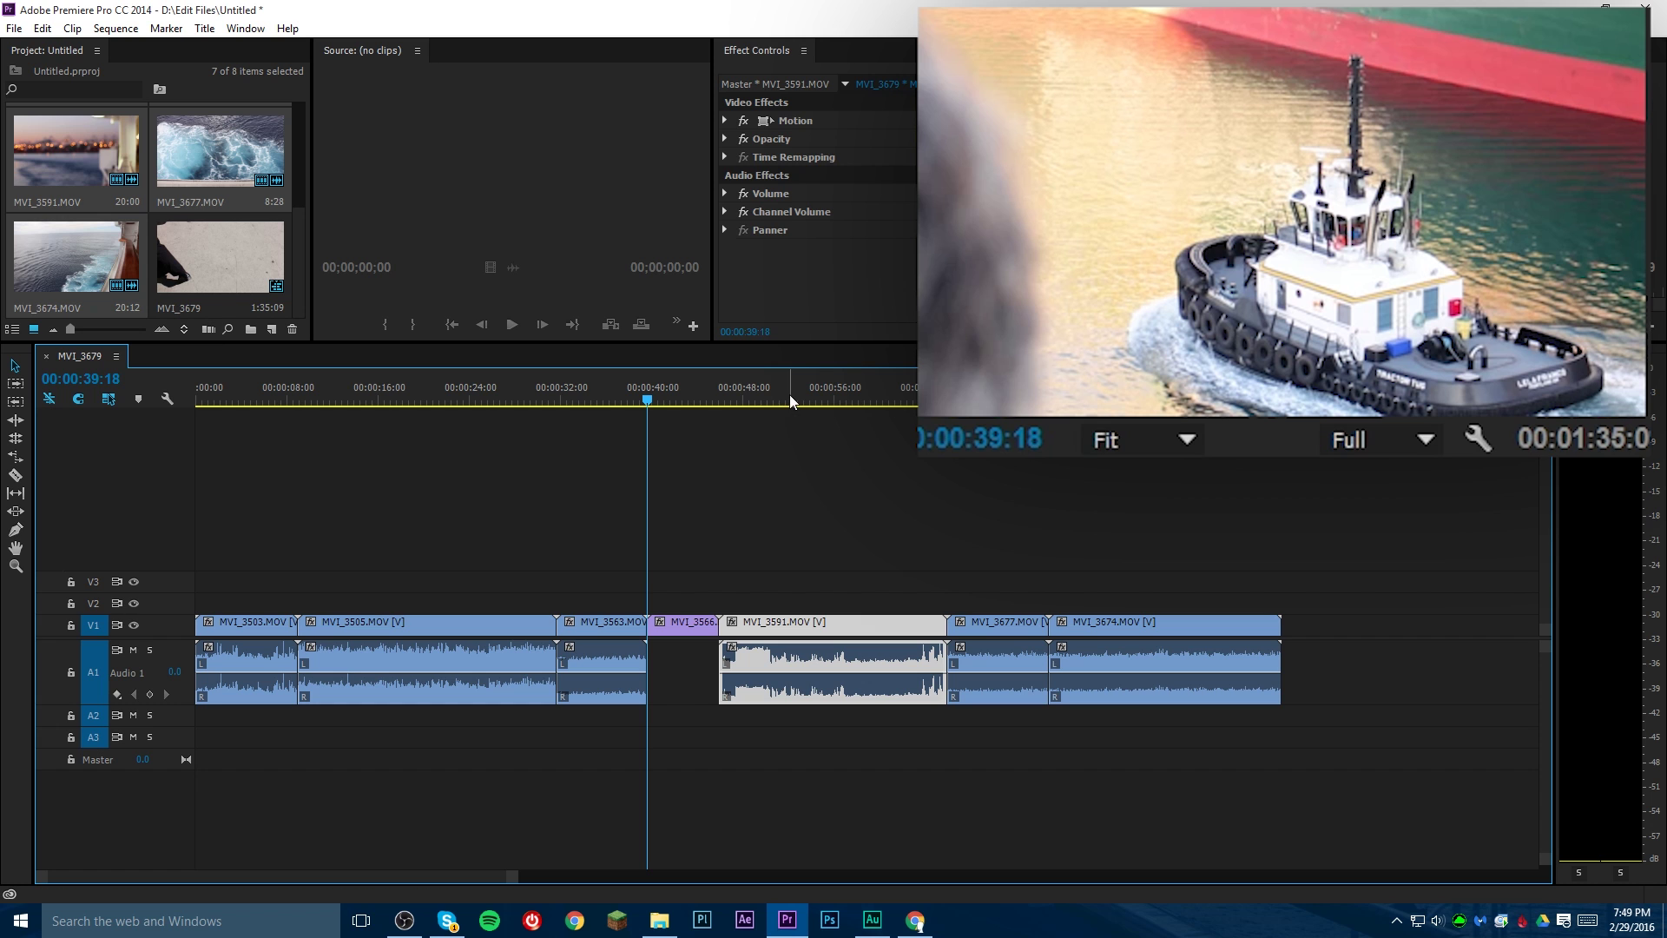
# - Scrub to about 00:00:55:20, shuttle back with J/K, and place the playhead at 00:00:50:26
pyautogui.moveTo(842, 400); pyautogui.dragTo(830, 397)
pyautogui.press('j')
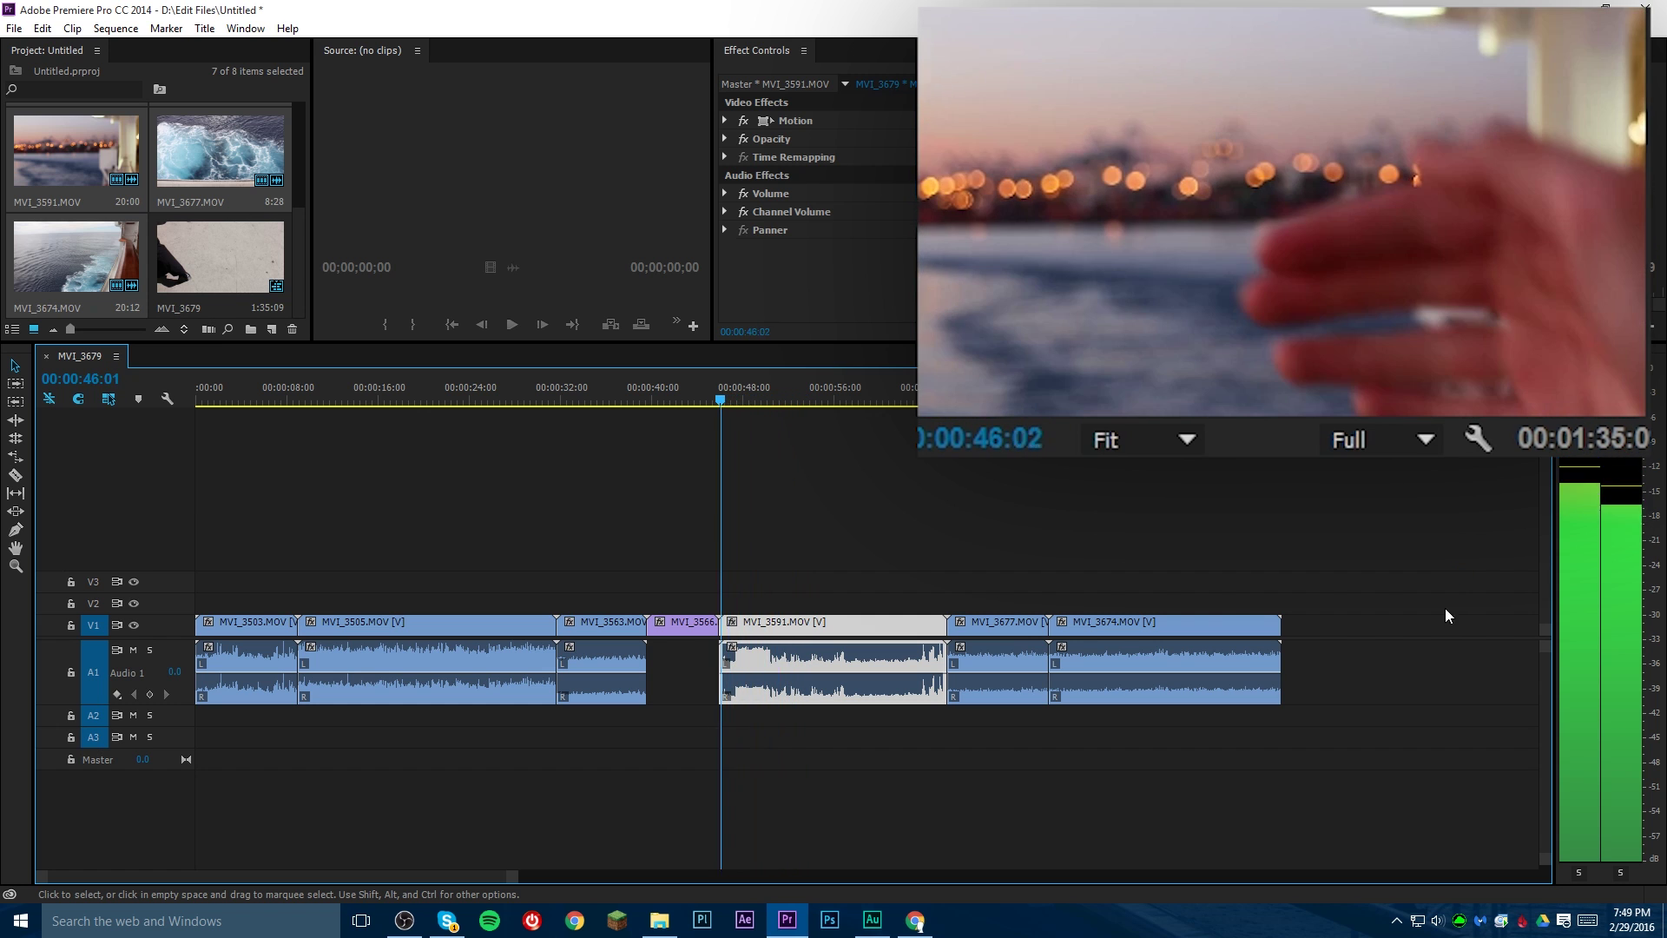
pyautogui.press('k')
pyautogui.click(776, 388)
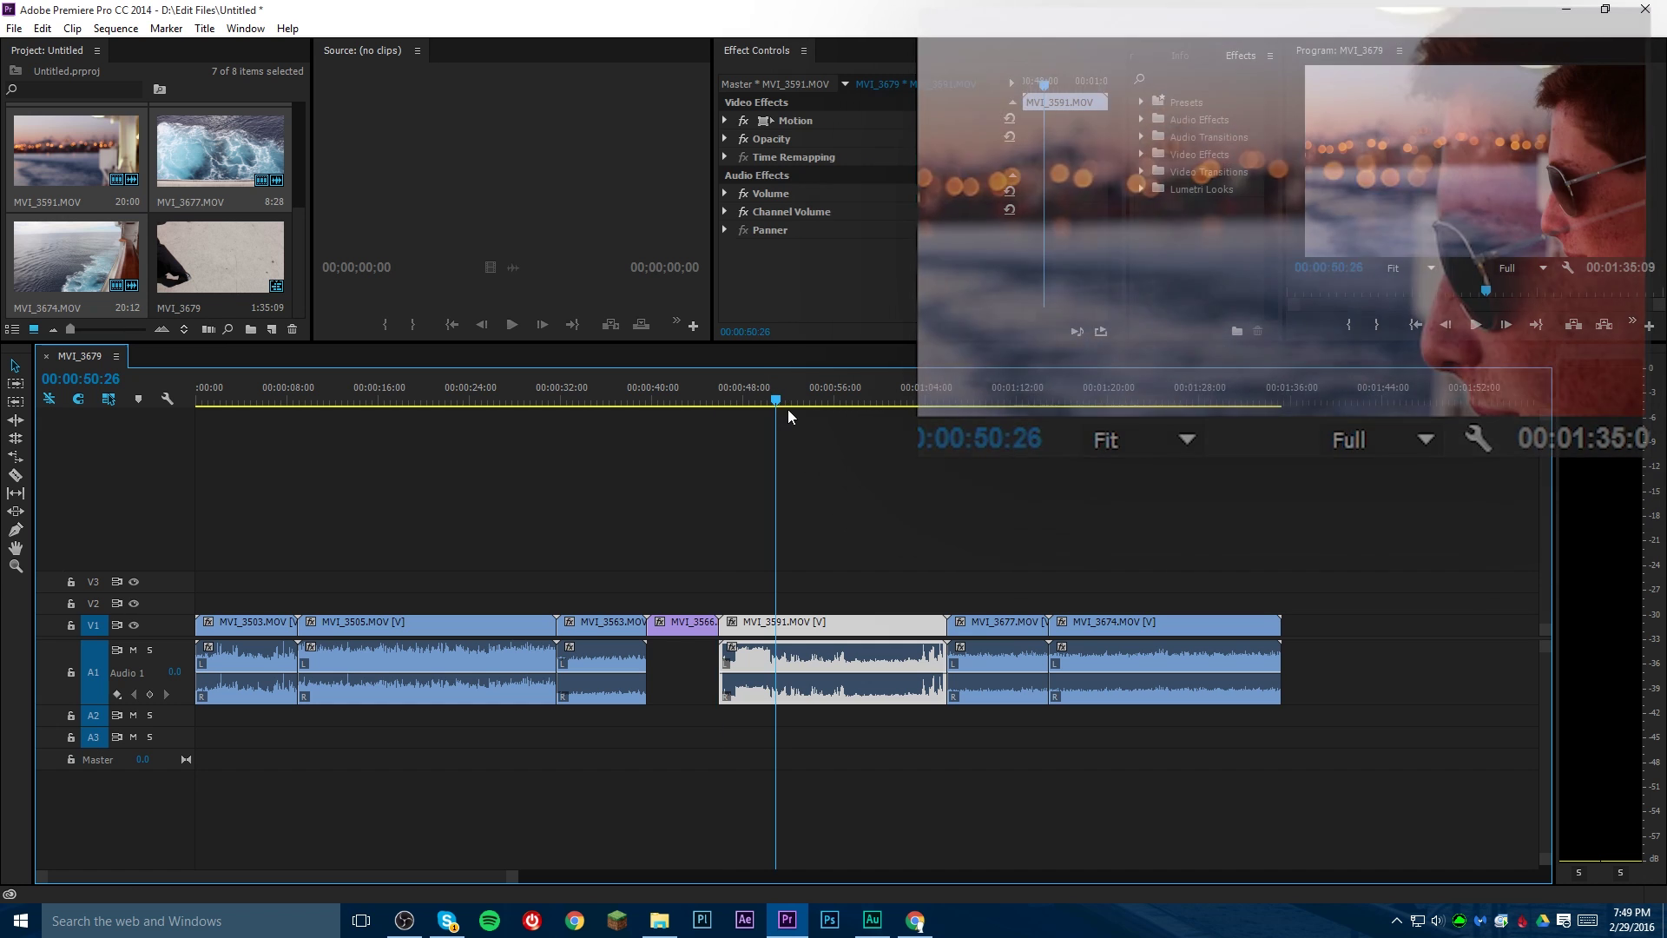
pyautogui.click(867, 534)
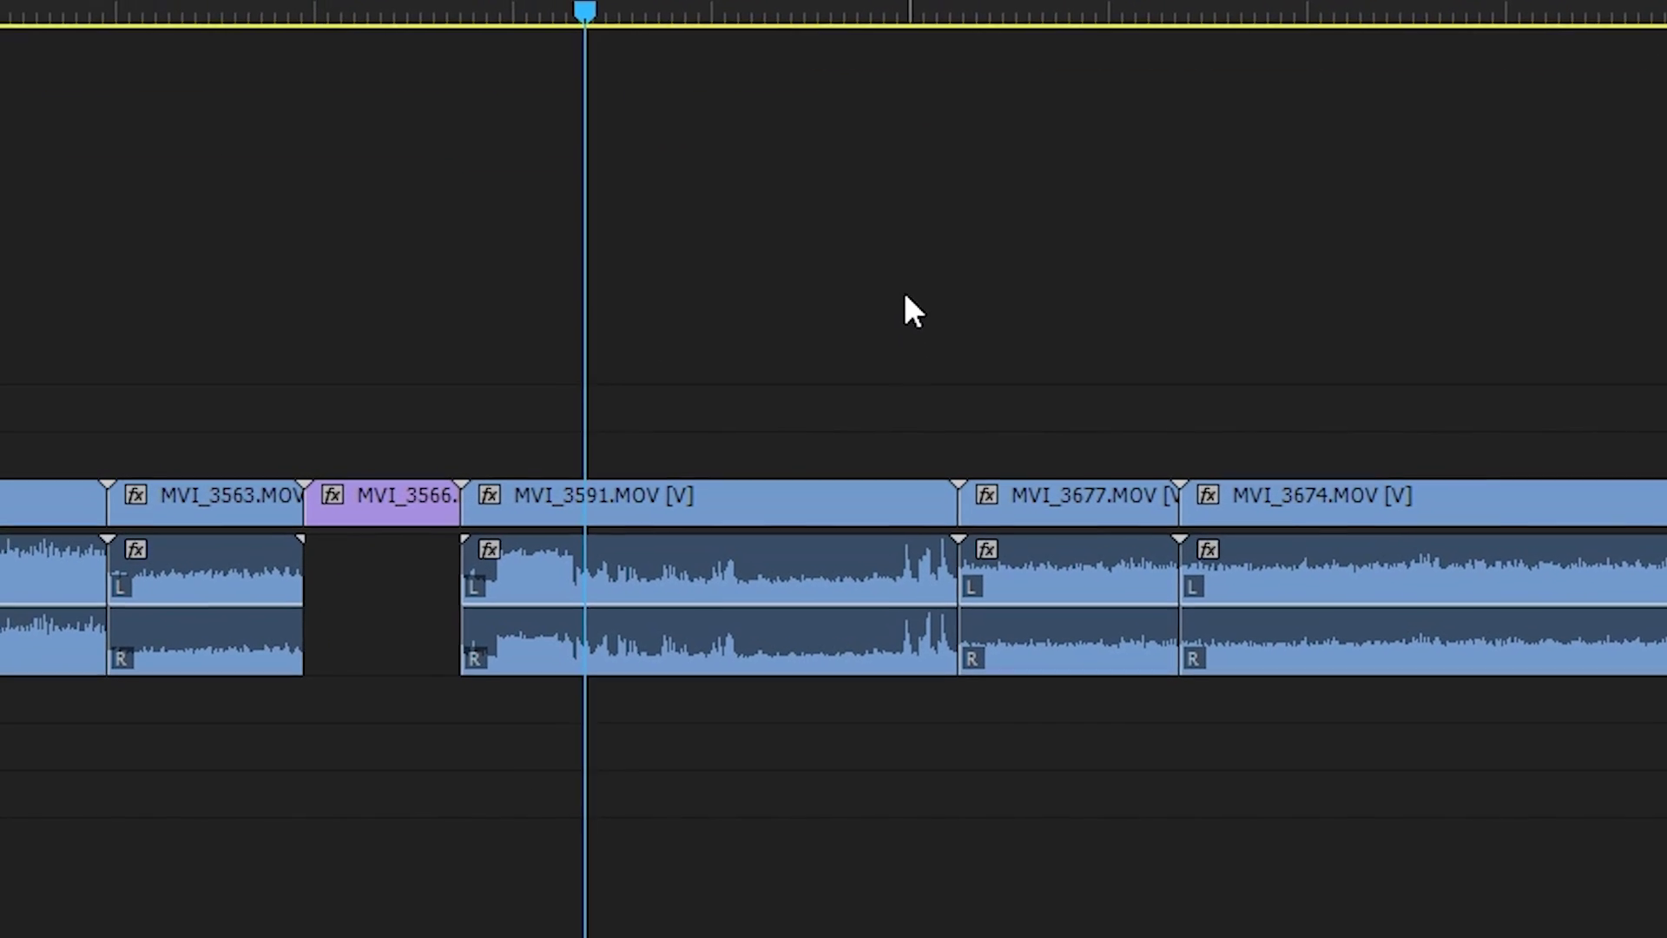
# - Split MVI_3591.MOV twice and ripple delete the piece between, shortening the sequence to 00:01:31:24
pyautogui.press('space')
pyautogui.hotkey('ctrl', 'k')
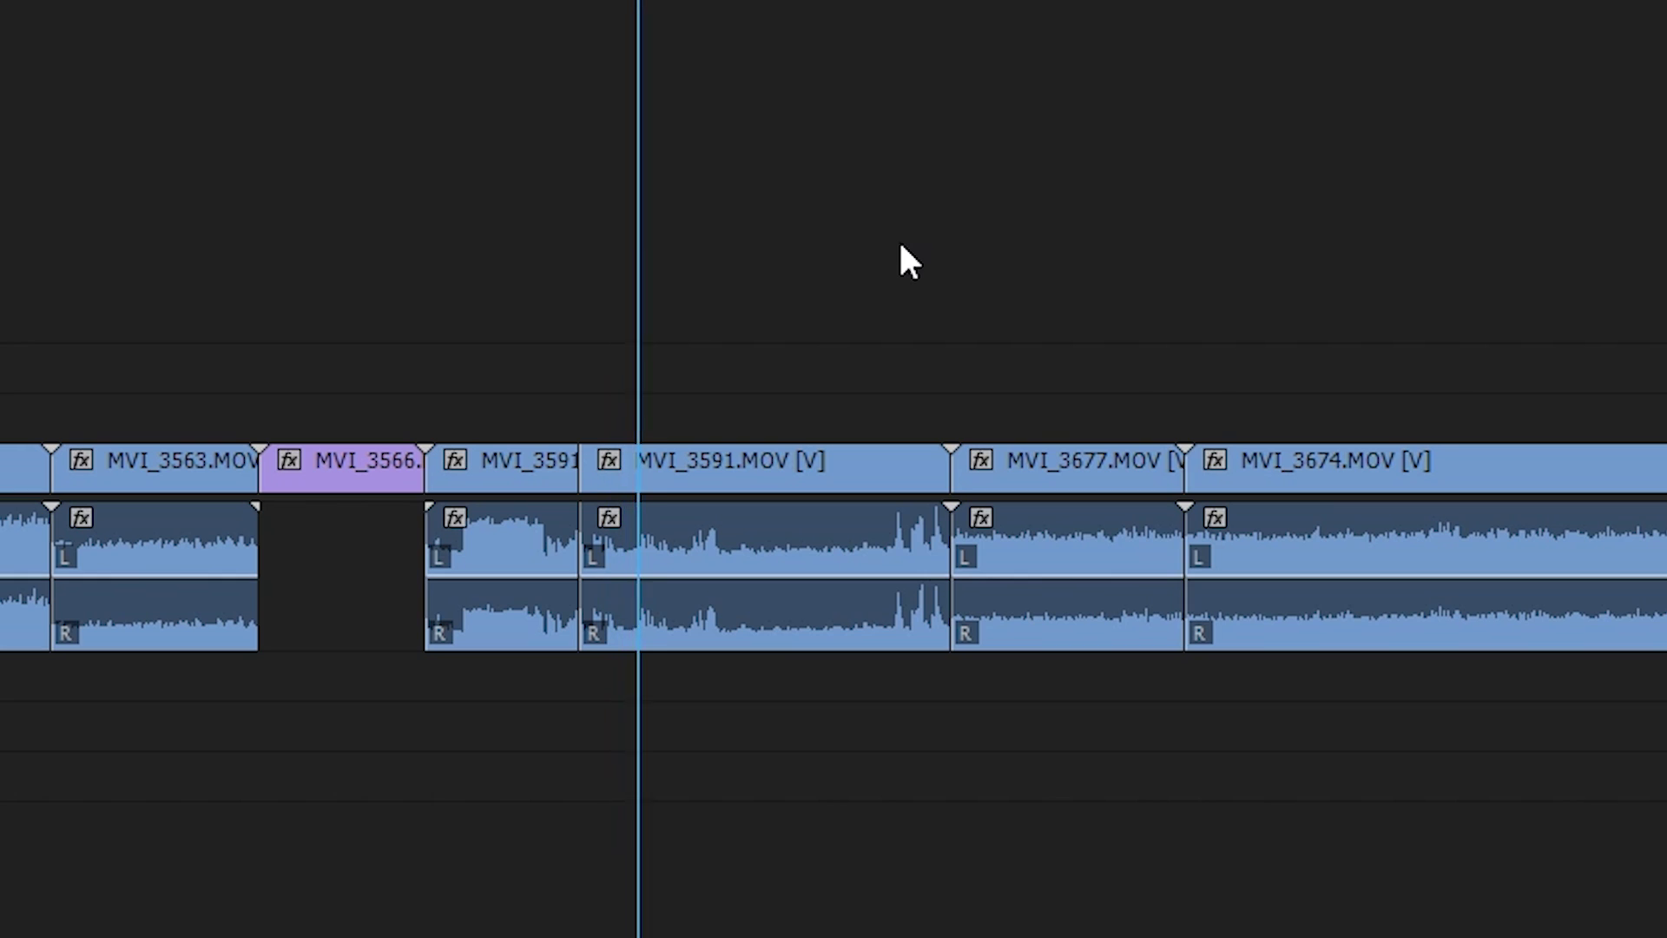
pyautogui.hotkey('ctrl', 'k')
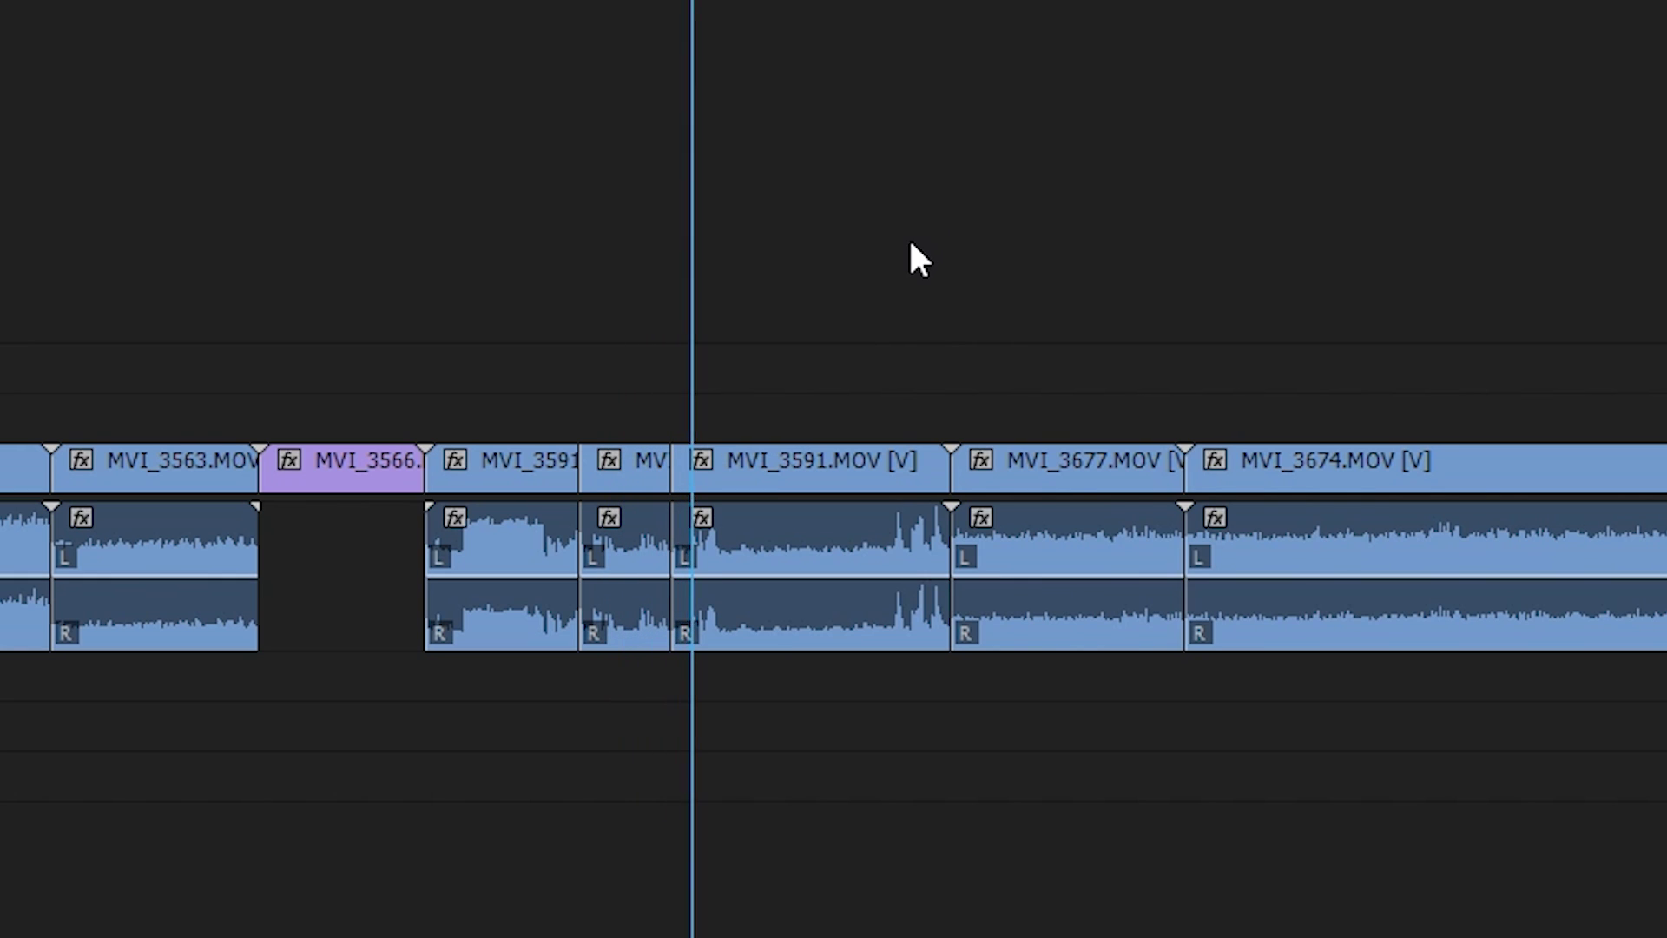
pyautogui.press('Up')
pyautogui.press('Up')
pyautogui.press('d')
pyautogui.hotkey('shift', 'Delete')
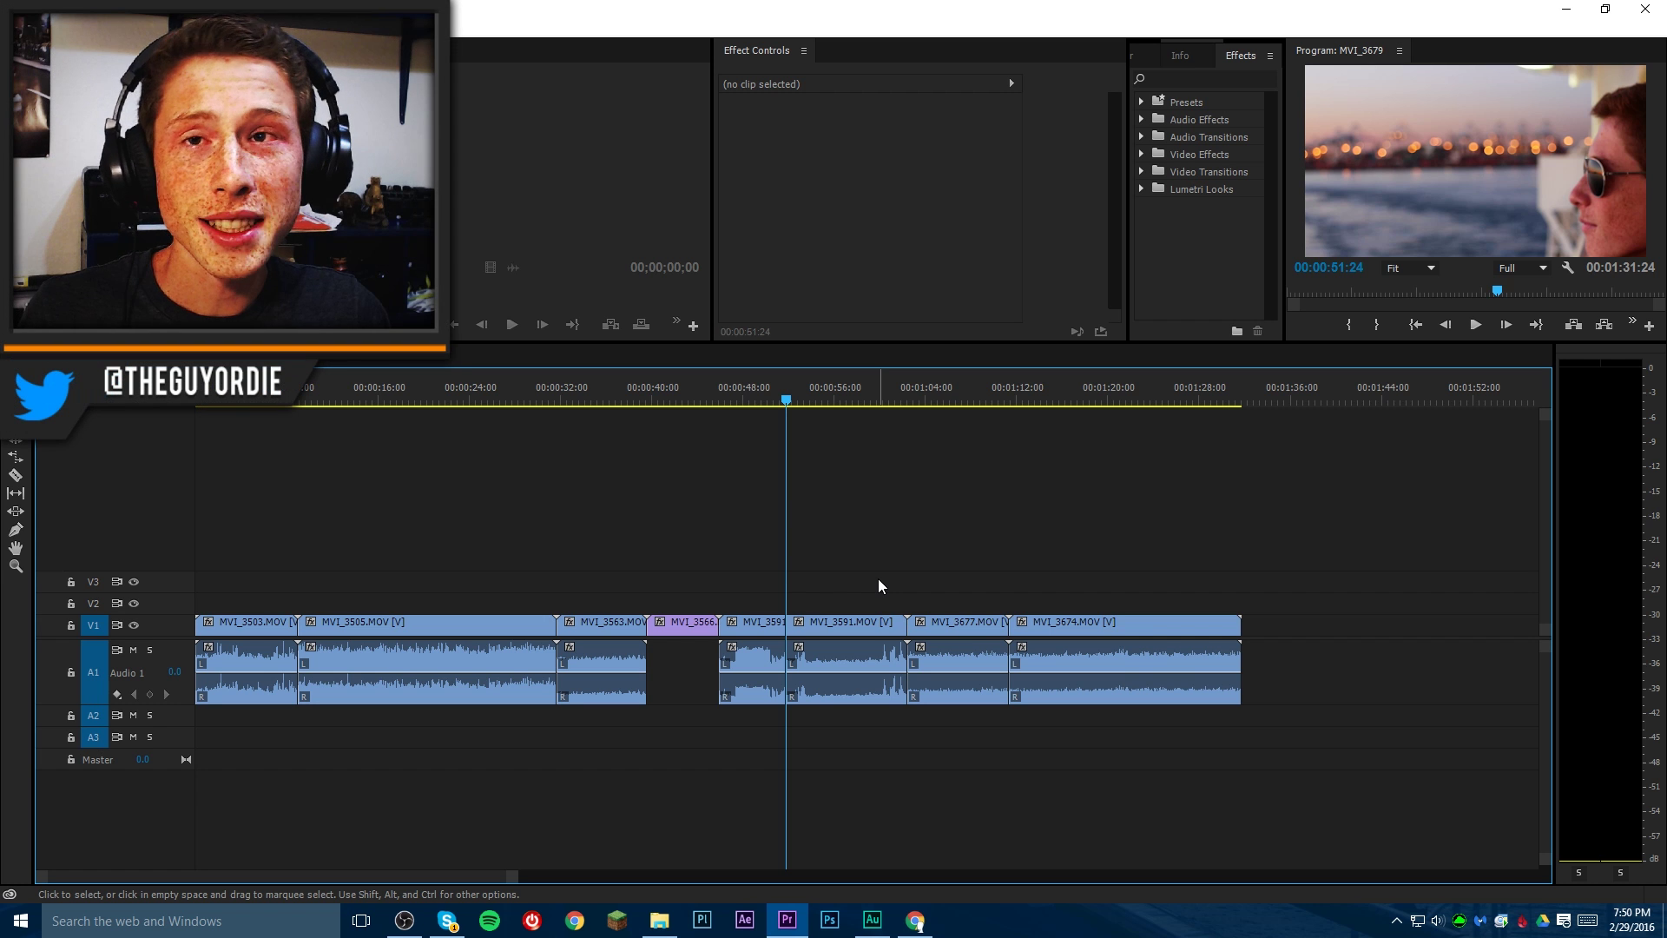
# - Save the project with the 00:01:31:24 trimmed sequence using Ctrl+S
pyautogui.hotkey('ctrl', 's')
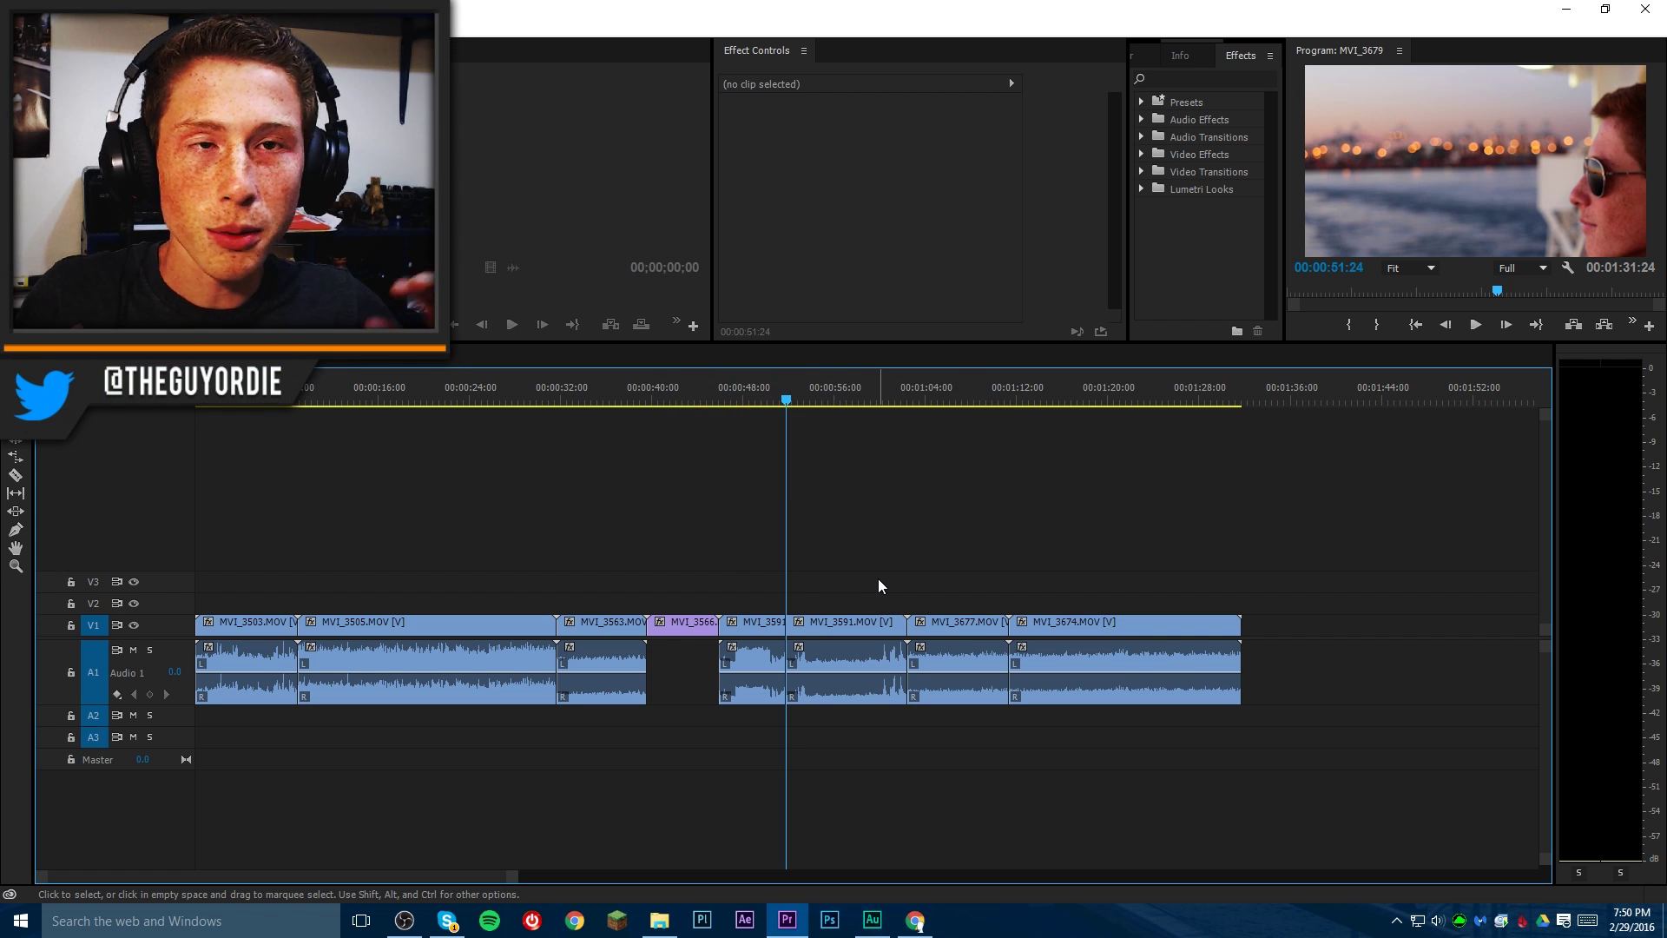